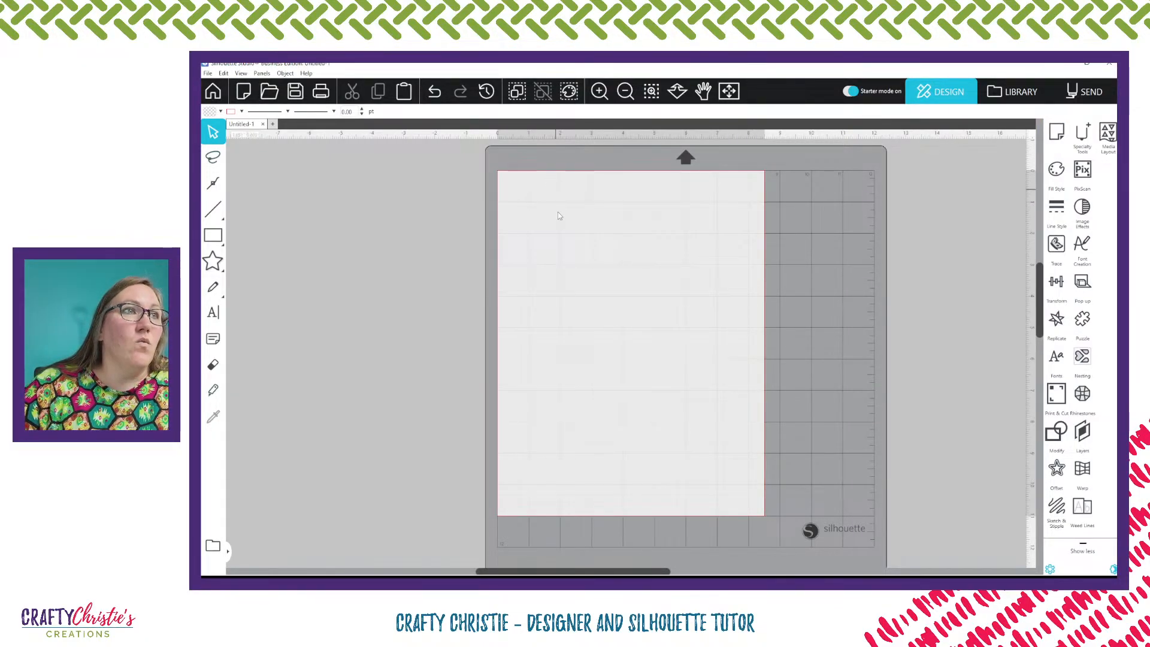
# Add the text SMILE near the top of the page
pyautogui.click(213, 312)
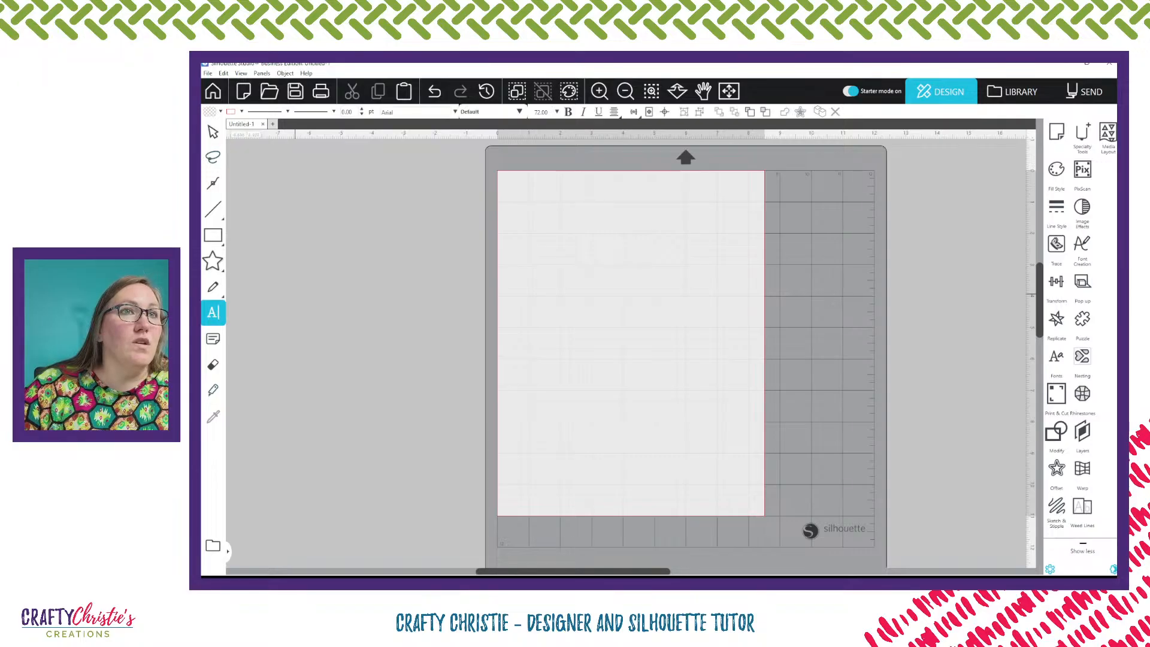
pyautogui.click(562, 239)
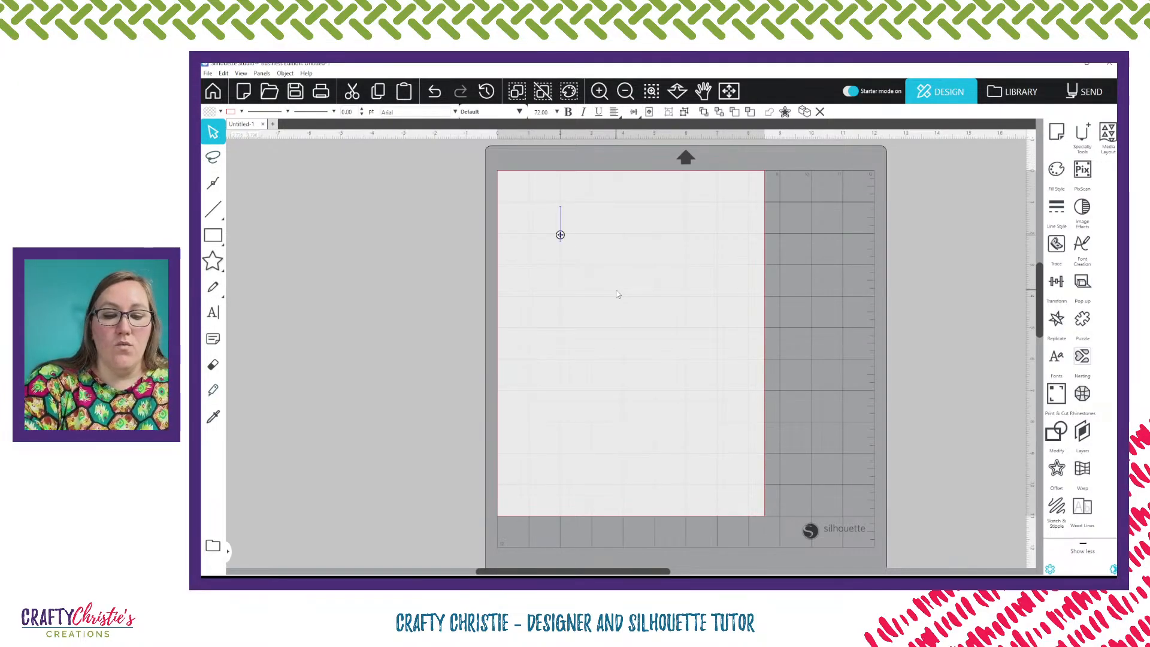
pyautogui.write('SMILE')
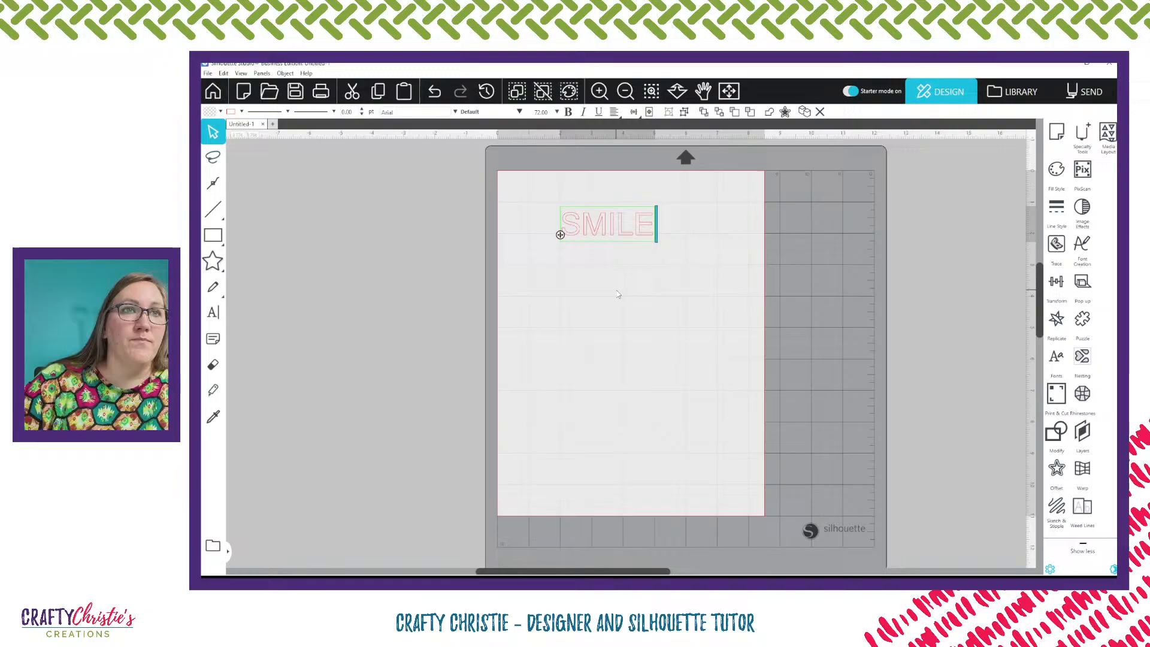
pyautogui.click(614, 304)
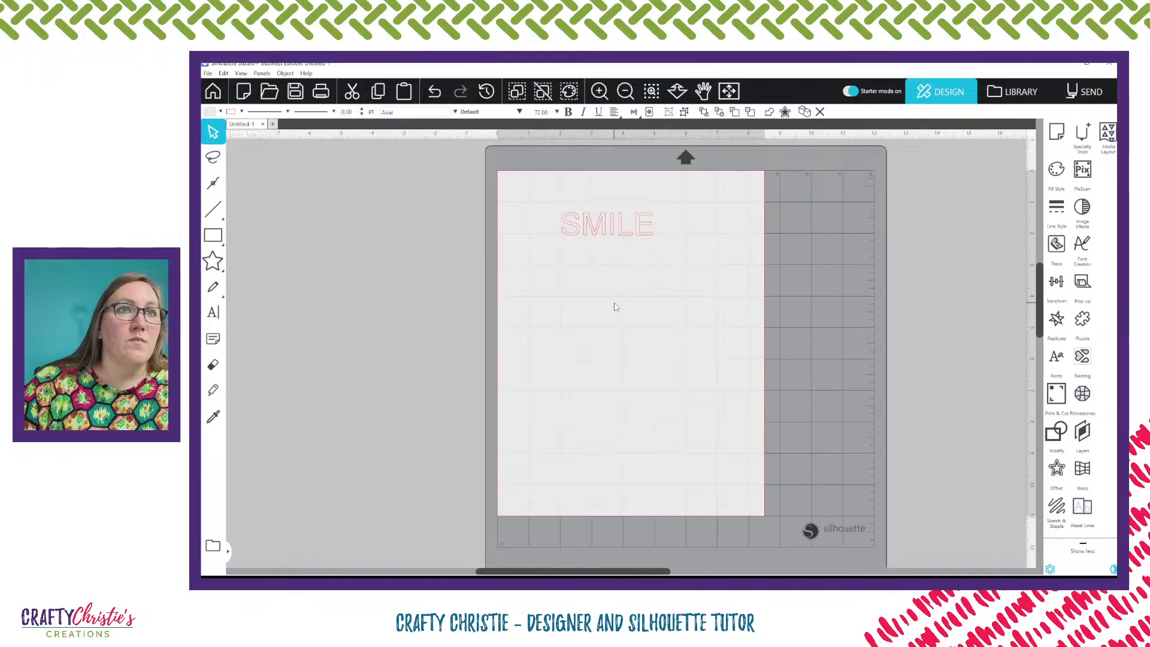
# Add a second text block below reading YOU'RE, ON and CAMERA! on three lines
pyautogui.click(212, 313)
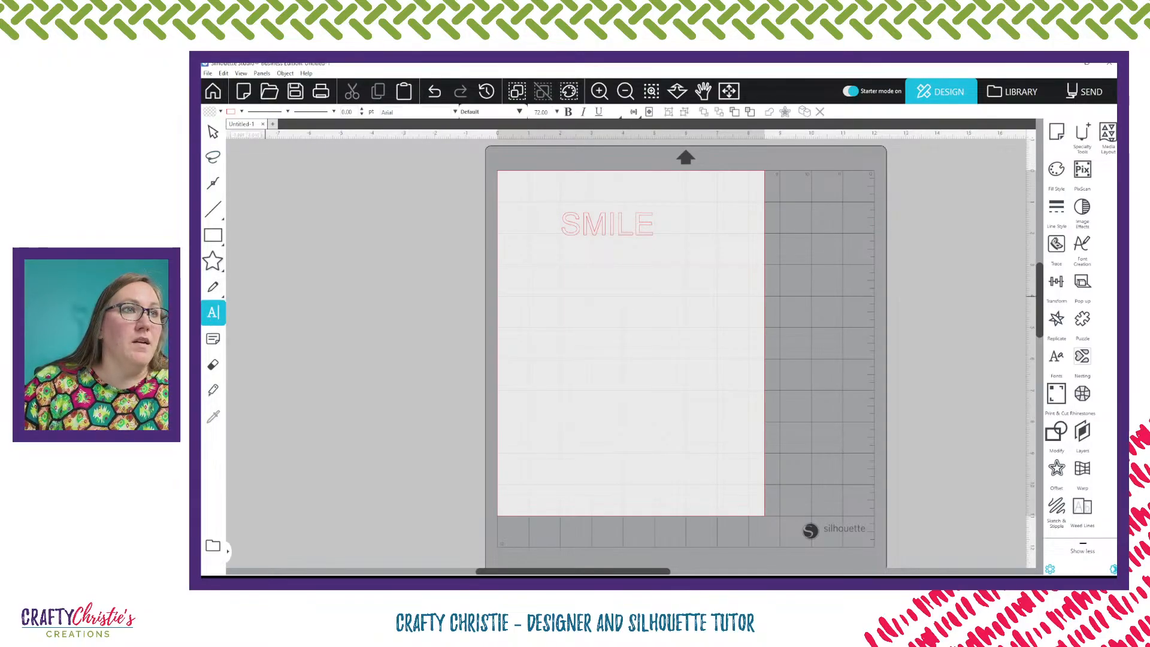
pyautogui.click(570, 289)
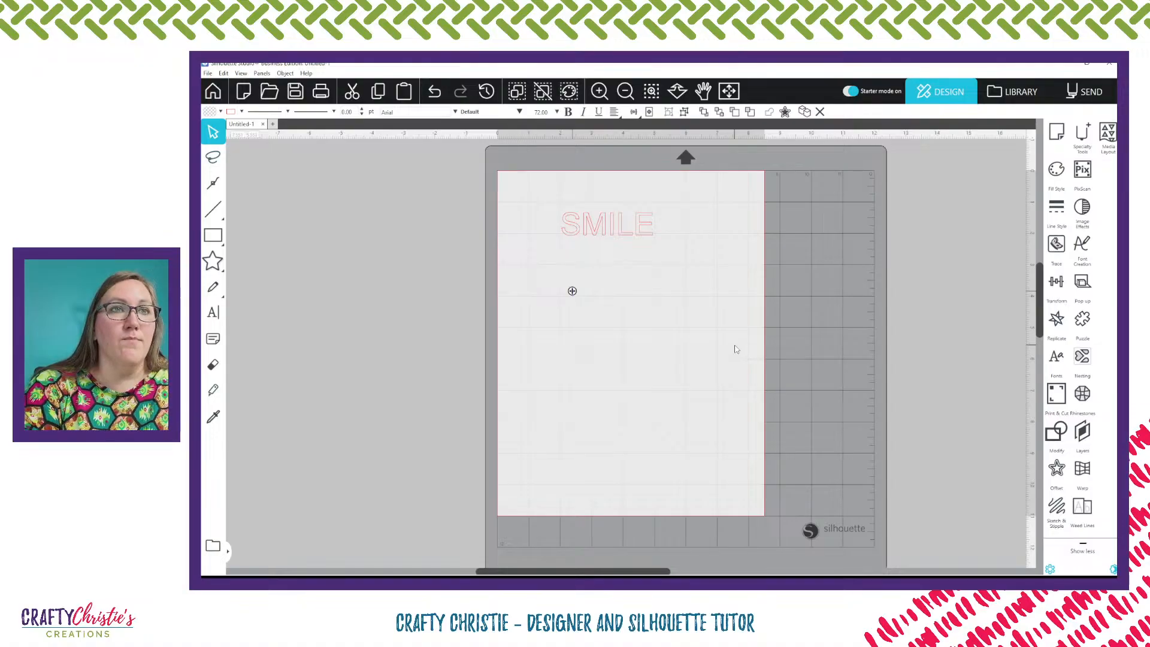
pyautogui.write('You')
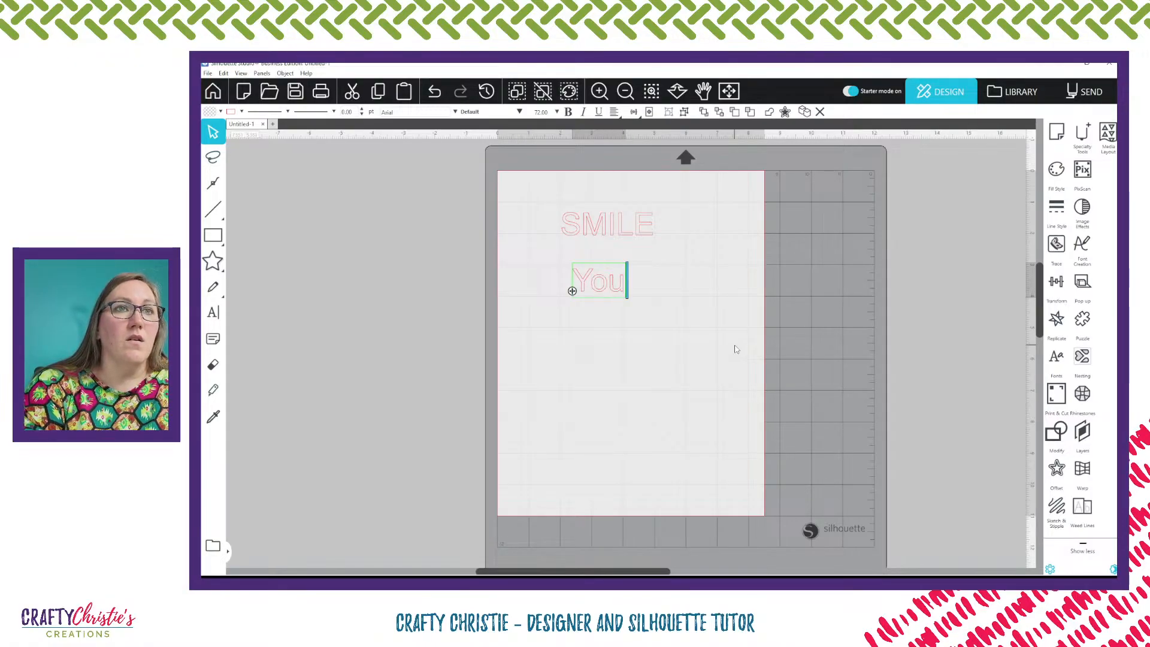
pyautogui.press('BackSpace')
pyautogui.press('BackSpace')
pyautogui.write('OU')
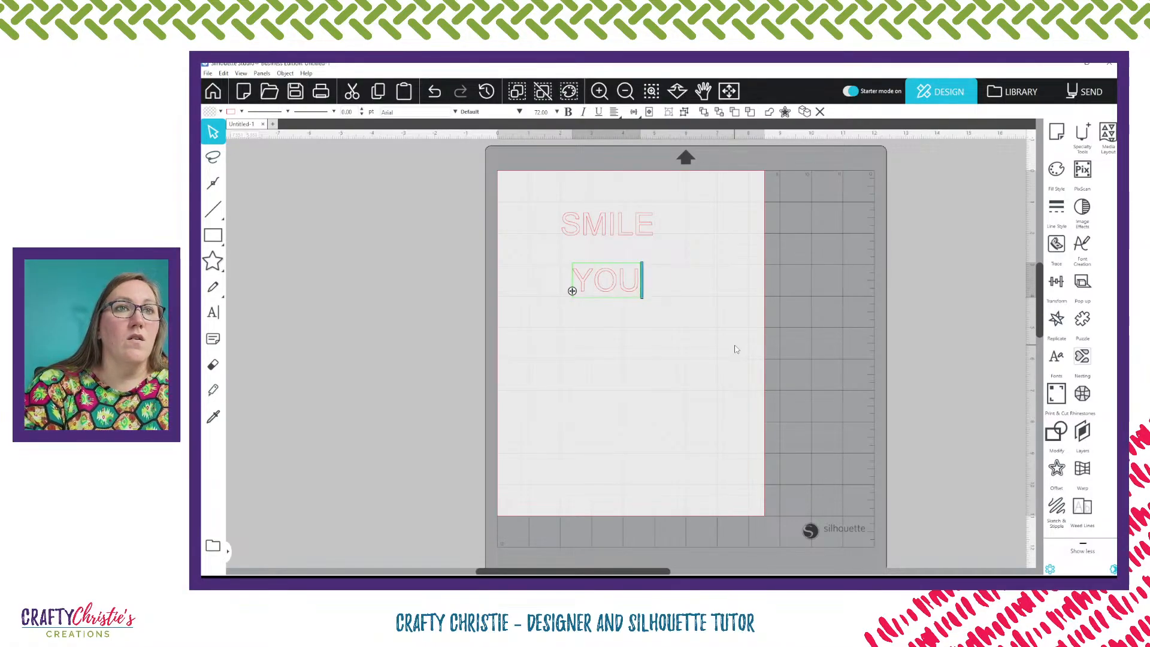
pyautogui.write("'RE")
pyautogui.press('BackSpace')
pyautogui.press('BackSpace')
pyautogui.press('BackSpace')
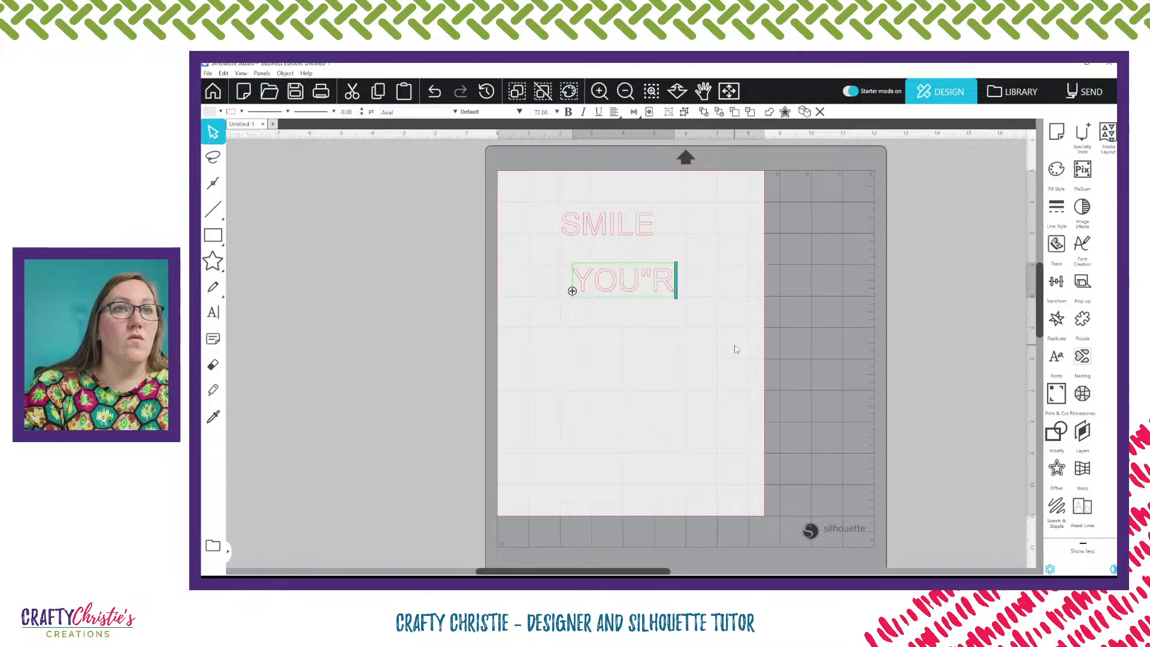
pyautogui.write("'RE")
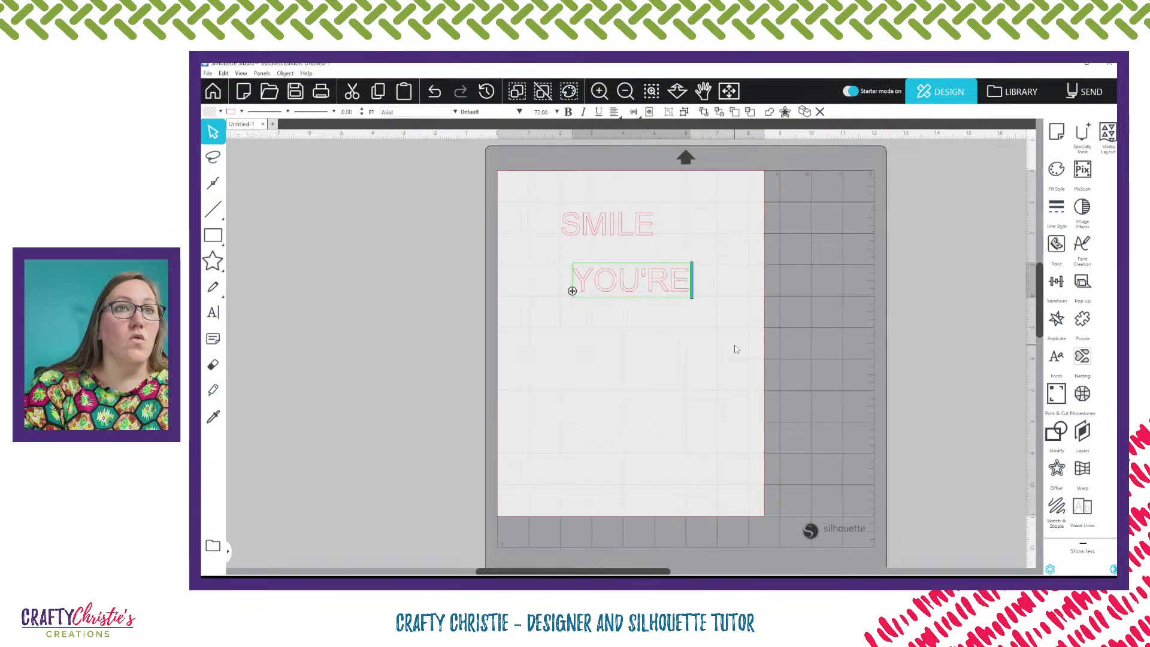
pyautogui.press('Return')
pyautogui.write('ON')
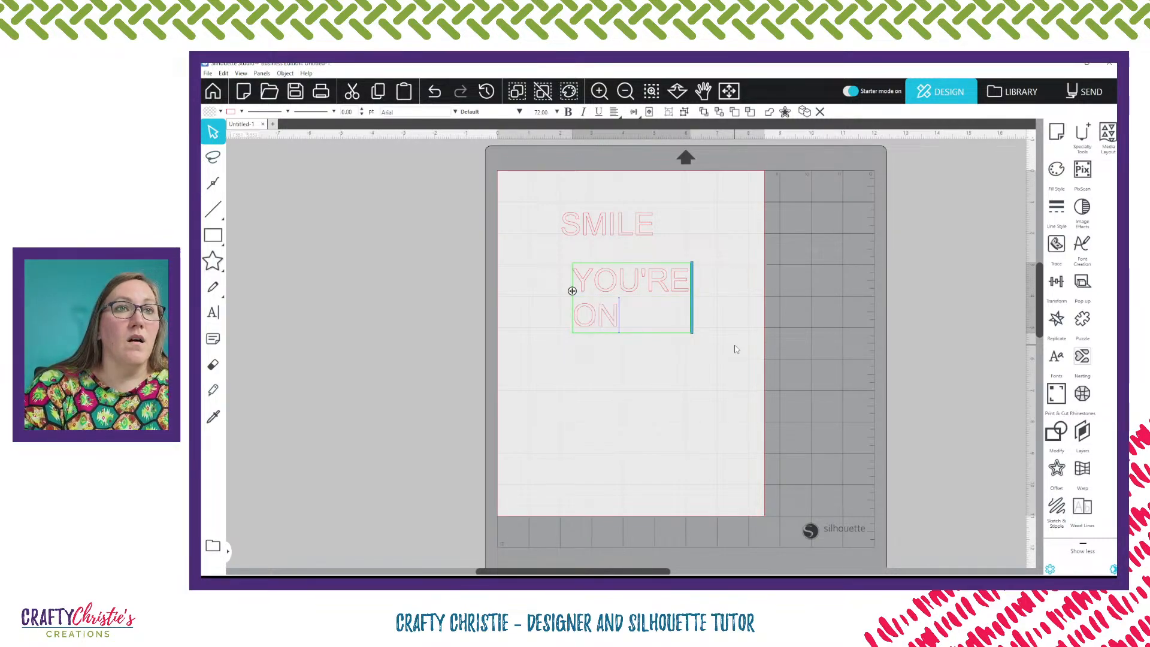
pyautogui.press('Return')
pyautogui.write('C')
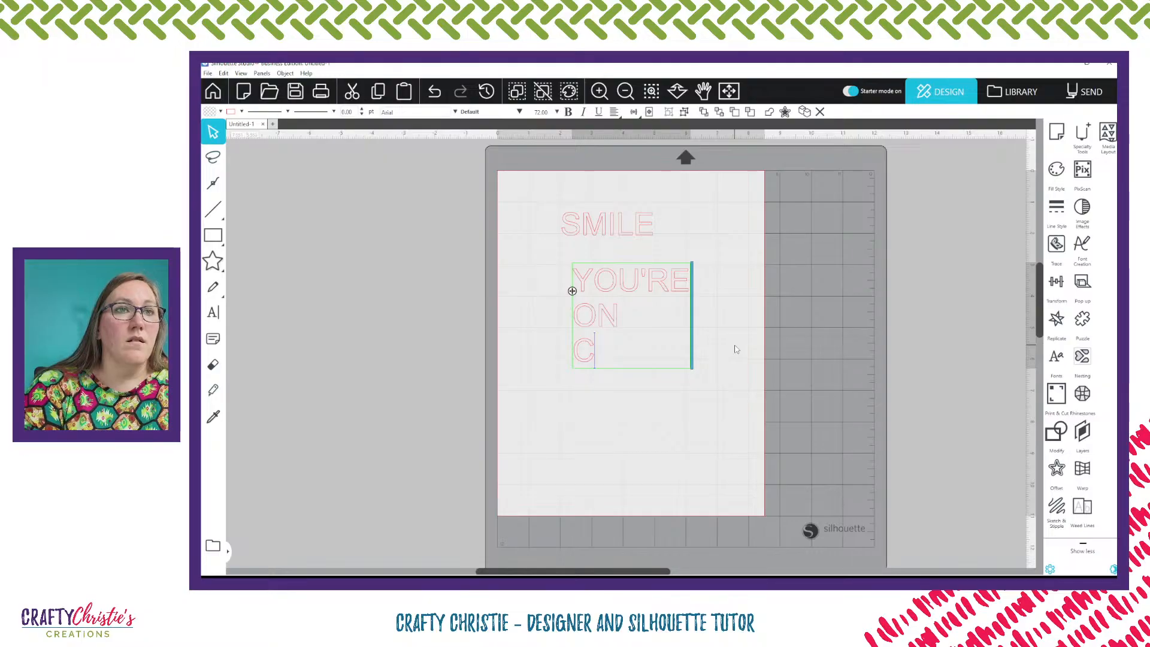
pyautogui.write('AMERA')
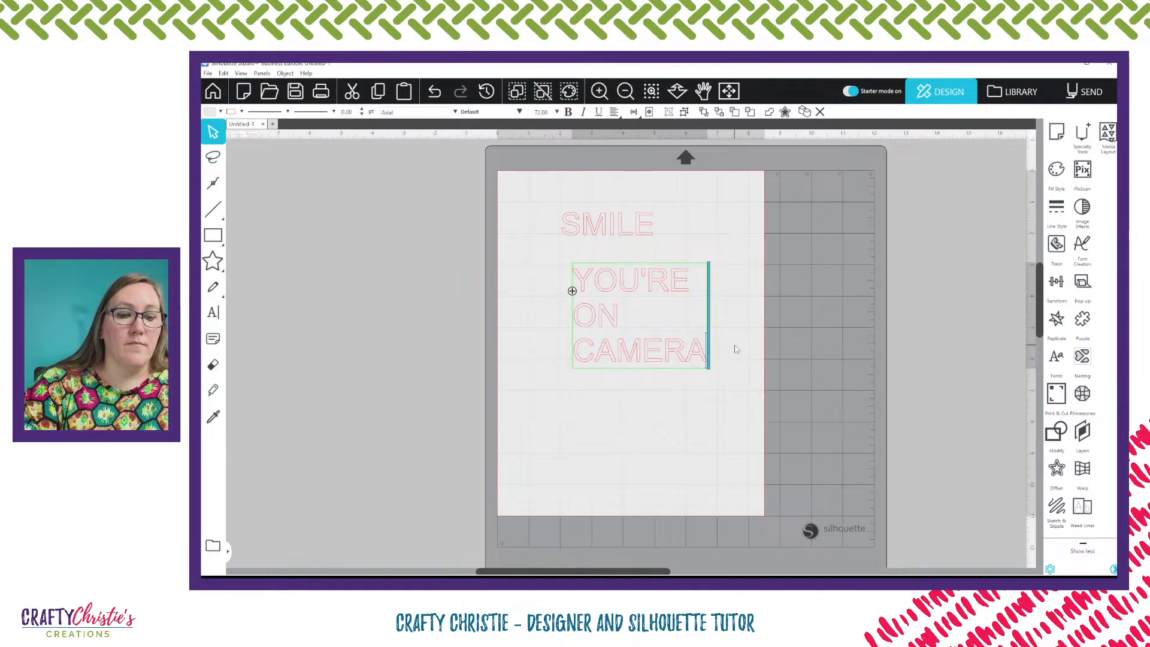
pyautogui.write('!')
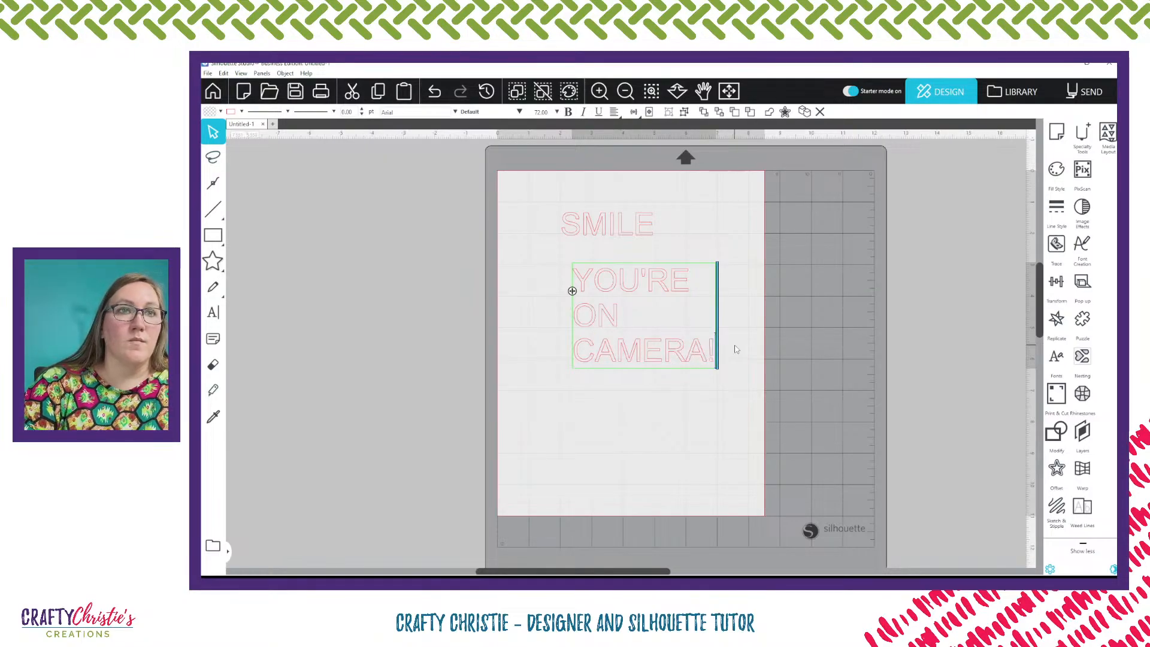
# Center-justify the YOU'RE ON CAMERA! text block
pyautogui.click(660, 404)
pyautogui.click(641, 359)
pyautogui.click(614, 111)
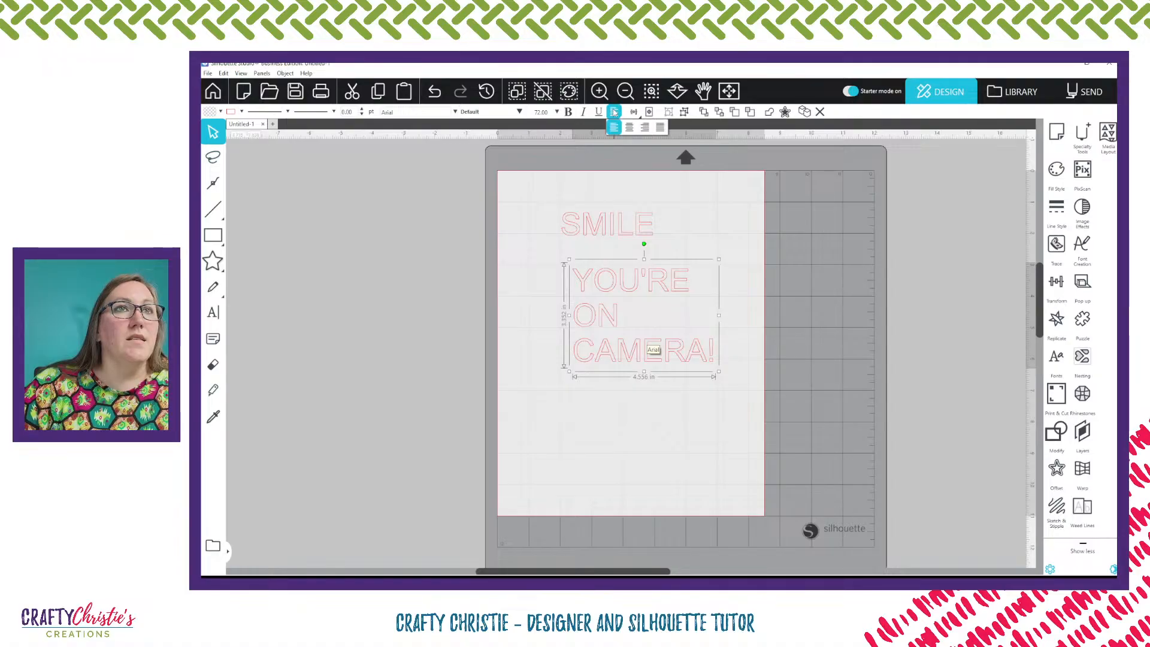
pyautogui.click(629, 128)
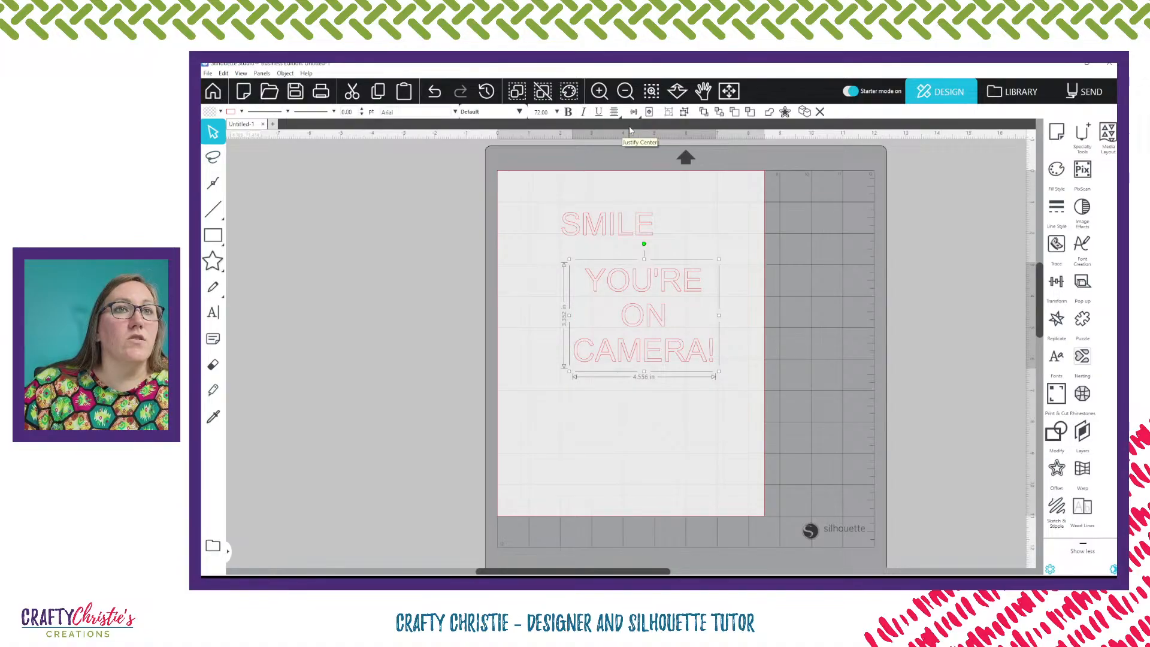
# Move the YOU'RE ON CAMERA! text near the page bottom and shift SMILE to the center
pyautogui.click(714, 221)
pyautogui.click(646, 339)
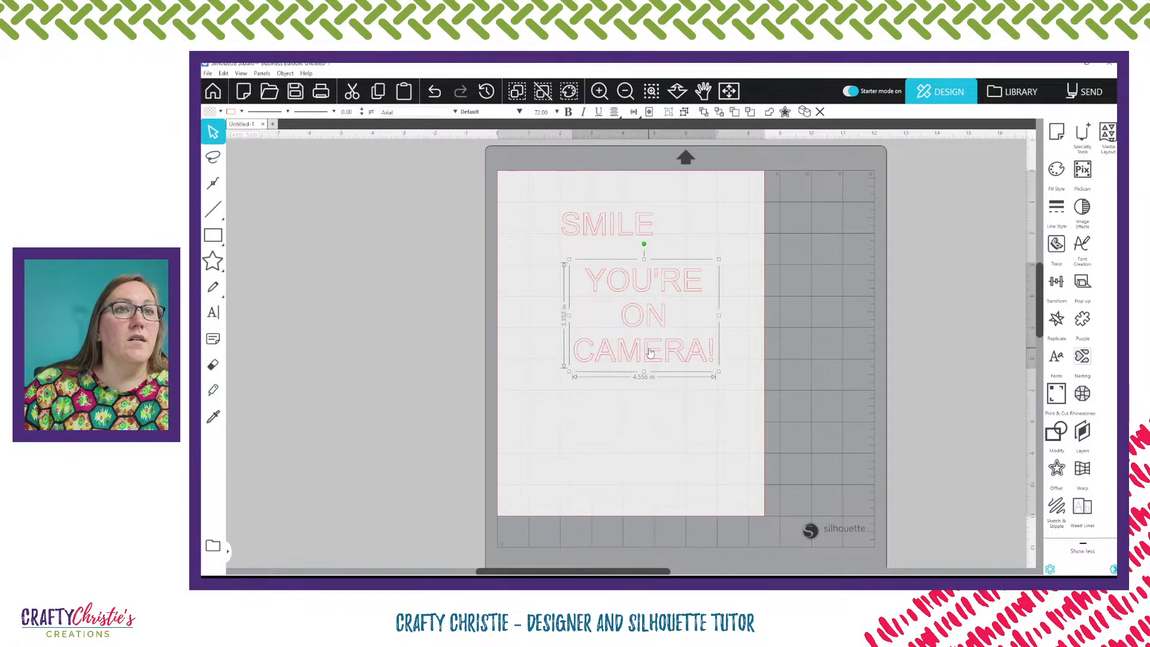
pyautogui.moveTo(648, 351); pyautogui.dragTo(626, 472)
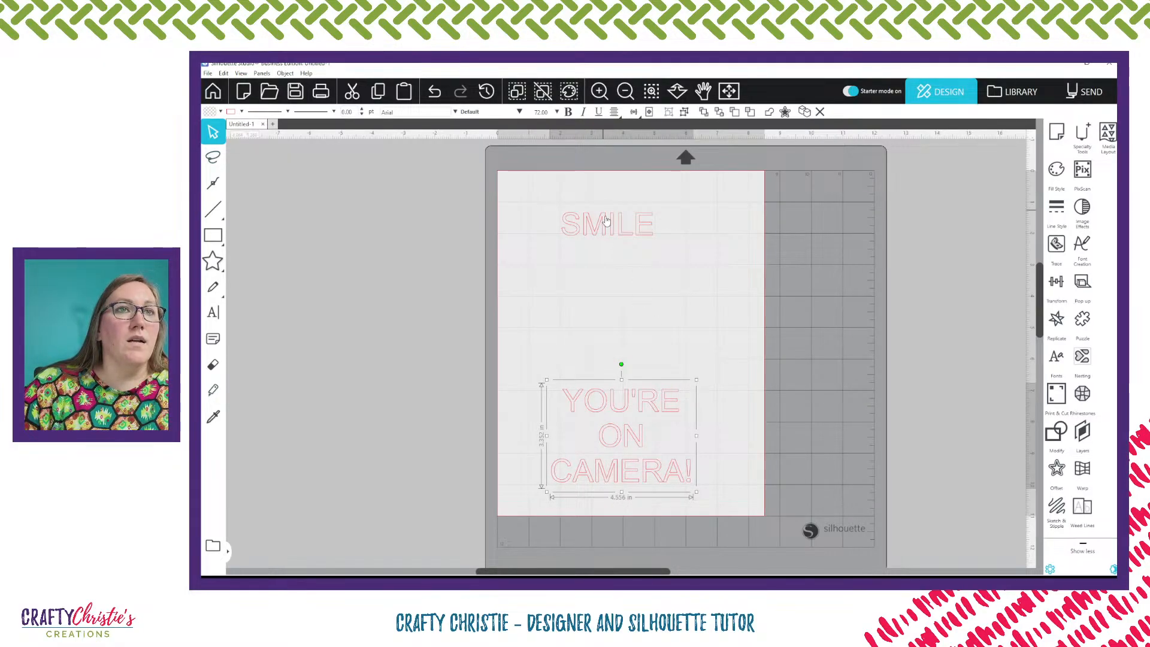
pyautogui.moveTo(605, 224)
pyautogui.mouseDown()
pyautogui.moveTo(639, 223)
pyautogui.moveTo(626, 220)
pyautogui.mouseUp()
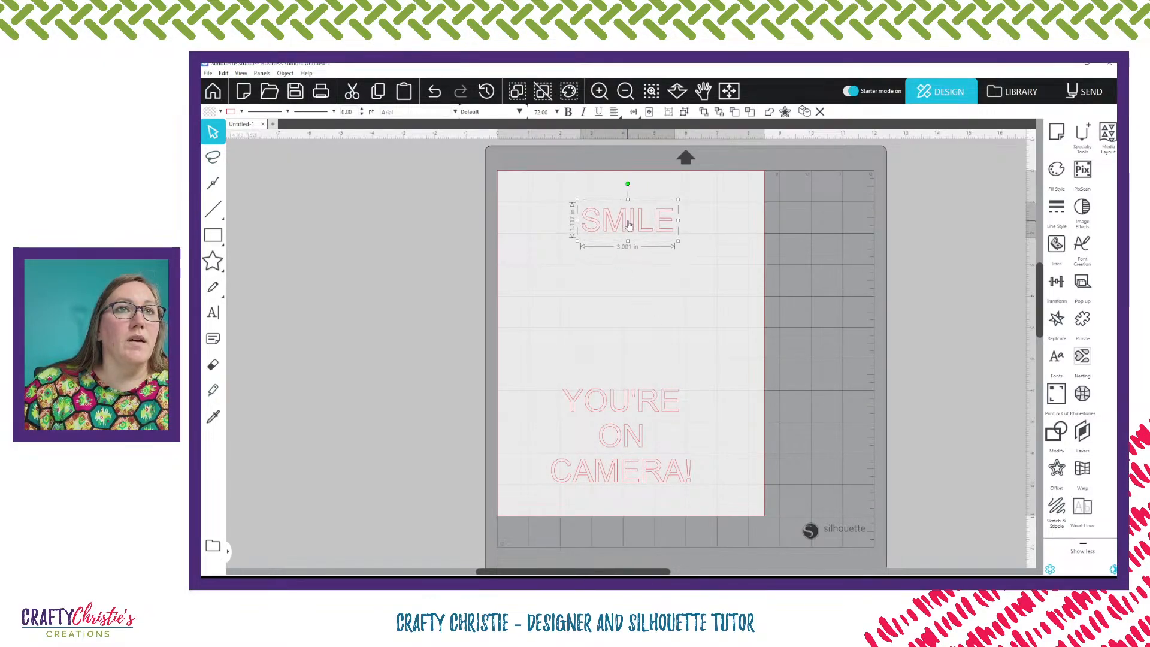
# Draw a circle about 4.3 in wide between the two text blocks
pyautogui.click(214, 263)
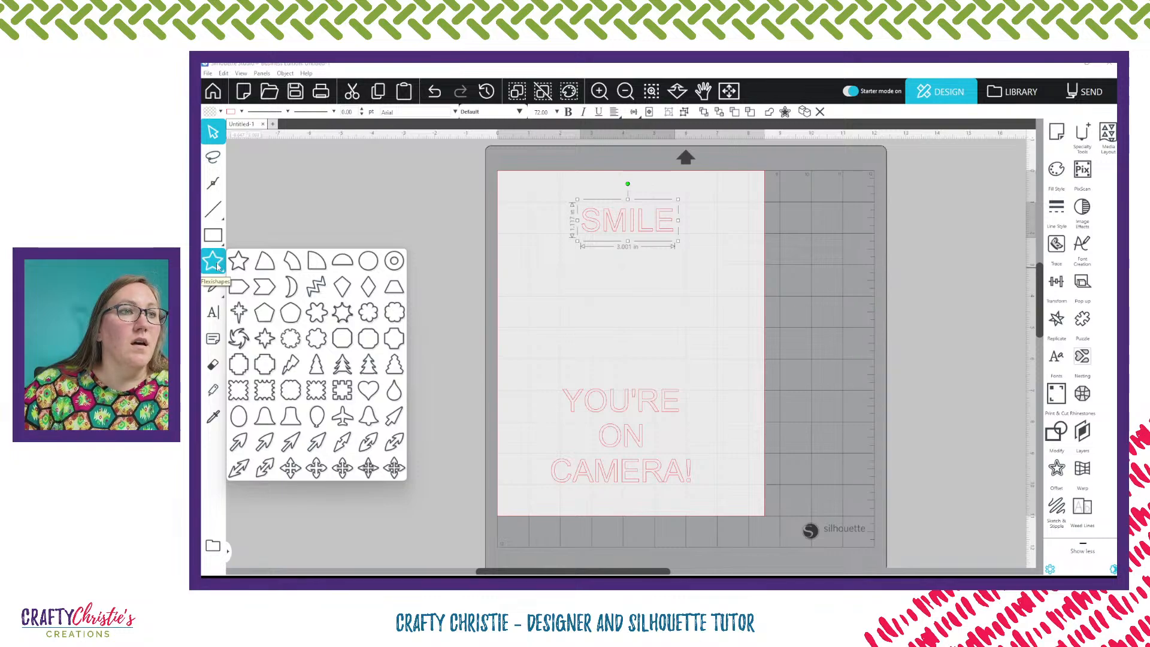
pyautogui.moveTo(214, 235)
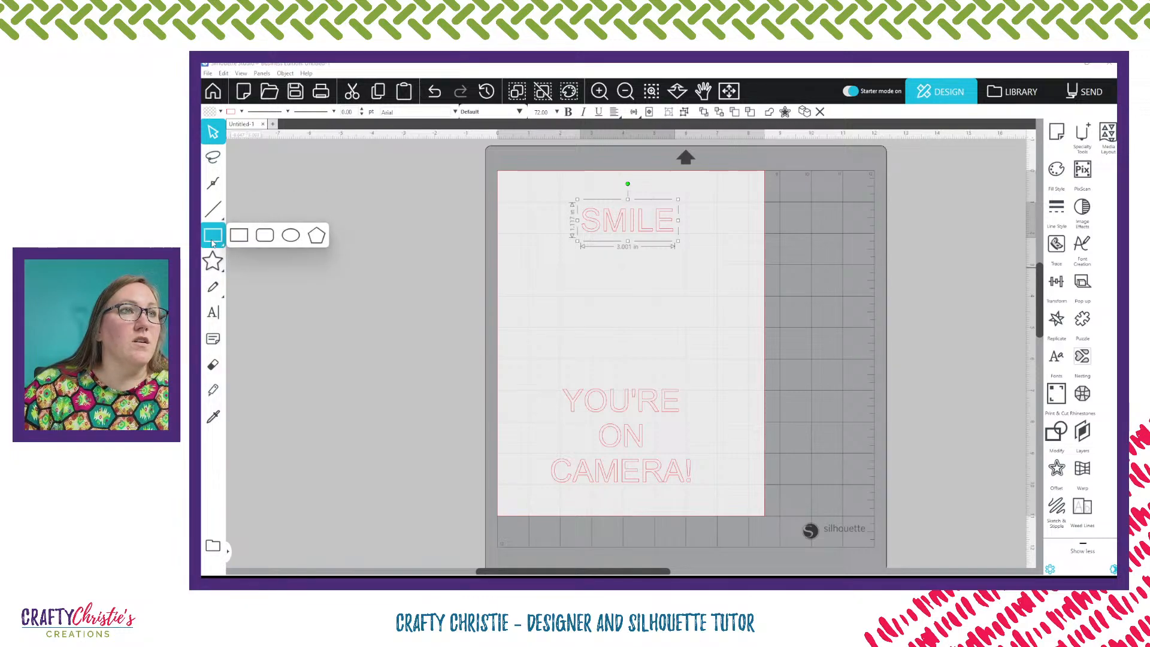
pyautogui.click(294, 241)
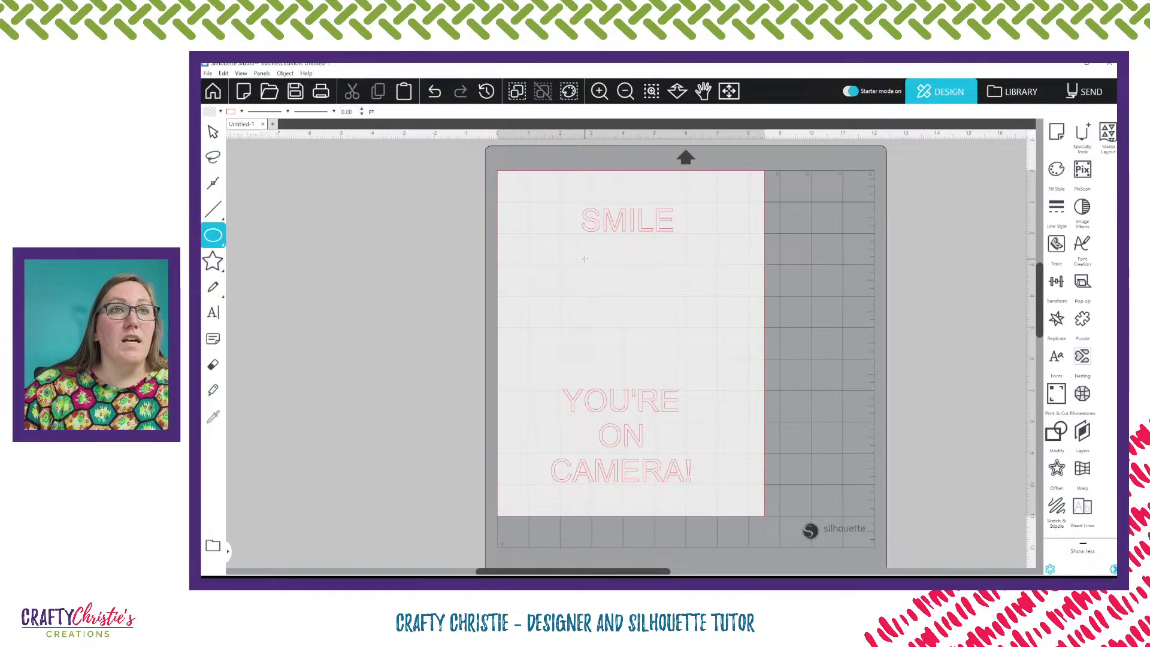
pyautogui.moveTo(584, 259); pyautogui.dragTo(730, 393)
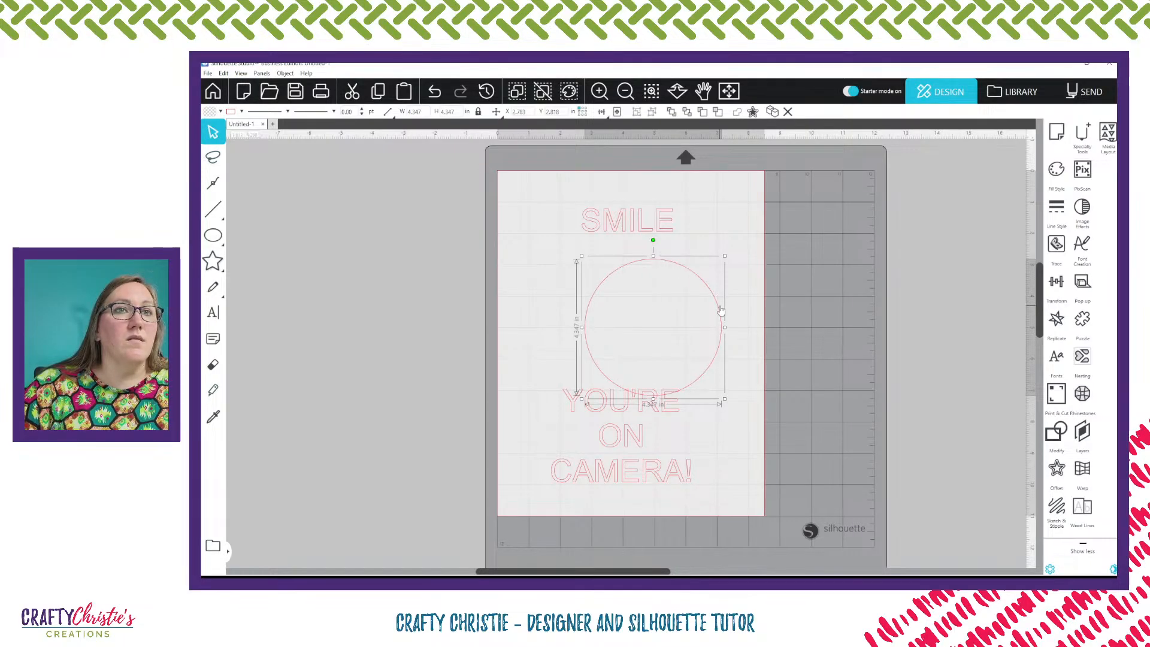
# Move the circle up, resize it to 5 in, and raise the SMILE text above it
pyautogui.moveTo(721, 310); pyautogui.dragTo(688, 288)
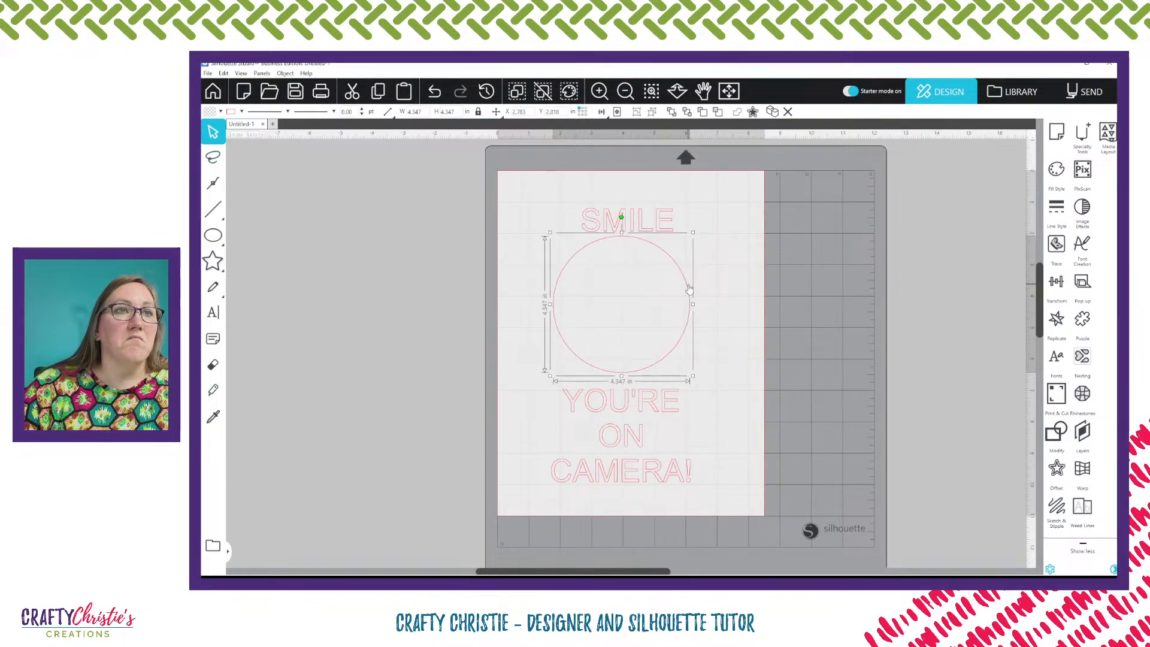
pyautogui.doubleClick(454, 112)
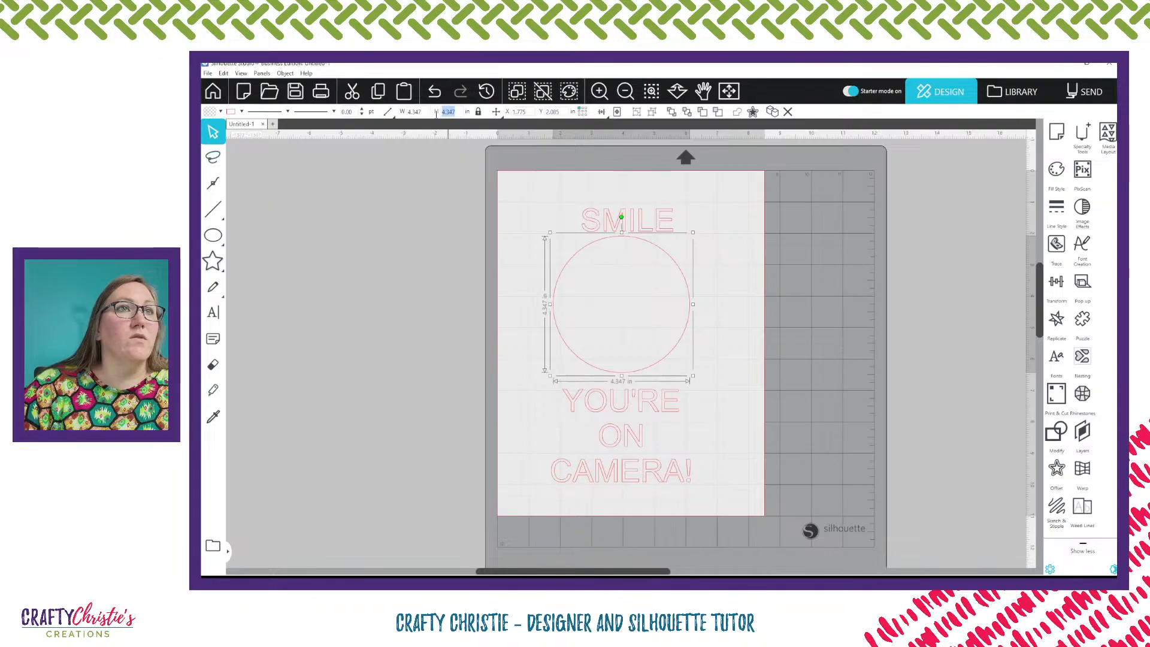
pyautogui.write('5')
pyautogui.press('Return')
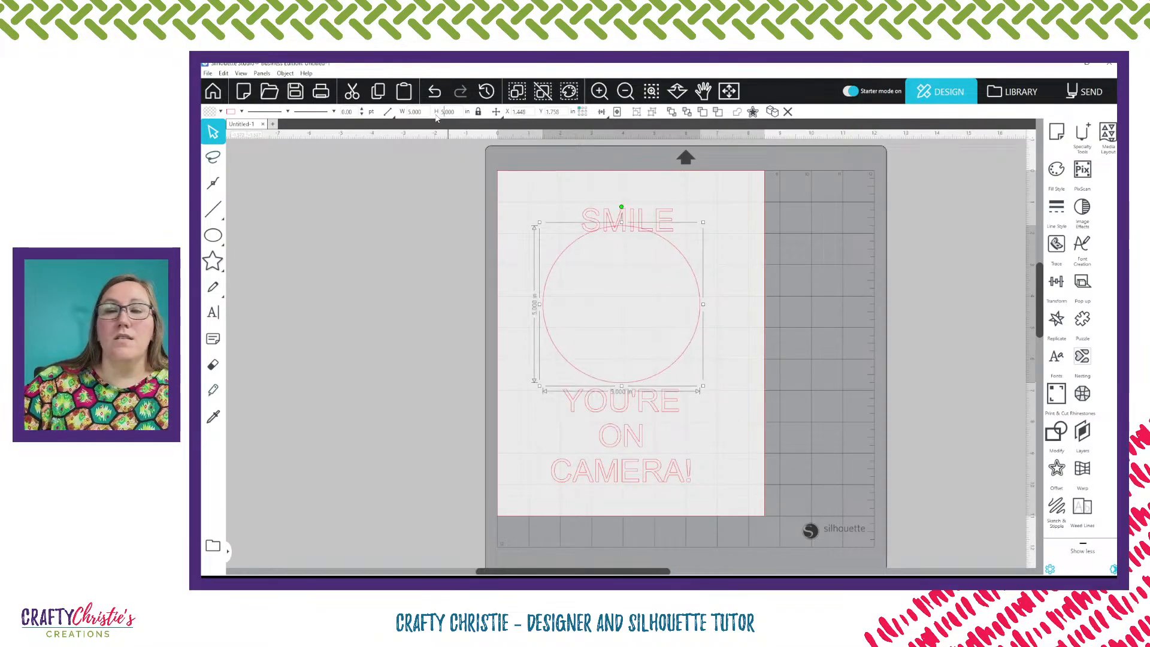
pyautogui.click(736, 290)
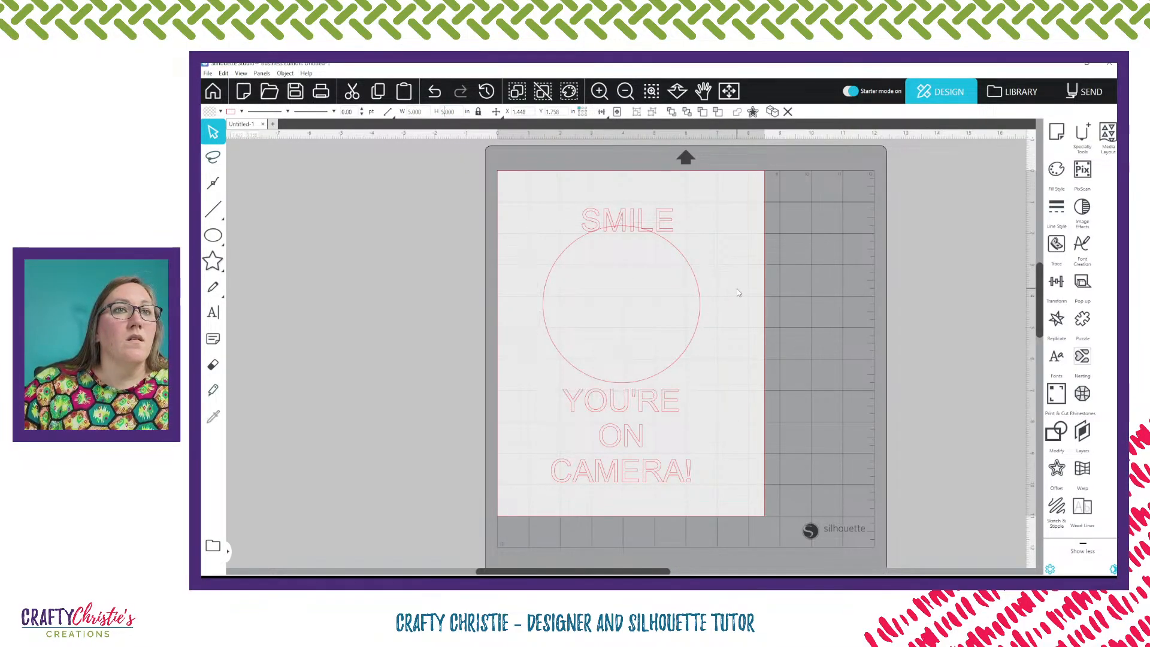
pyautogui.moveTo(655, 226); pyautogui.dragTo(651, 202)
pyautogui.click(680, 224)
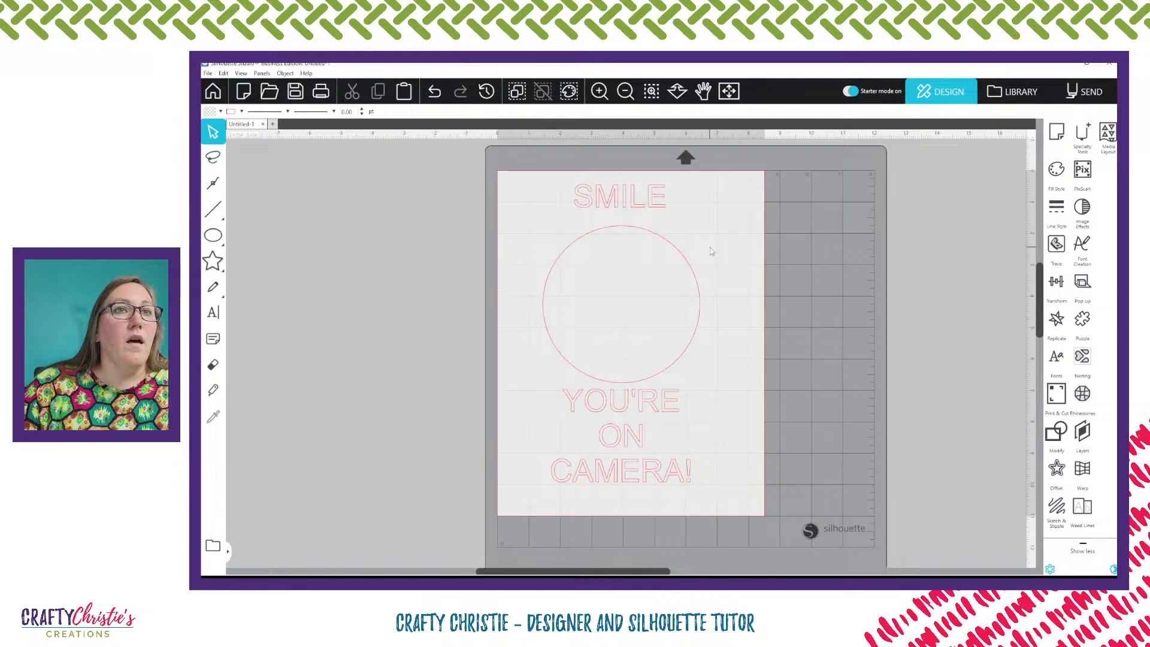
# Create an internal offset of the circle at a distance of 0.220 in
pyautogui.click(688, 270)
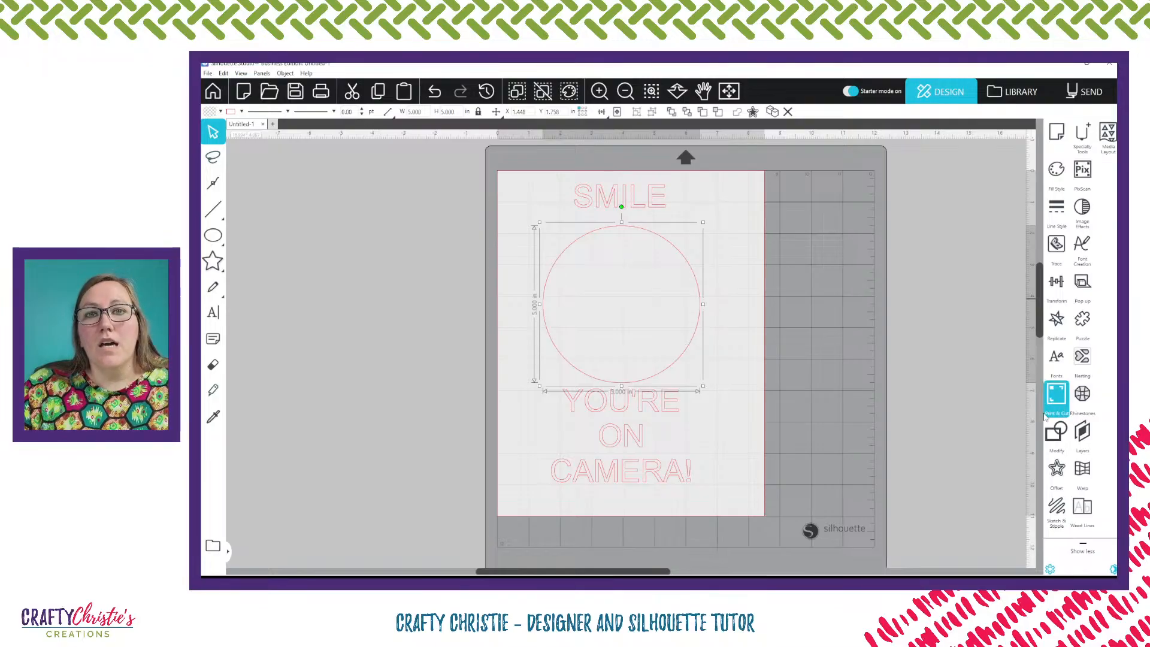
pyautogui.click(1057, 470)
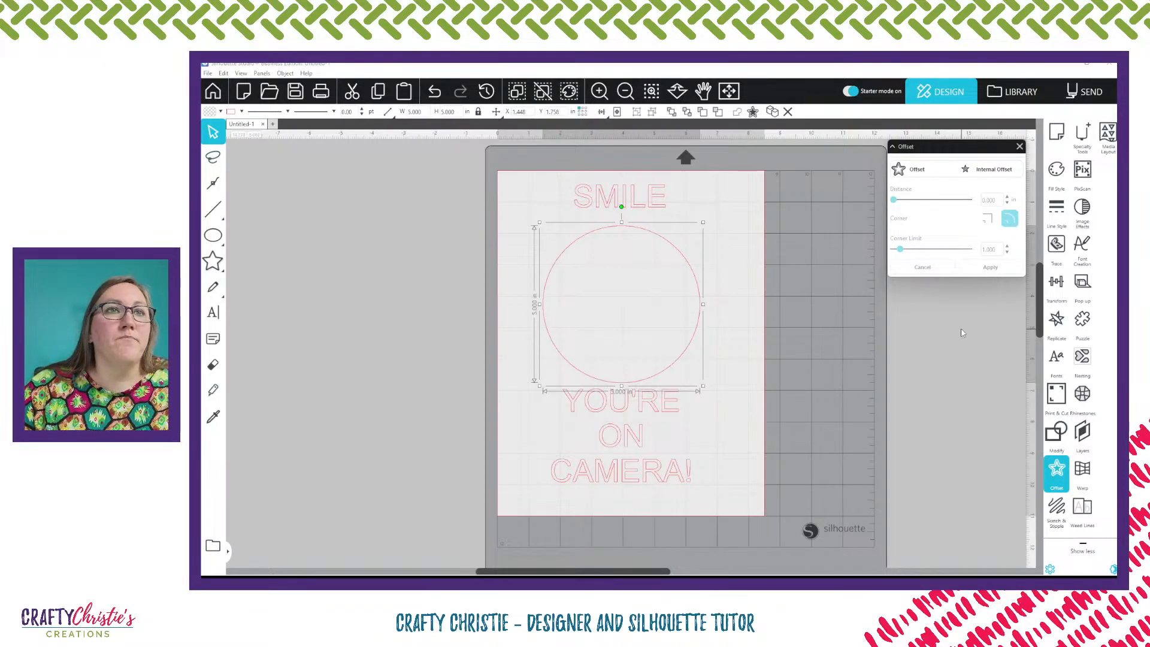
pyautogui.click(986, 171)
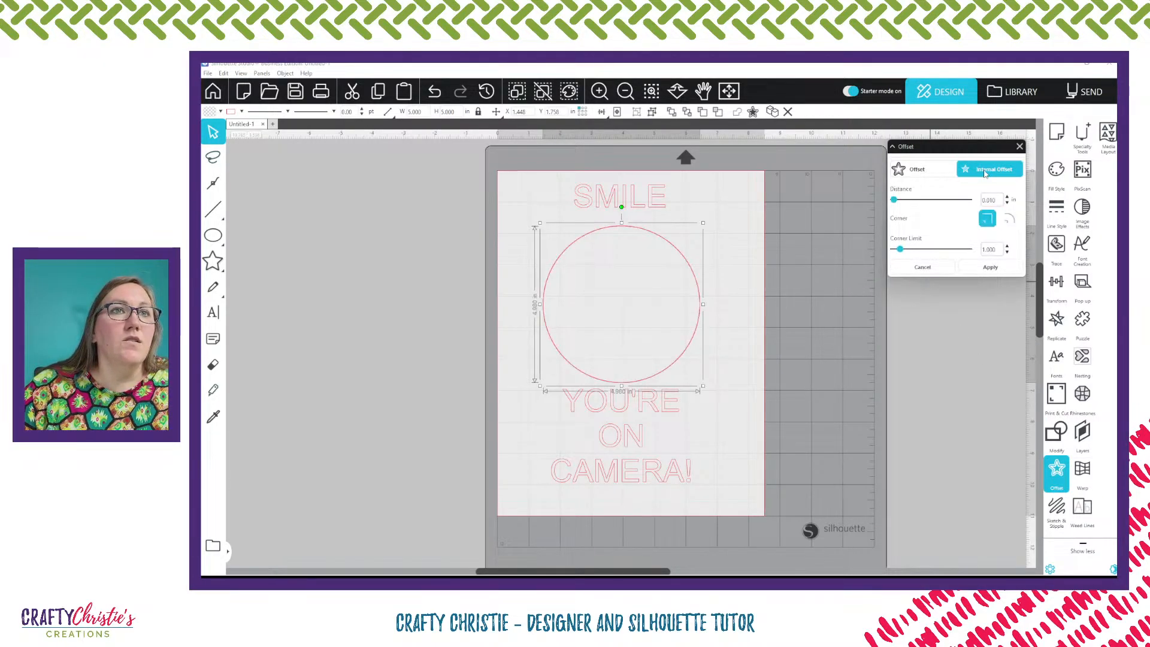
pyautogui.click(1007, 196)
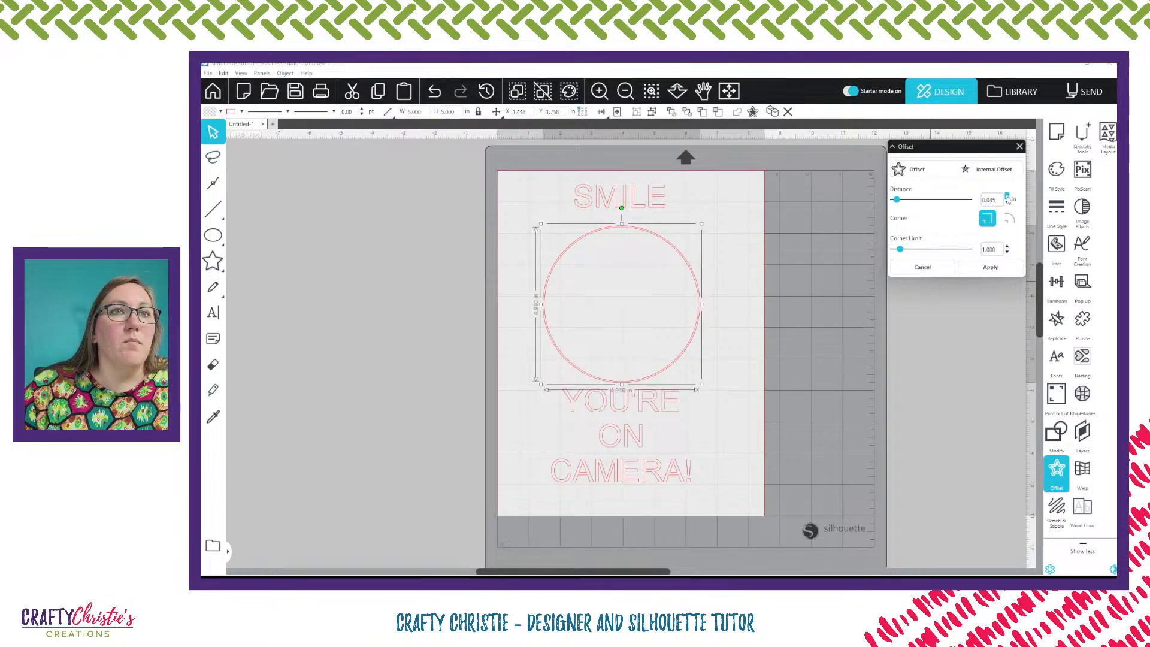
pyautogui.moveTo(1007, 196); pyautogui.dragTo(1008, 197)
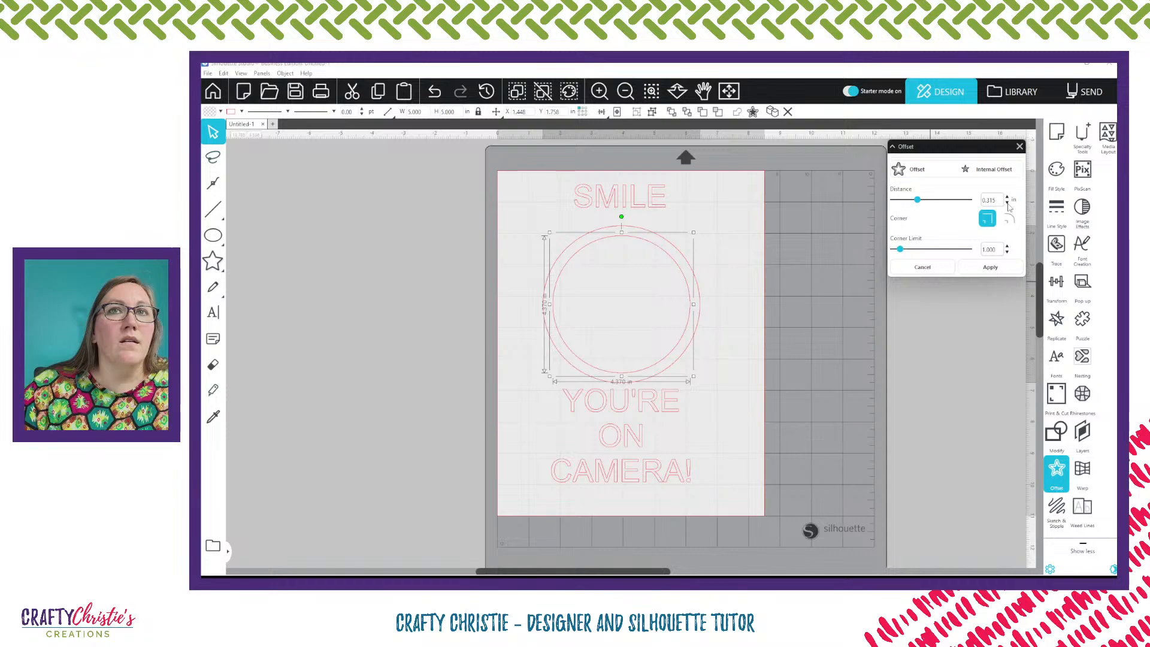
pyautogui.click(1007, 203)
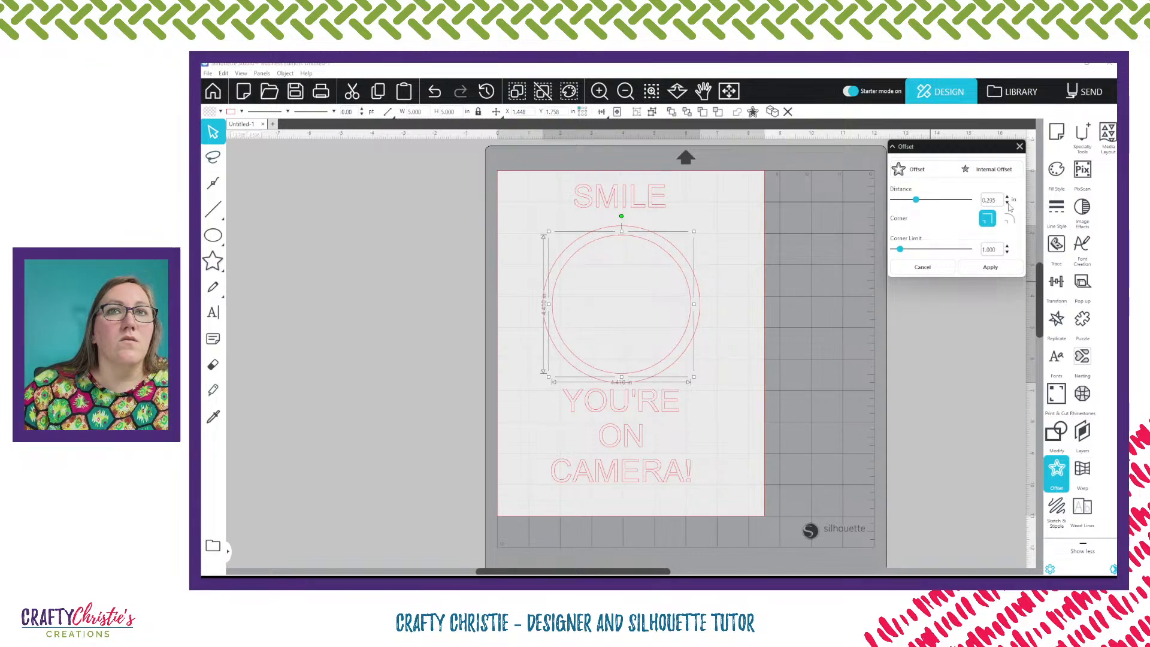
pyautogui.click(1007, 204)
pyautogui.click(1007, 203)
pyautogui.click(1008, 204)
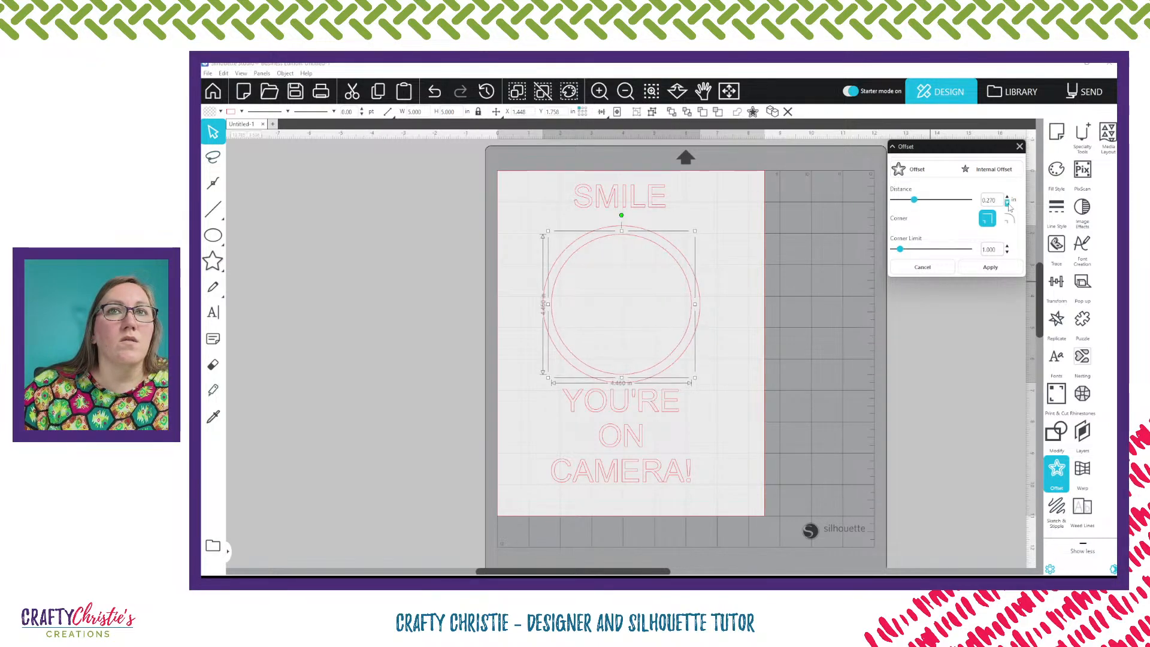
pyautogui.click(1008, 203)
pyautogui.click(1008, 204)
pyautogui.click(1007, 204)
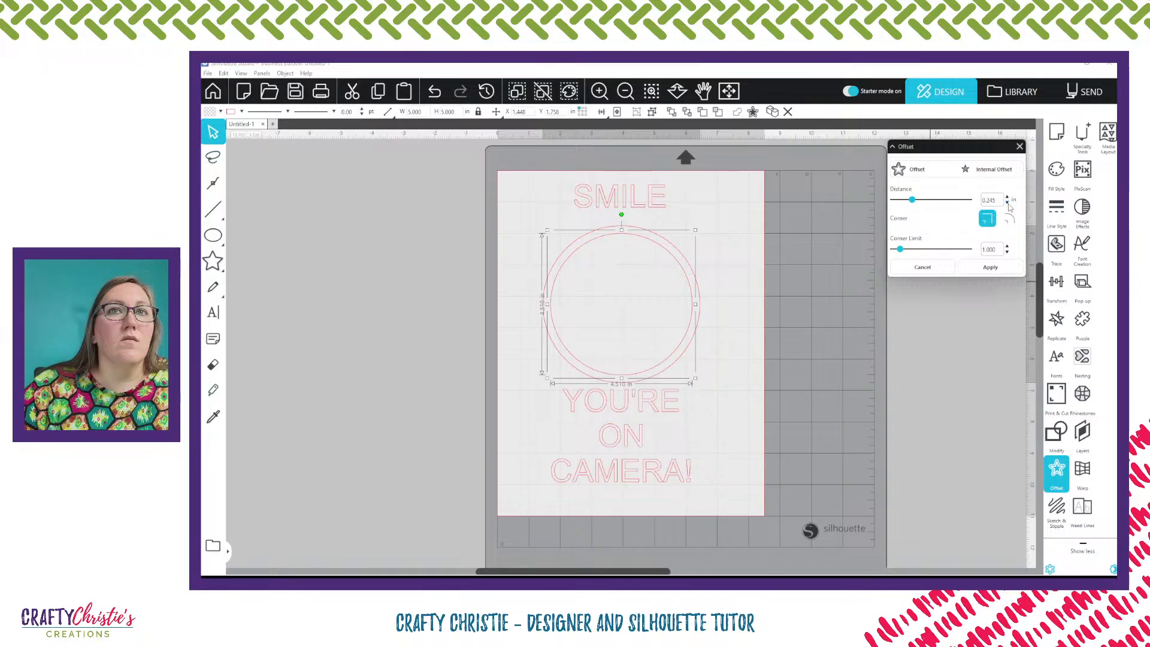
pyautogui.click(1007, 203)
pyautogui.click(1007, 204)
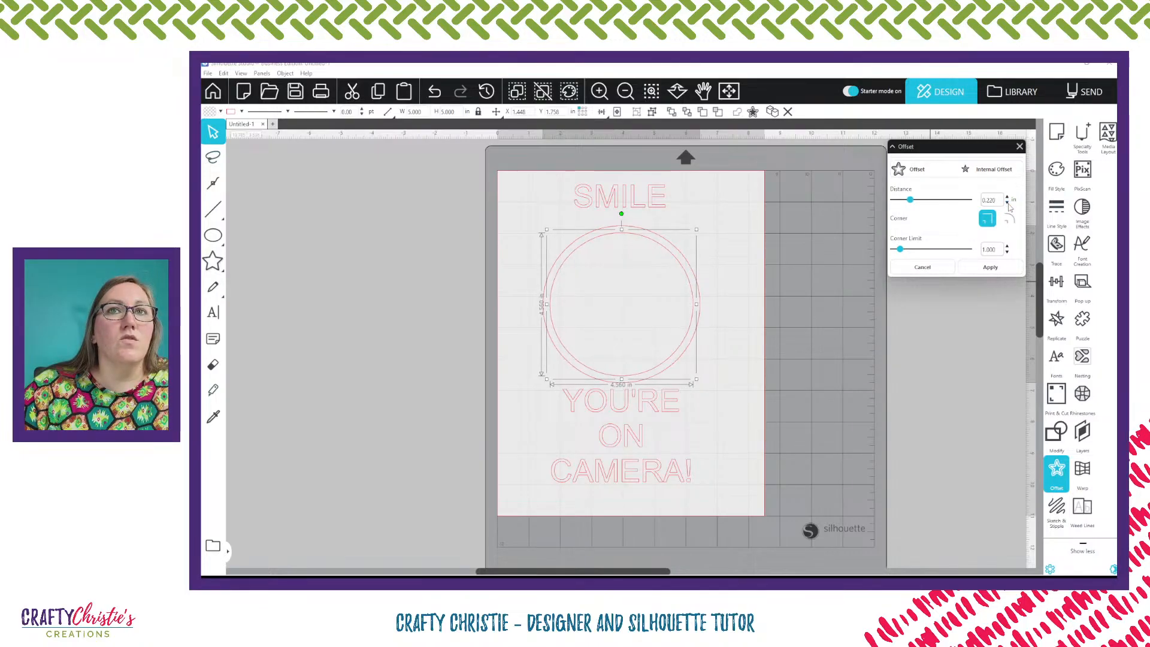
pyautogui.click(1007, 204)
pyautogui.click(1007, 197)
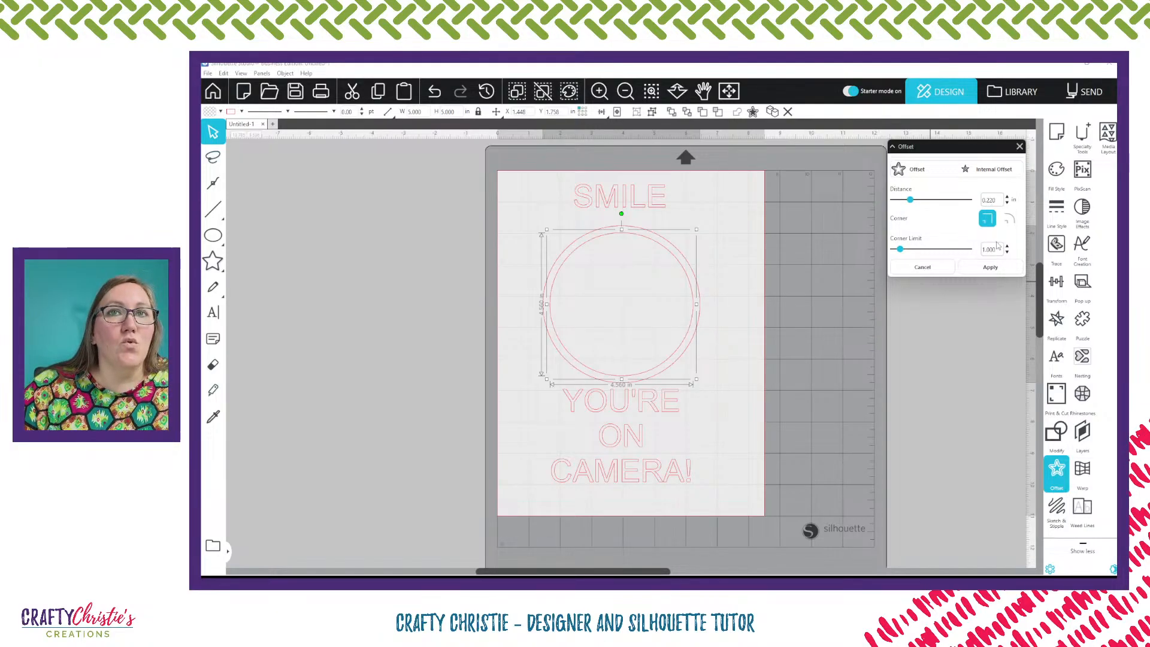
pyautogui.click(992, 268)
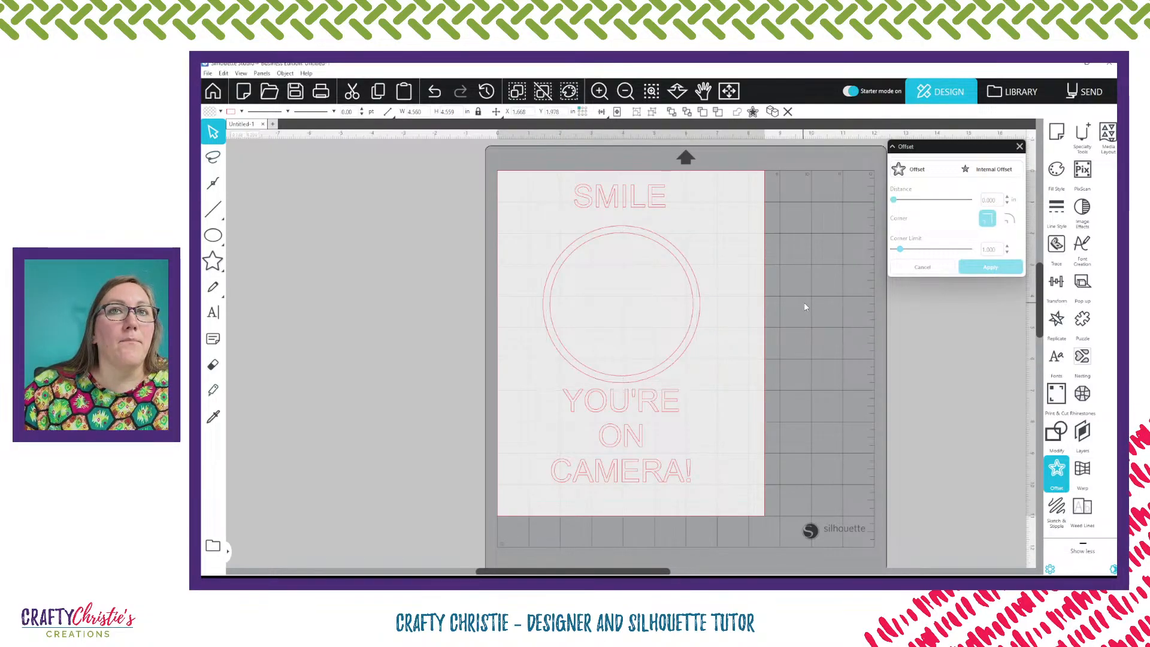
# Fill the outer circle orange and the inner offset circle purple
pyautogui.click(567, 249)
pyautogui.click(221, 111)
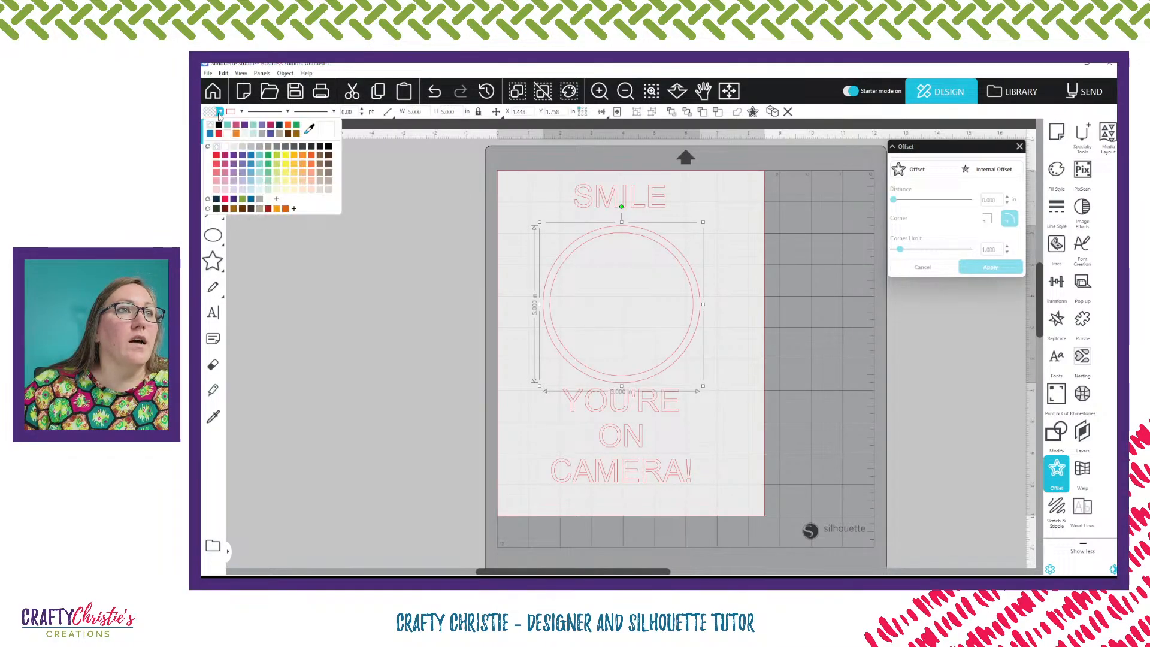
pyautogui.click(236, 134)
pyautogui.click(748, 260)
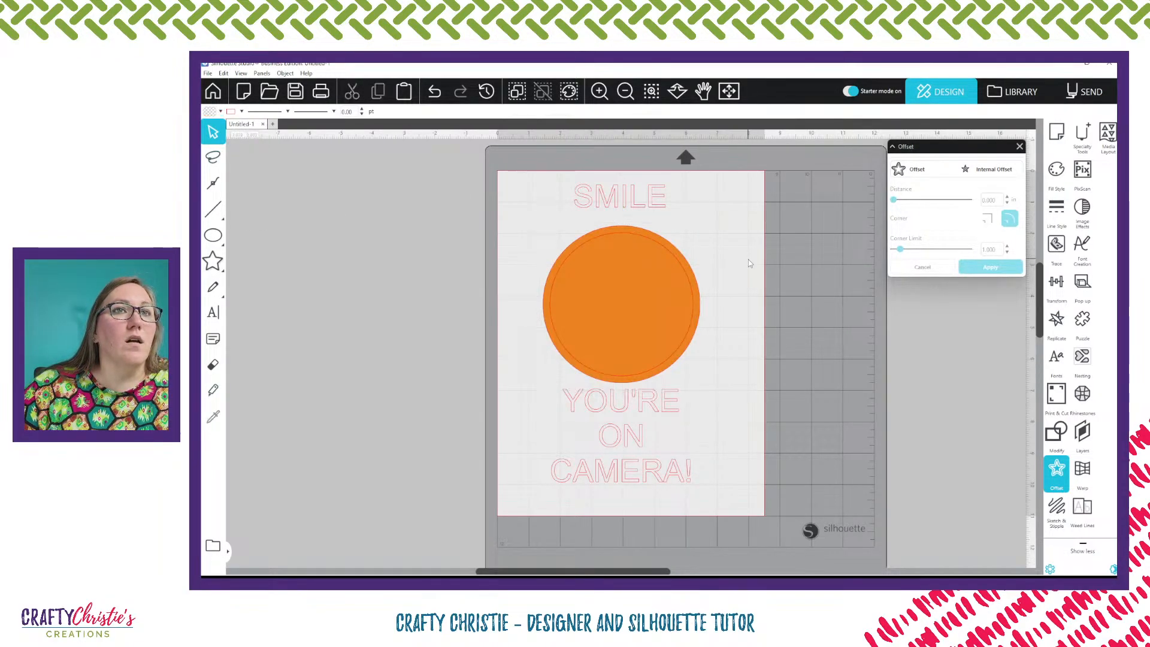
pyautogui.click(681, 269)
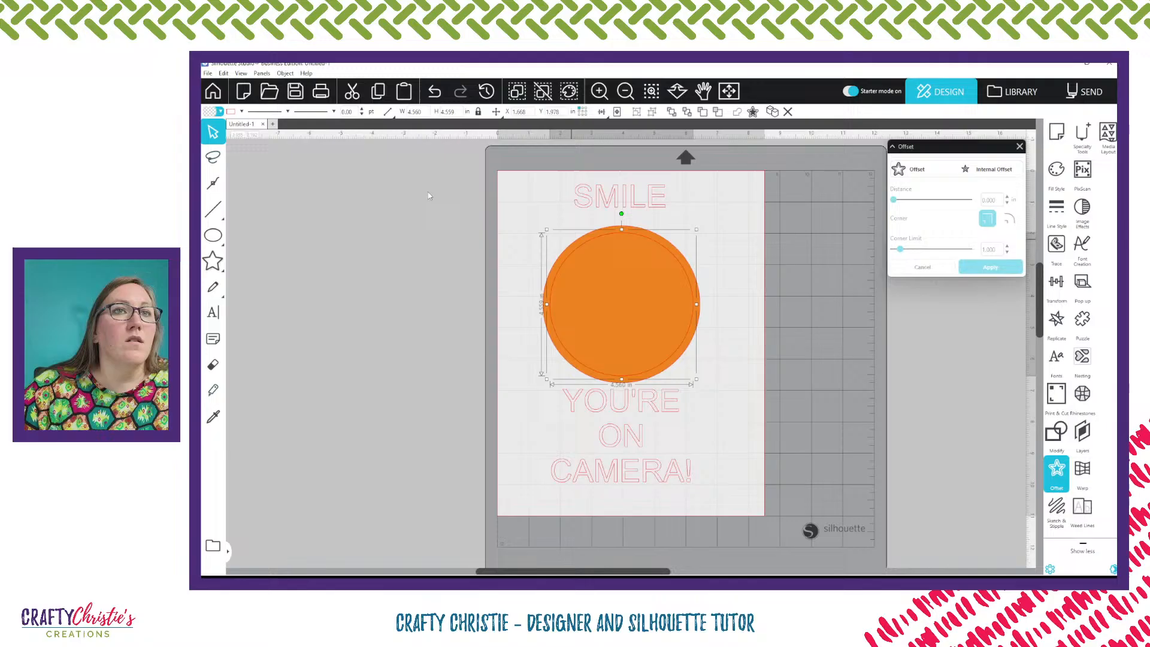
pyautogui.click(220, 111)
pyautogui.click(242, 163)
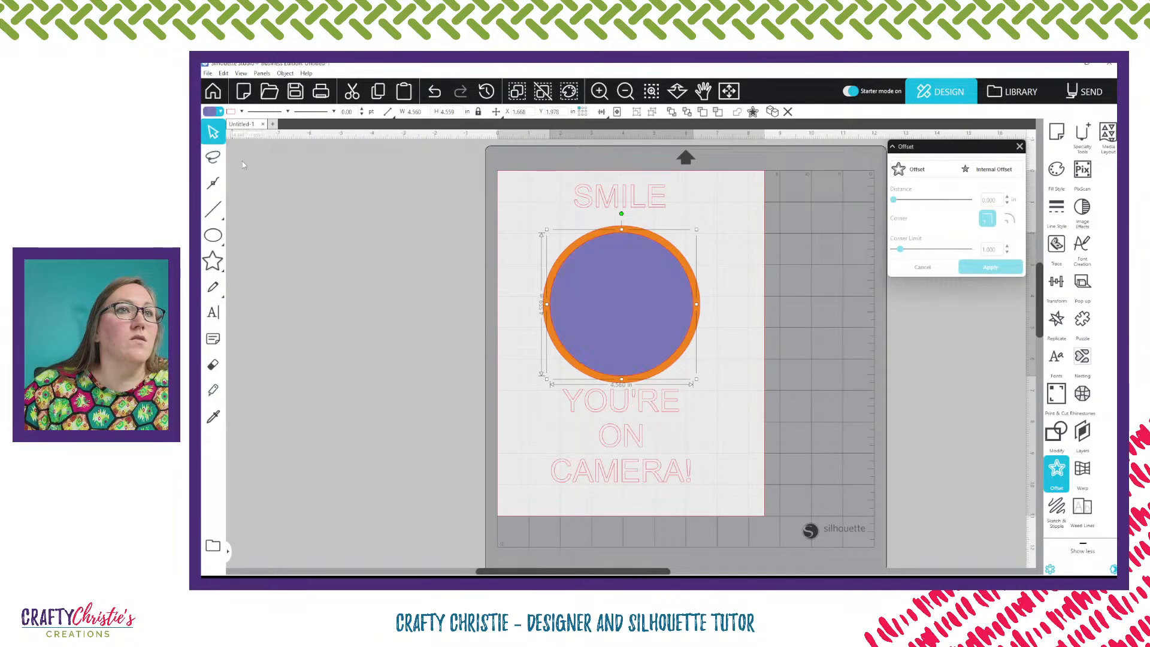
pyautogui.click(790, 287)
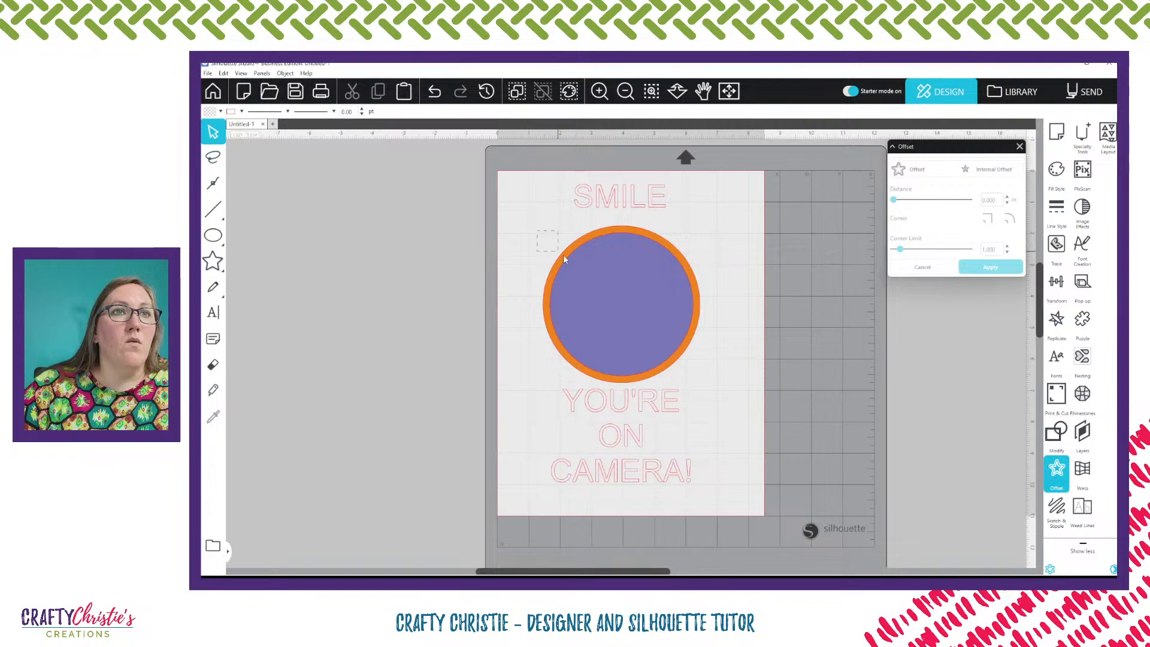
# Select both circles and subtract the inner circle from the outer one to form a ring
pyautogui.click(610, 285)
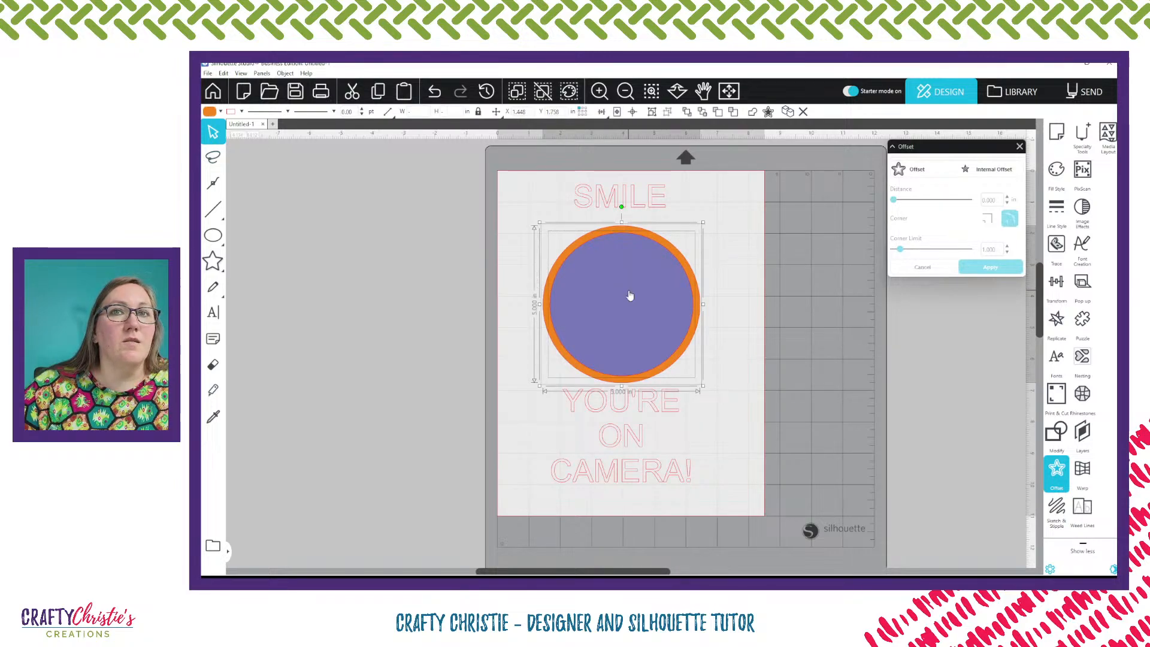
pyautogui.click(1057, 430)
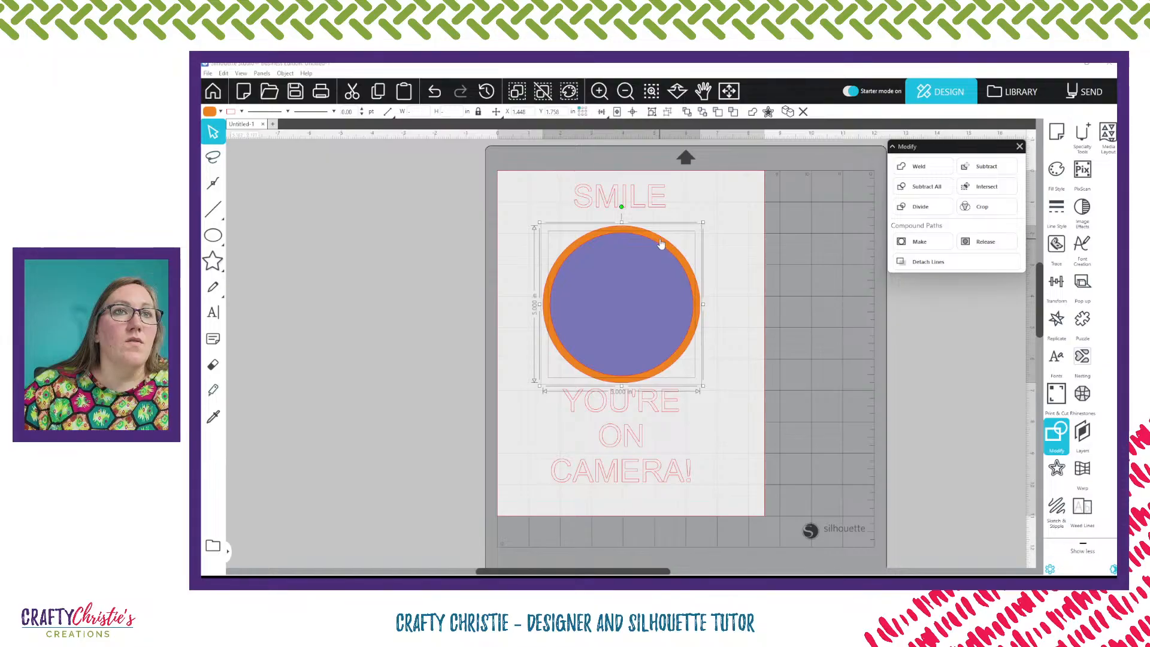
pyautogui.click(982, 166)
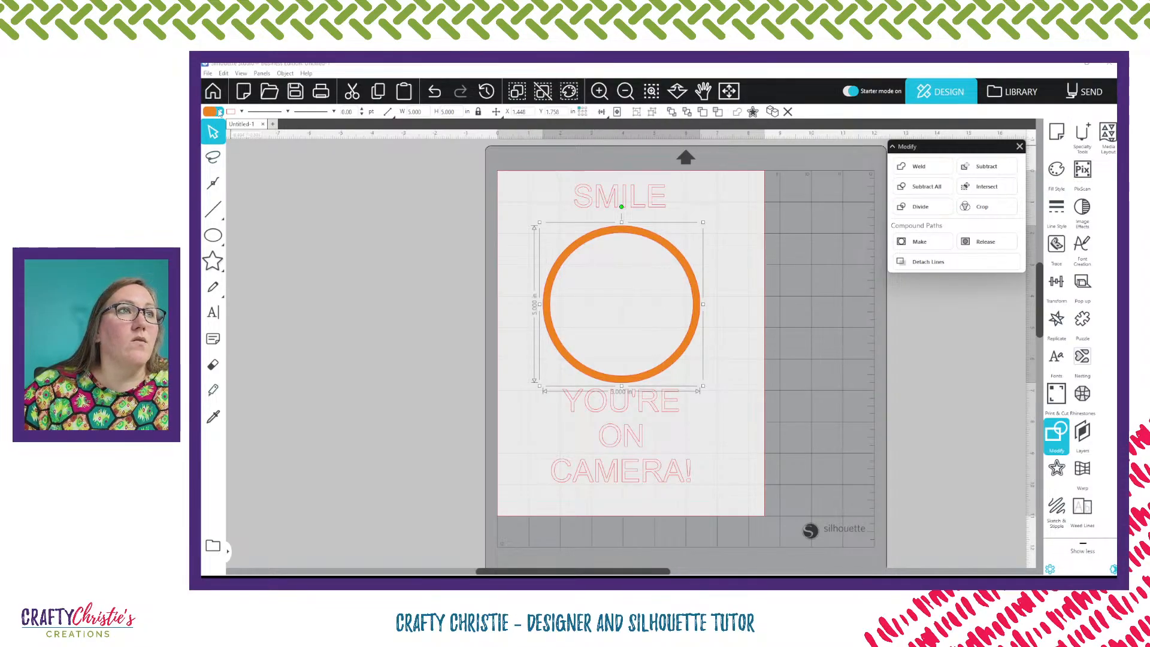
# Set the ring's fill colour to black and change its line colour
pyautogui.click(221, 111)
pyautogui.click(236, 125)
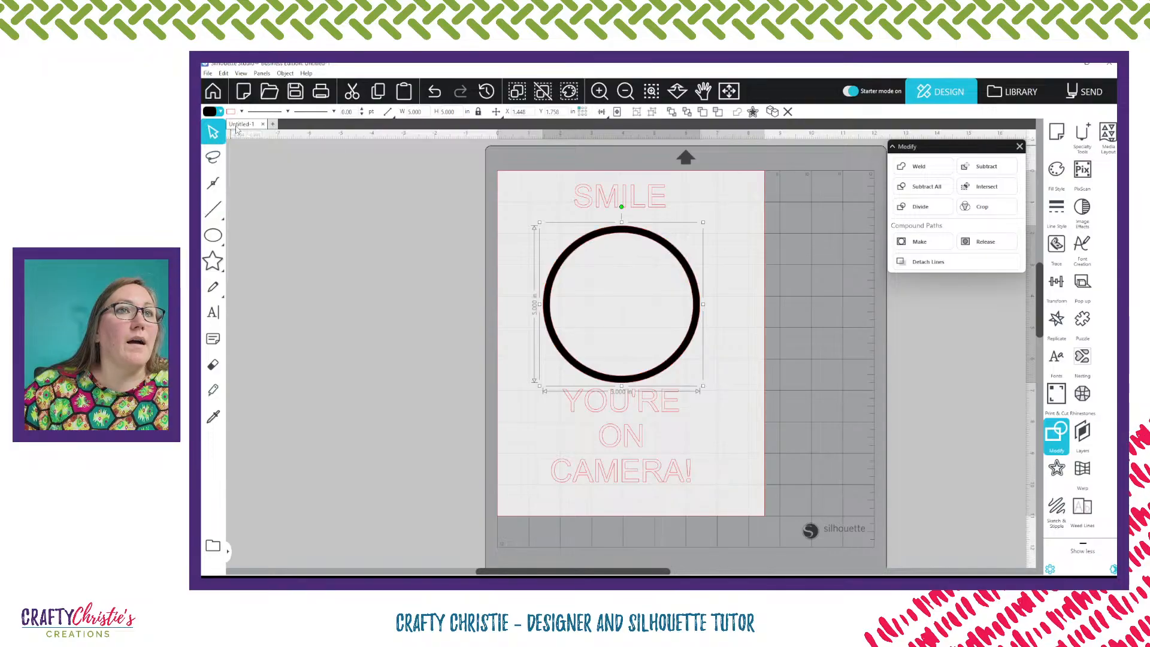
pyautogui.click(241, 112)
pyautogui.click(258, 124)
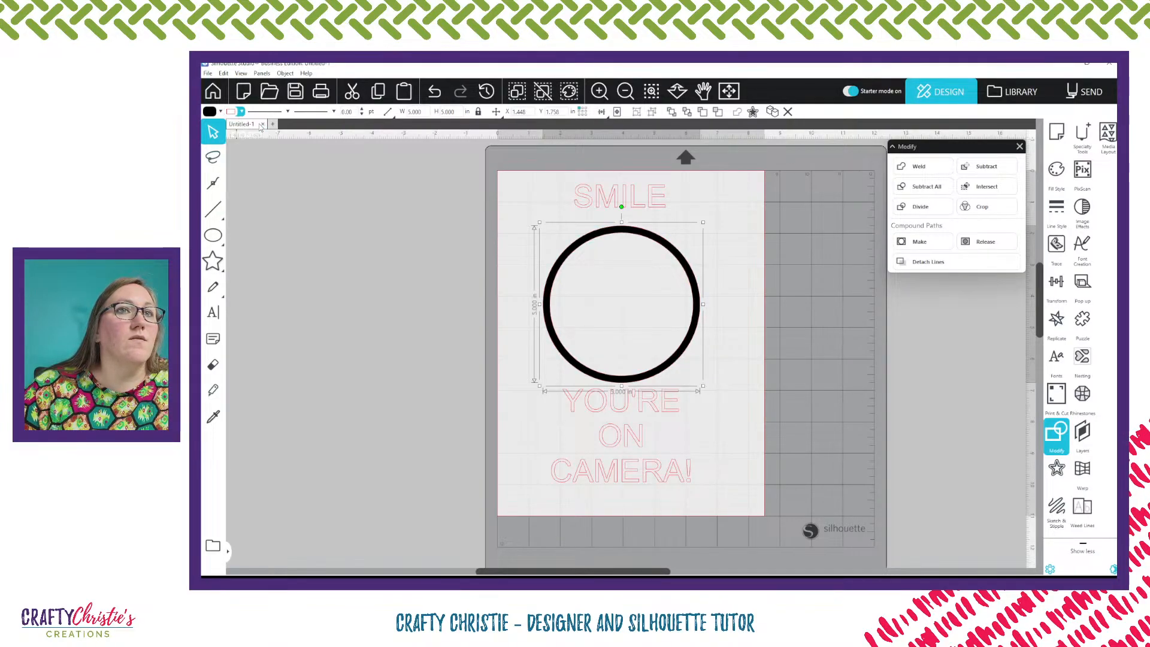
pyautogui.click(758, 266)
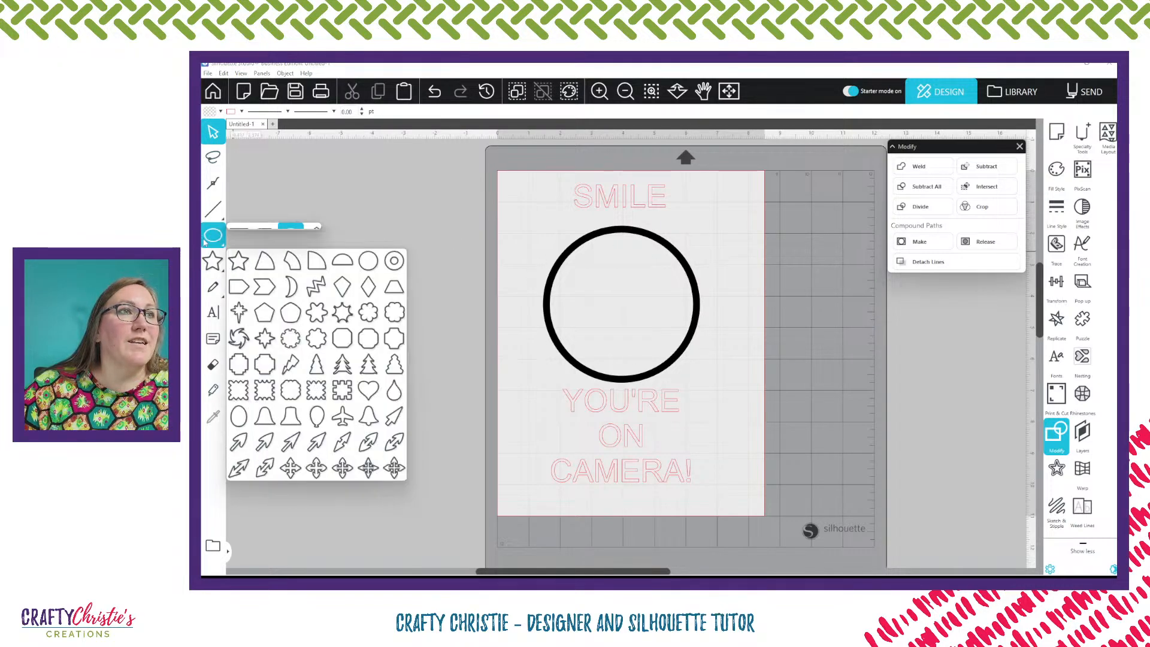
# Draw an oval eye about 0.29 × 0.87 in inside the ring and colour it black
pyautogui.click(289, 237)
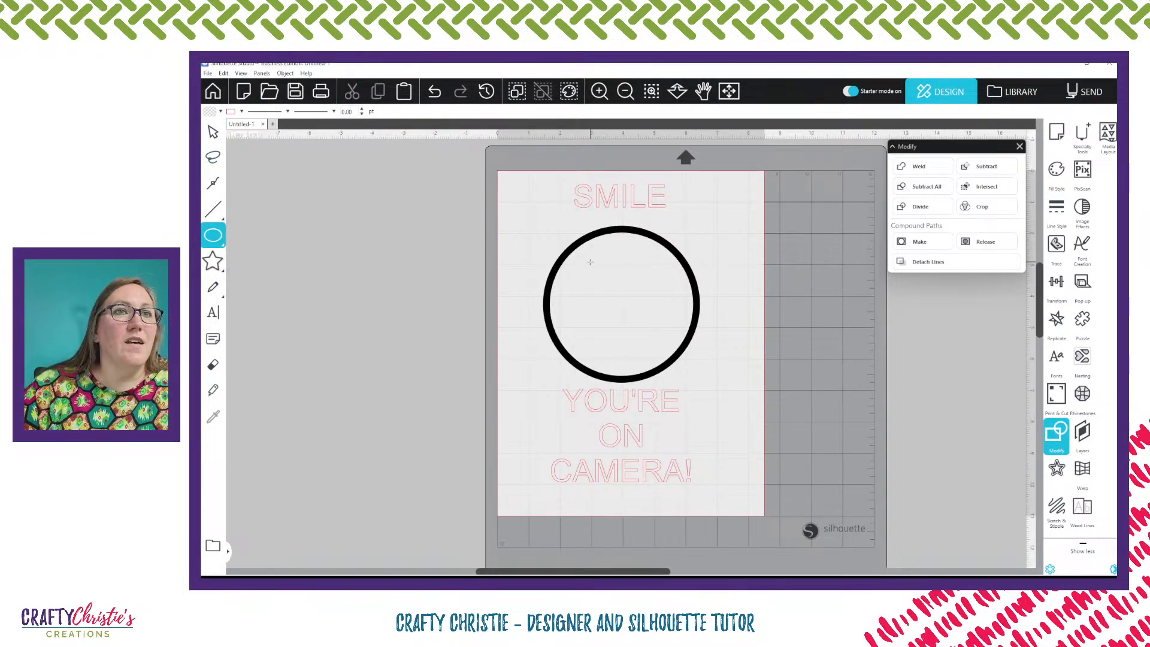
pyautogui.moveTo(589, 253); pyautogui.dragTo(600, 286)
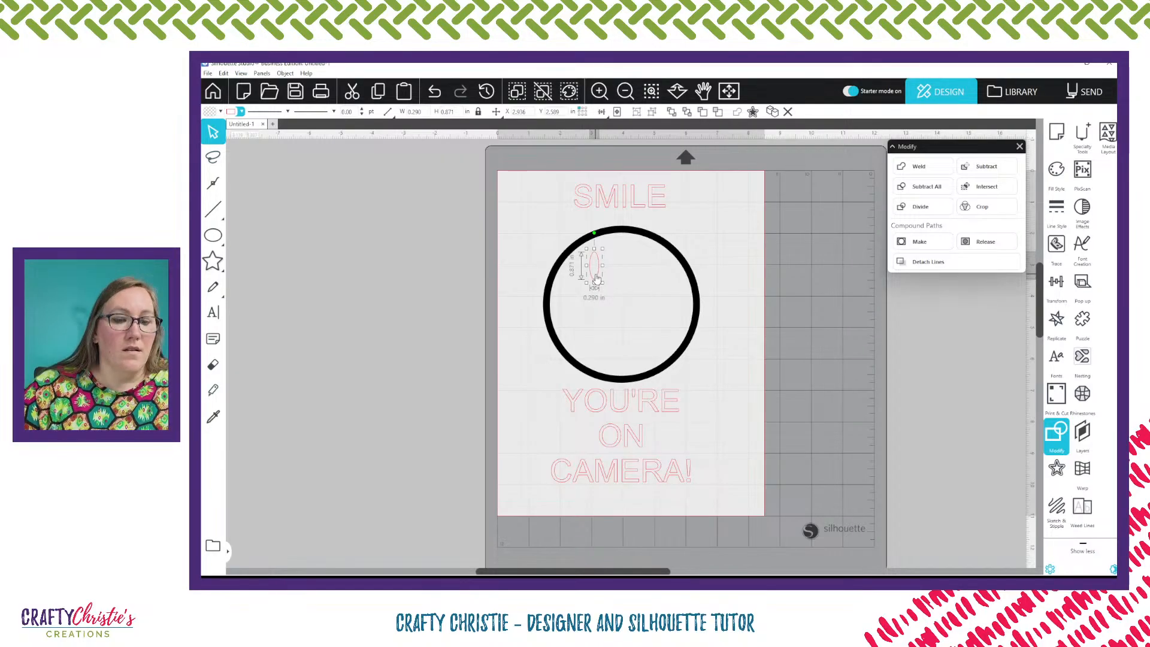
pyautogui.click(221, 111)
pyautogui.click(219, 125)
pyautogui.click(242, 112)
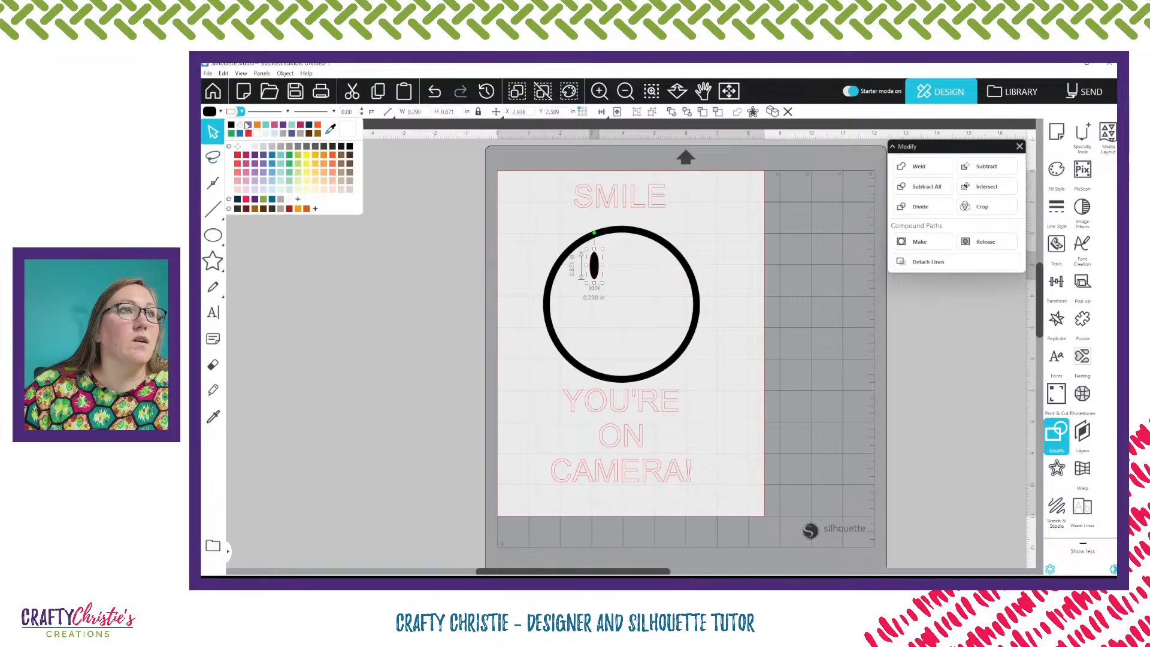
pyautogui.click(241, 126)
pyautogui.click(431, 284)
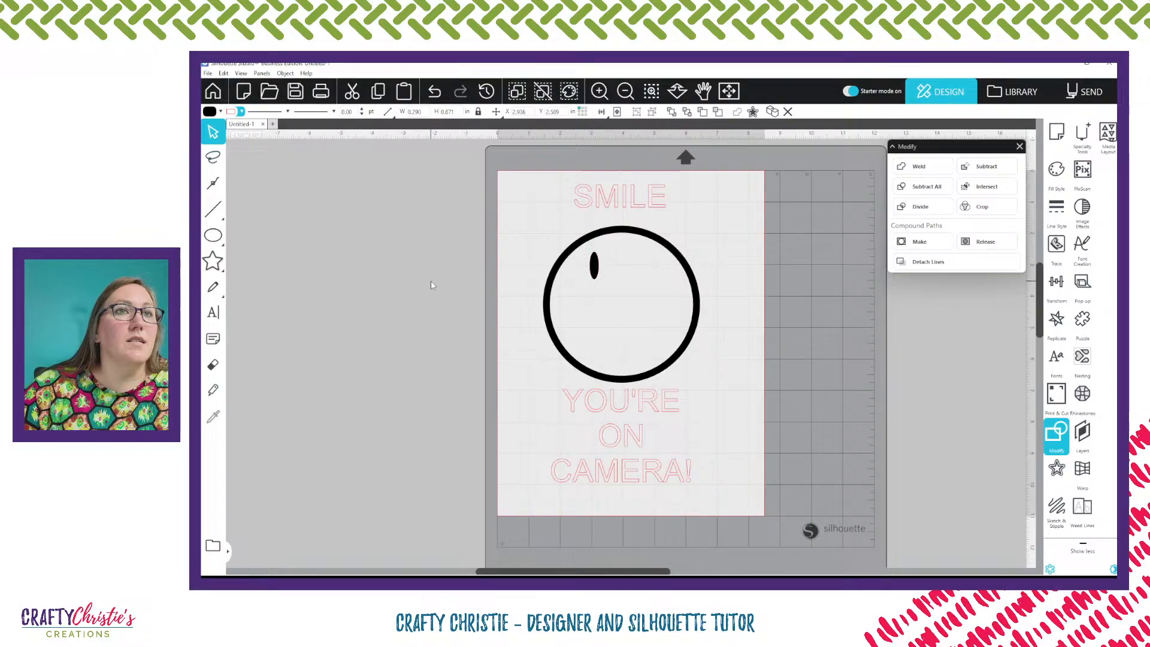
# Duplicate the eye to make a second eye on the right and add a small dot nose between them
pyautogui.click(592, 273)
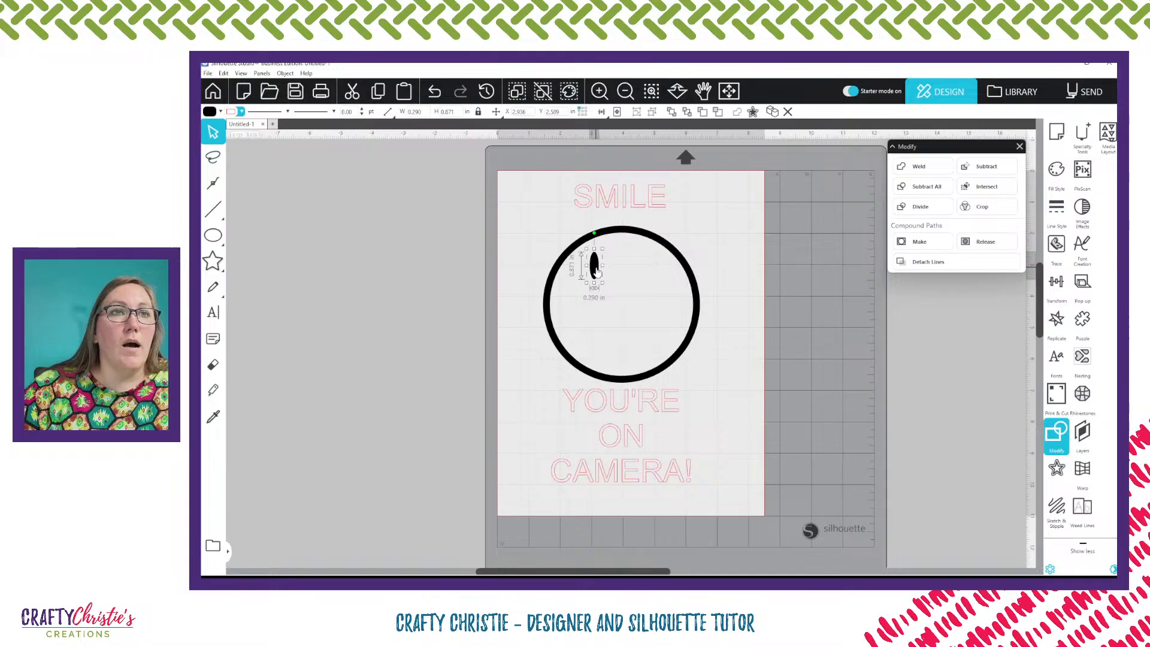
pyautogui.moveTo(595, 272); pyautogui.dragTo(645, 272)
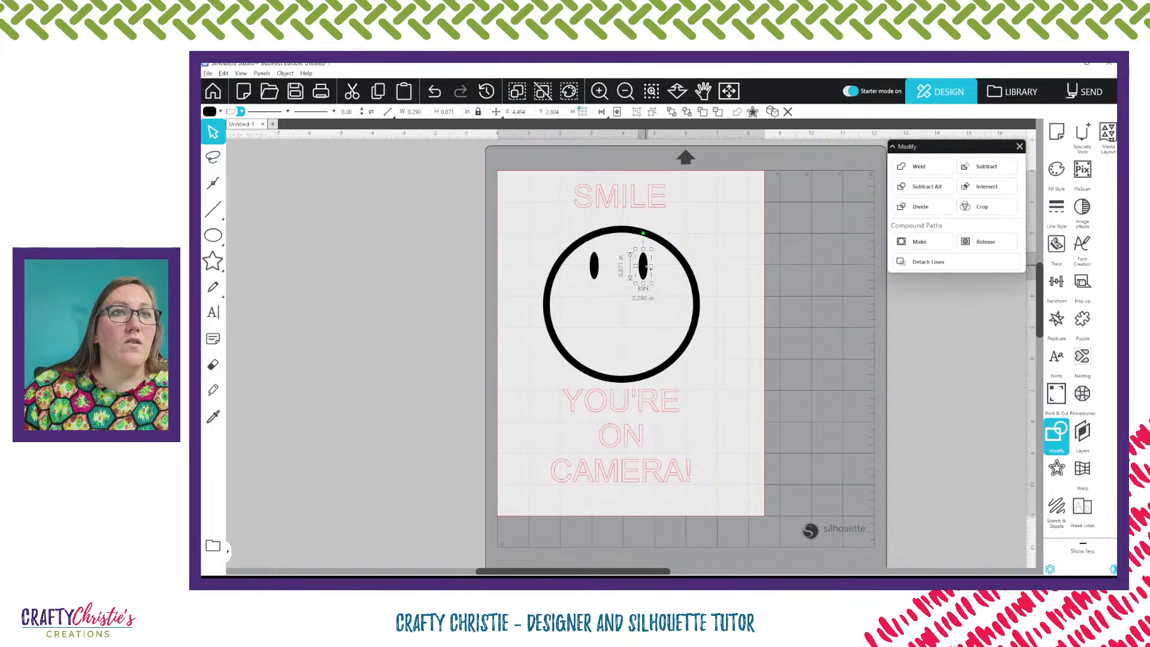
pyautogui.moveTo(650, 269); pyautogui.dragTo(621, 301)
pyautogui.moveTo(621, 306); pyautogui.dragTo(619, 295)
pyautogui.click(474, 310)
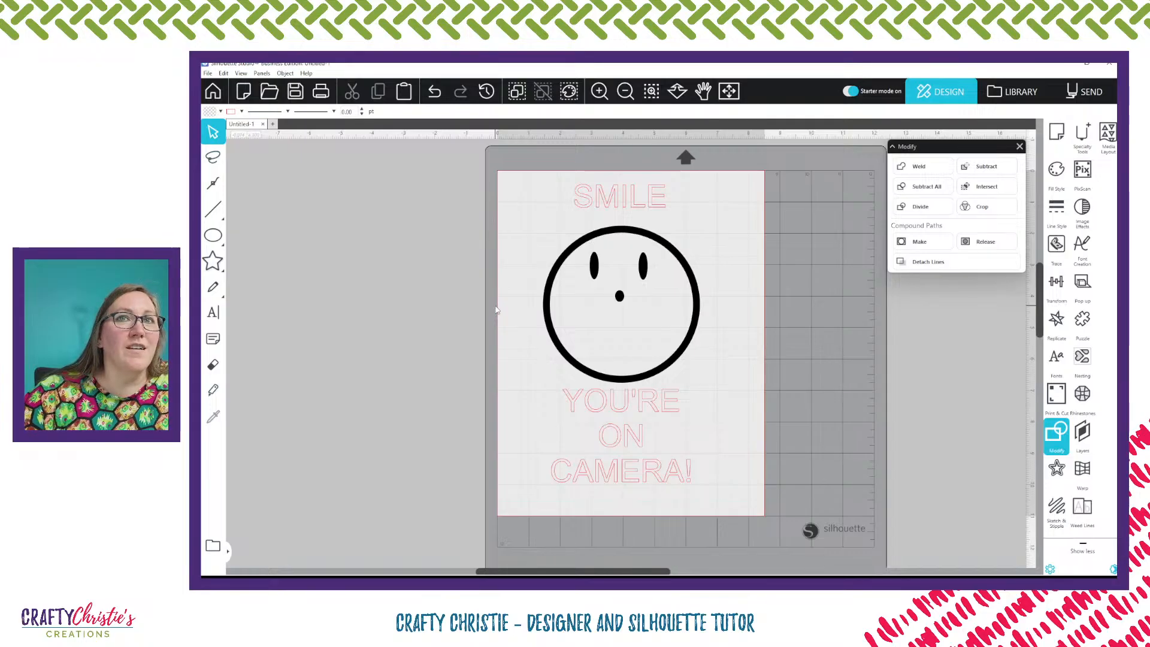
# Draw a semicircular arc with the Arc tool across the face and convert it to a path
pyautogui.click(213, 262)
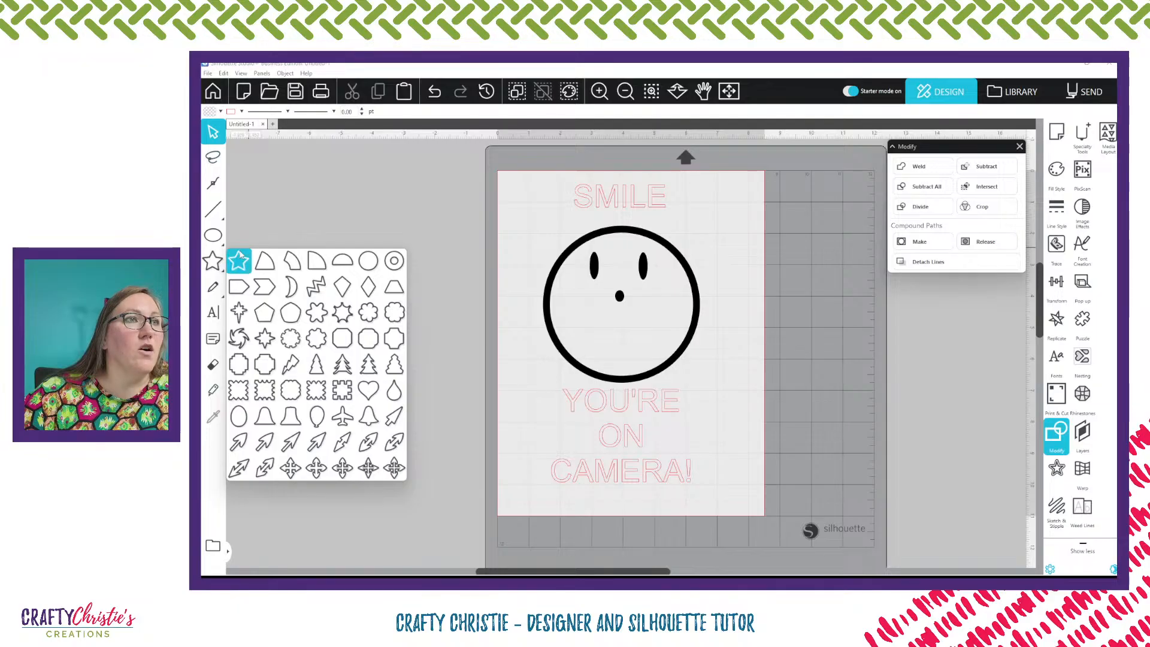
pyautogui.click(212, 237)
pyautogui.moveTo(215, 256)
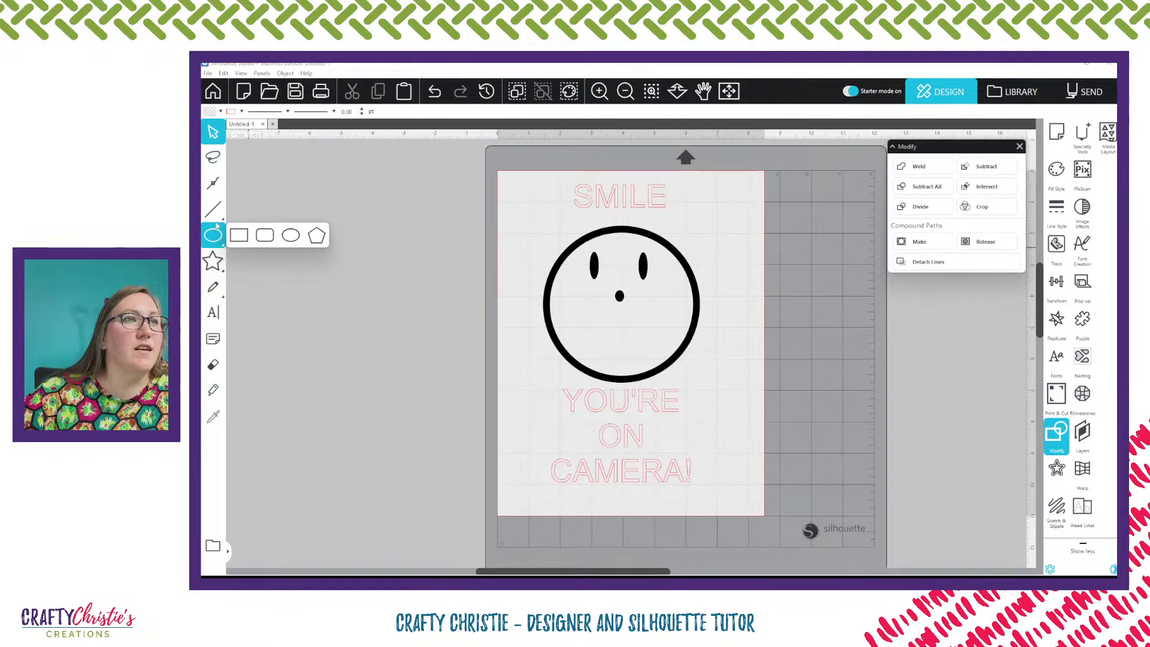
pyautogui.click(212, 182)
pyautogui.moveTo(215, 212)
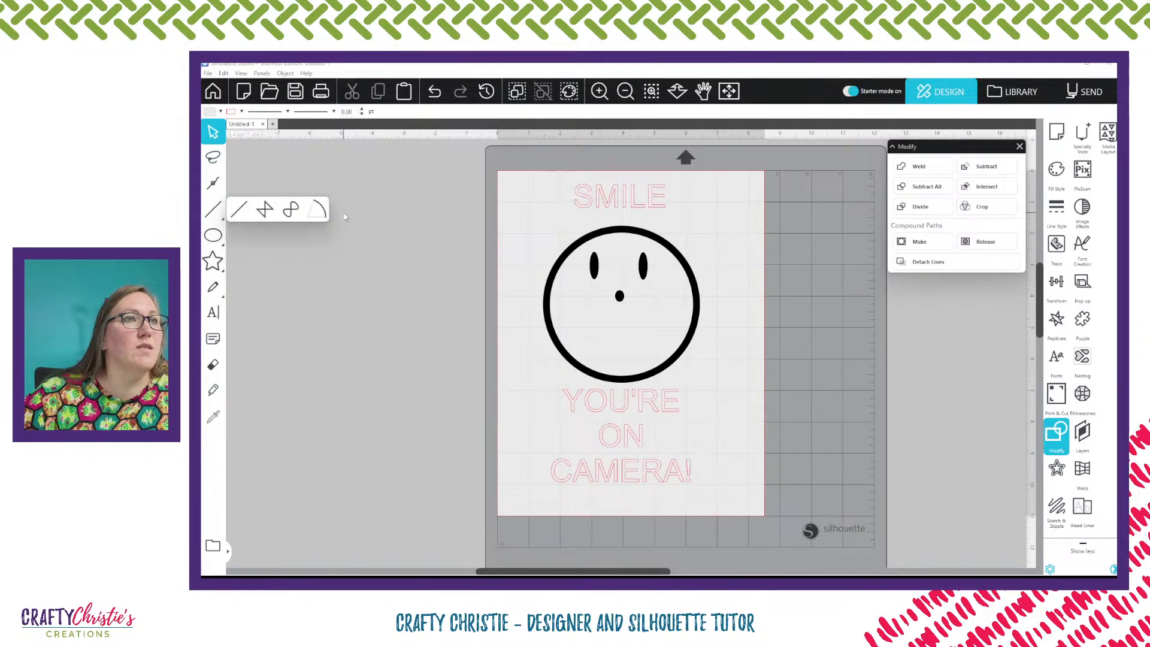
pyautogui.click(318, 211)
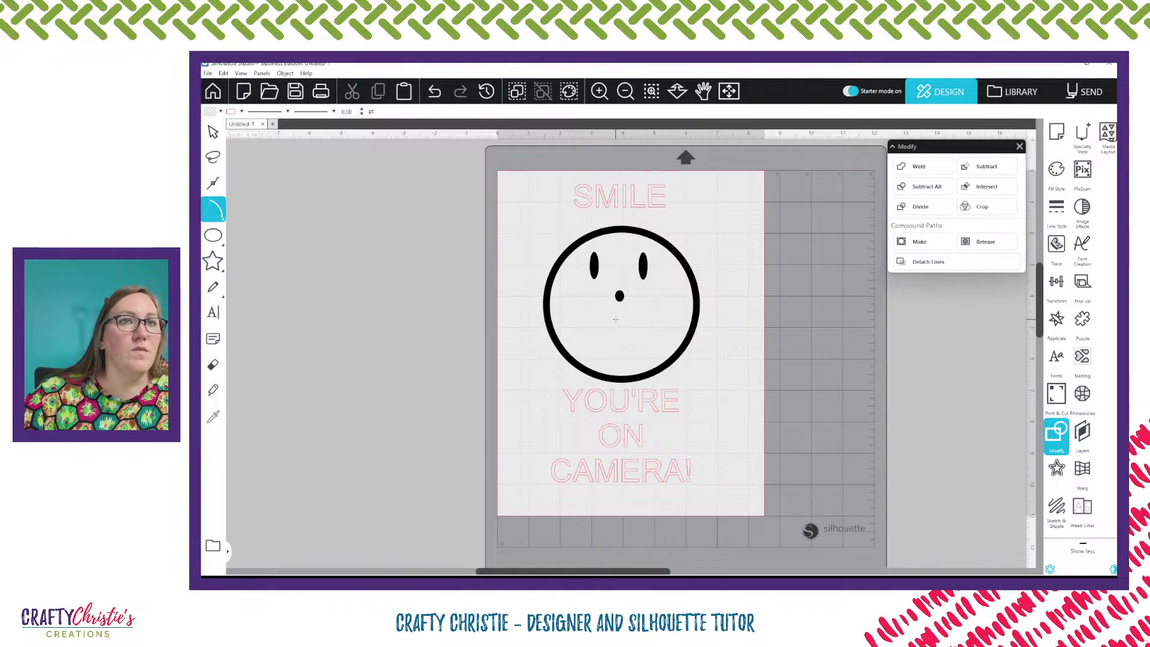
pyautogui.click(557, 298)
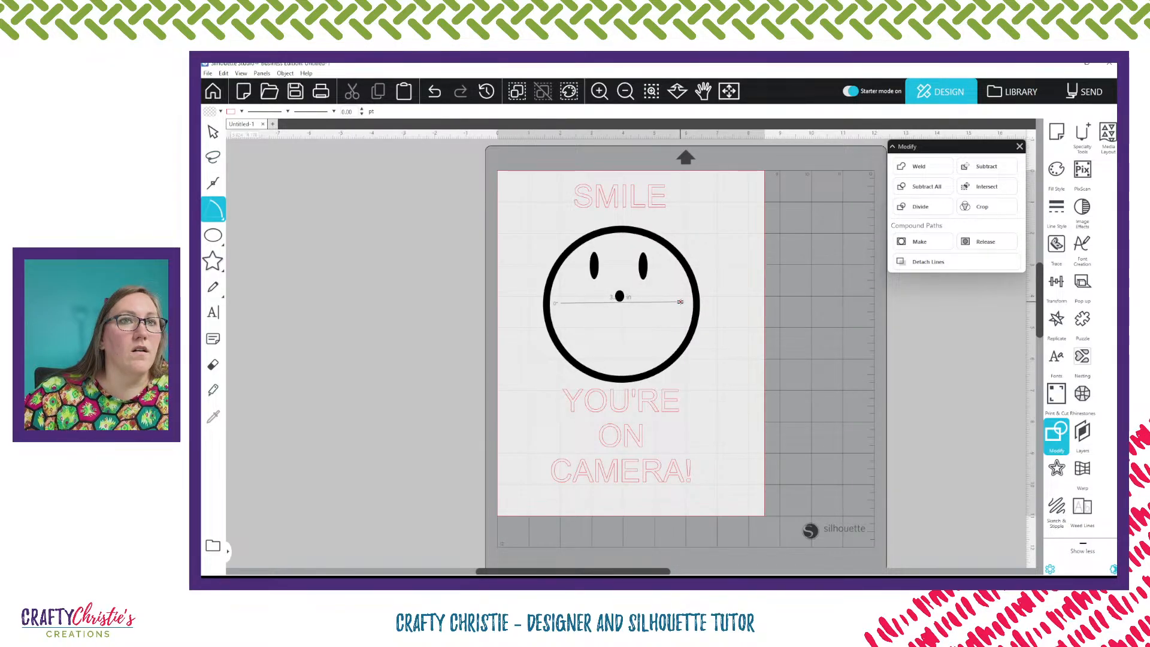
pyautogui.click(681, 303)
pyautogui.moveTo(681, 303); pyautogui.dragTo(515, 306)
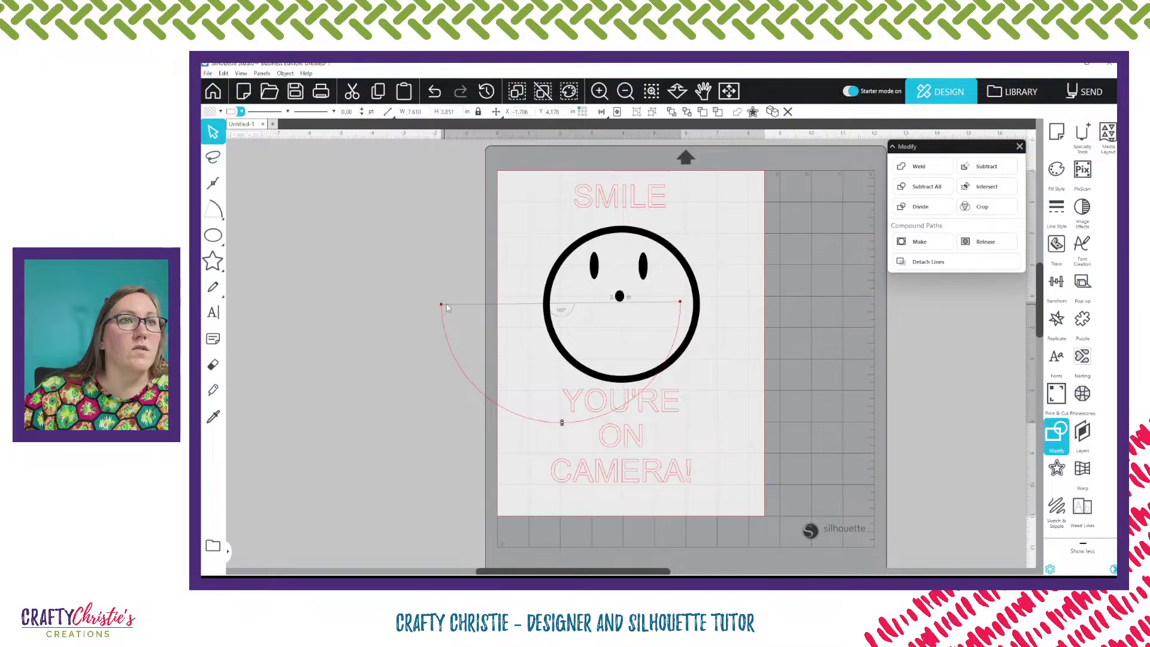
pyautogui.rightClick(477, 306)
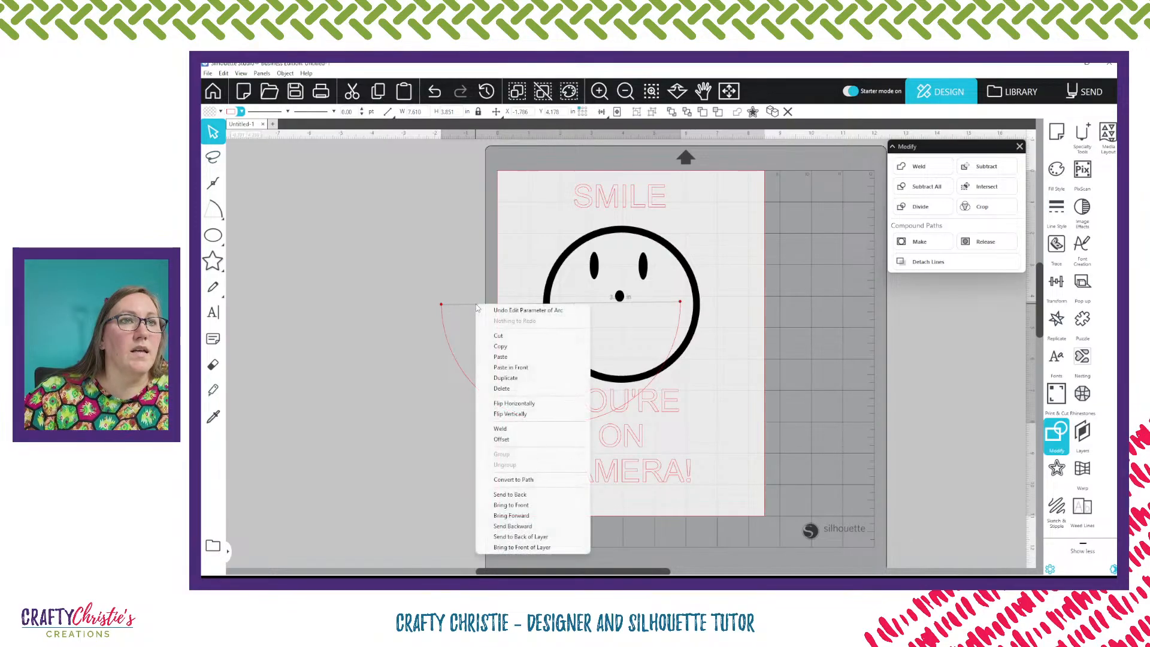
pyautogui.click(533, 479)
# Resize the arc to about 2.92 × 1.48 in and place it below the nose as the mouth
pyautogui.moveTo(554, 425); pyautogui.dragTo(412, 367)
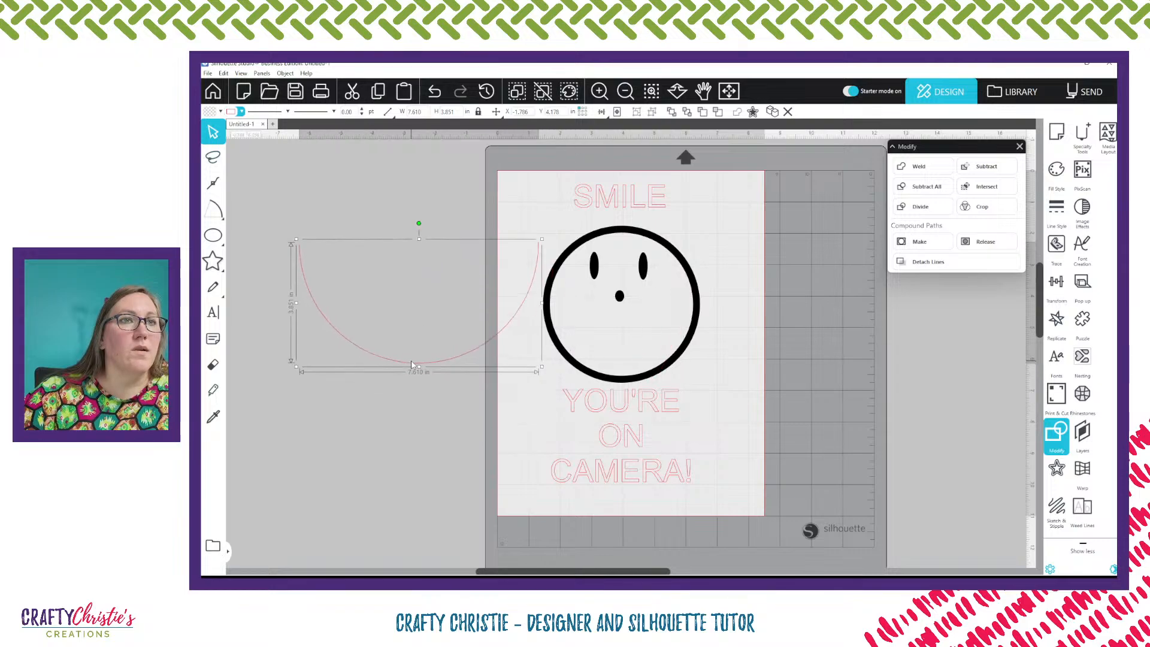
pyautogui.moveTo(297, 246); pyautogui.dragTo(444, 315)
pyautogui.moveTo(503, 367); pyautogui.dragTo(630, 349)
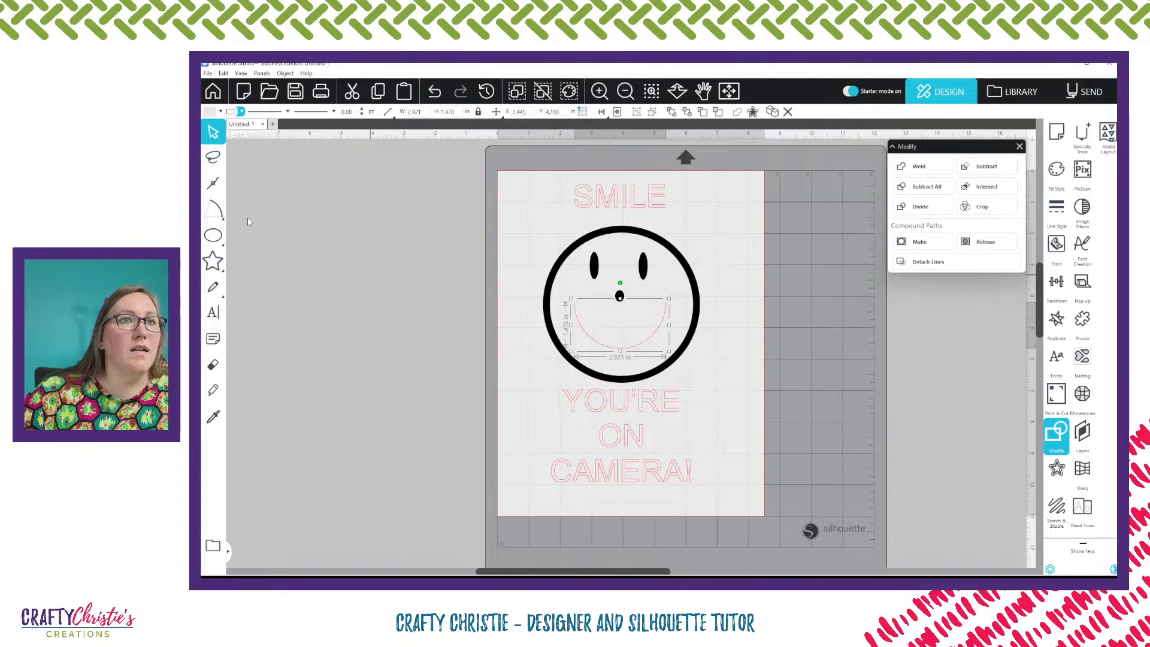
# Give the mouth a black line colour and no fill
pyautogui.click(221, 112)
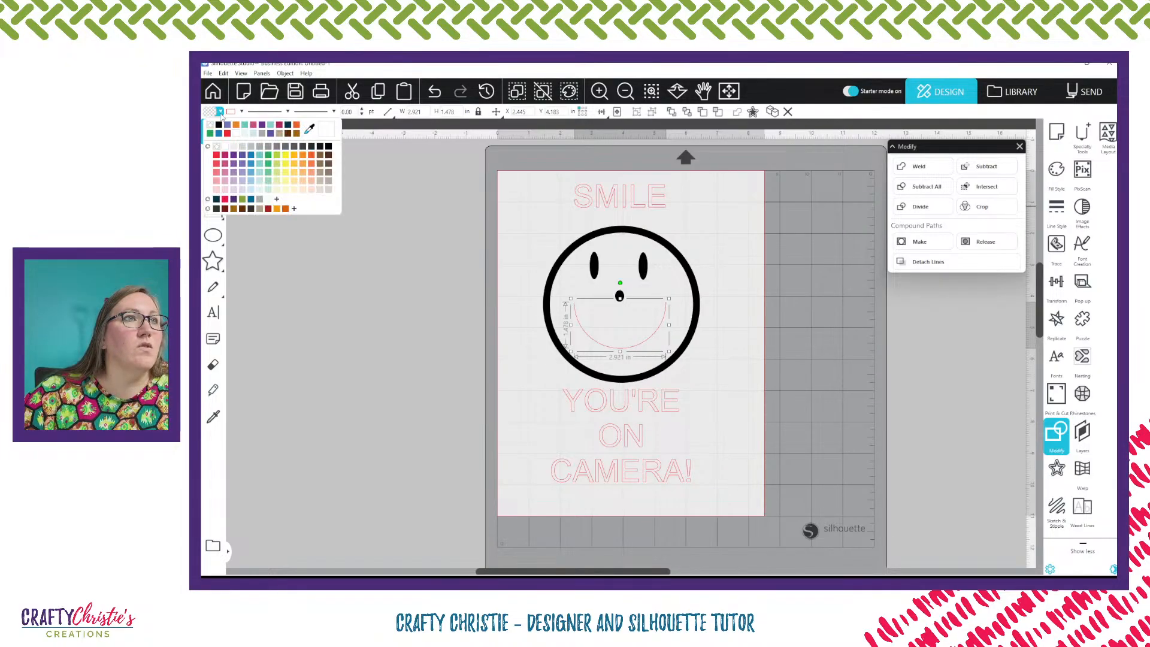
pyautogui.click(219, 125)
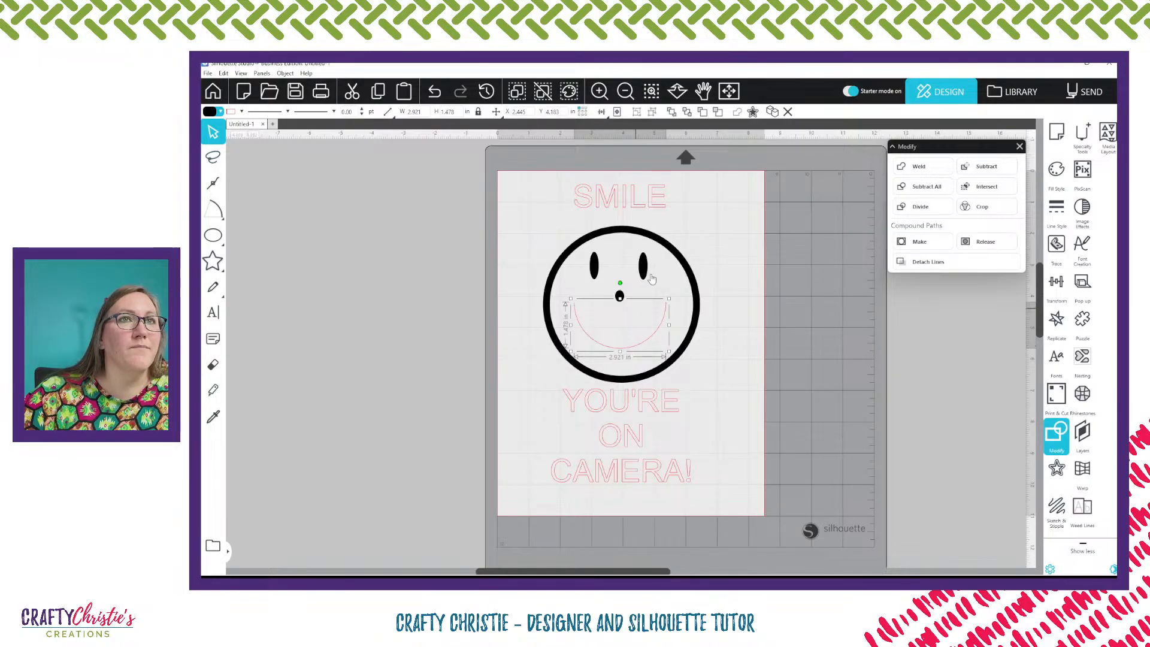
pyautogui.click(651, 91)
pyautogui.click(589, 340)
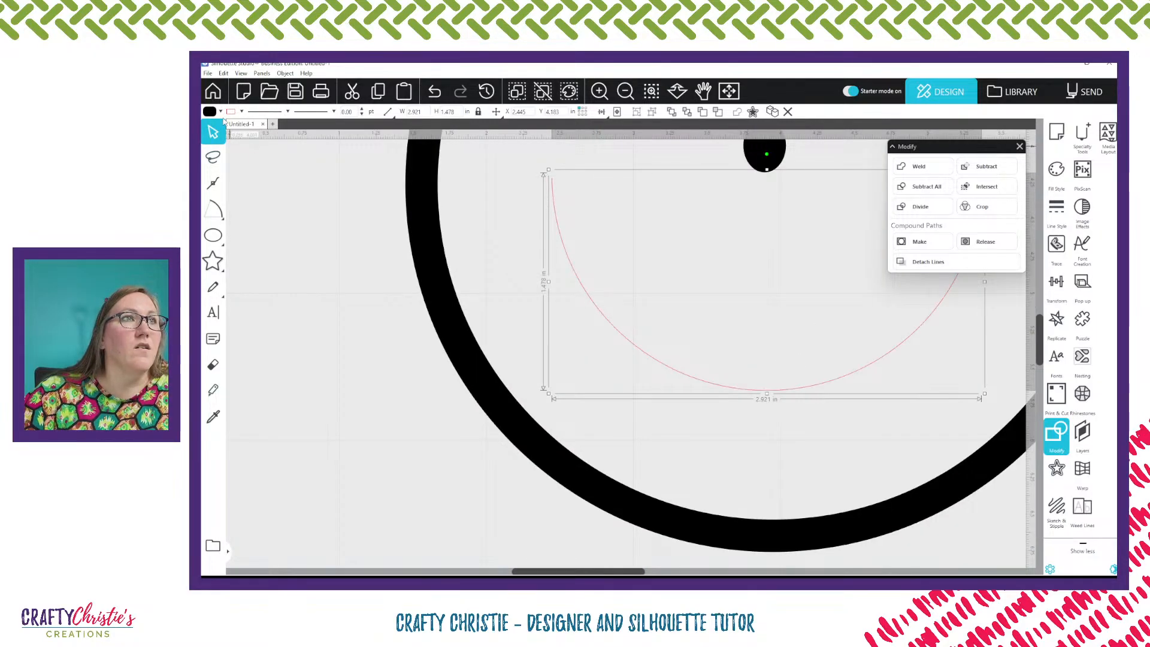
pyautogui.click(241, 111)
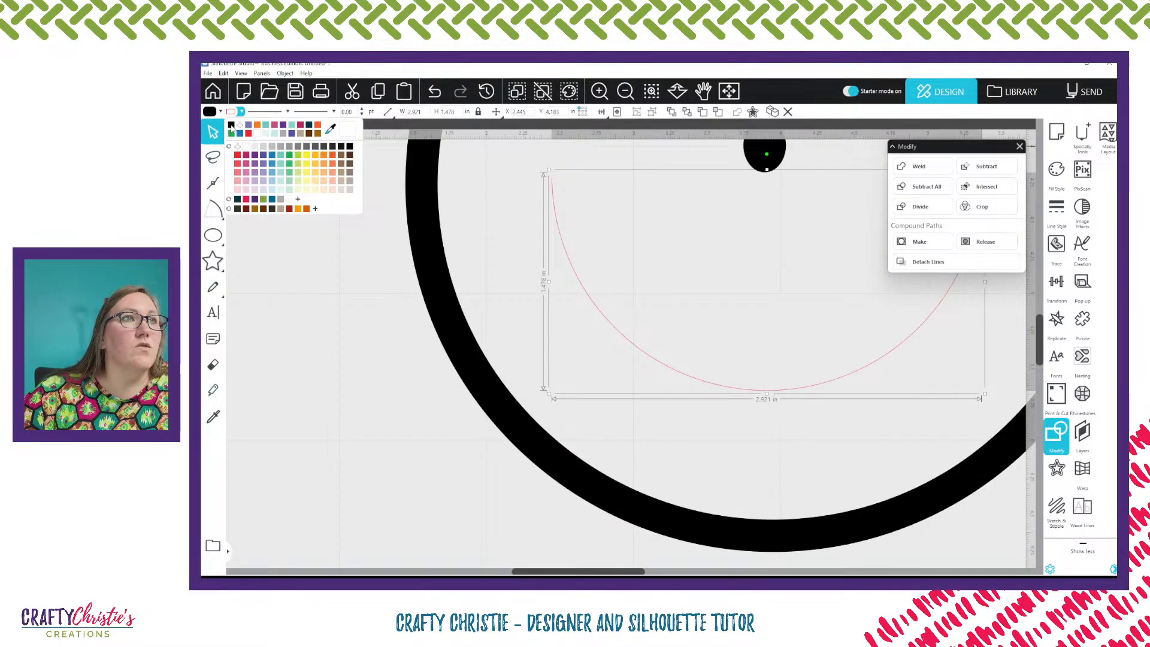
pyautogui.click(230, 125)
pyautogui.click(221, 112)
pyautogui.click(219, 125)
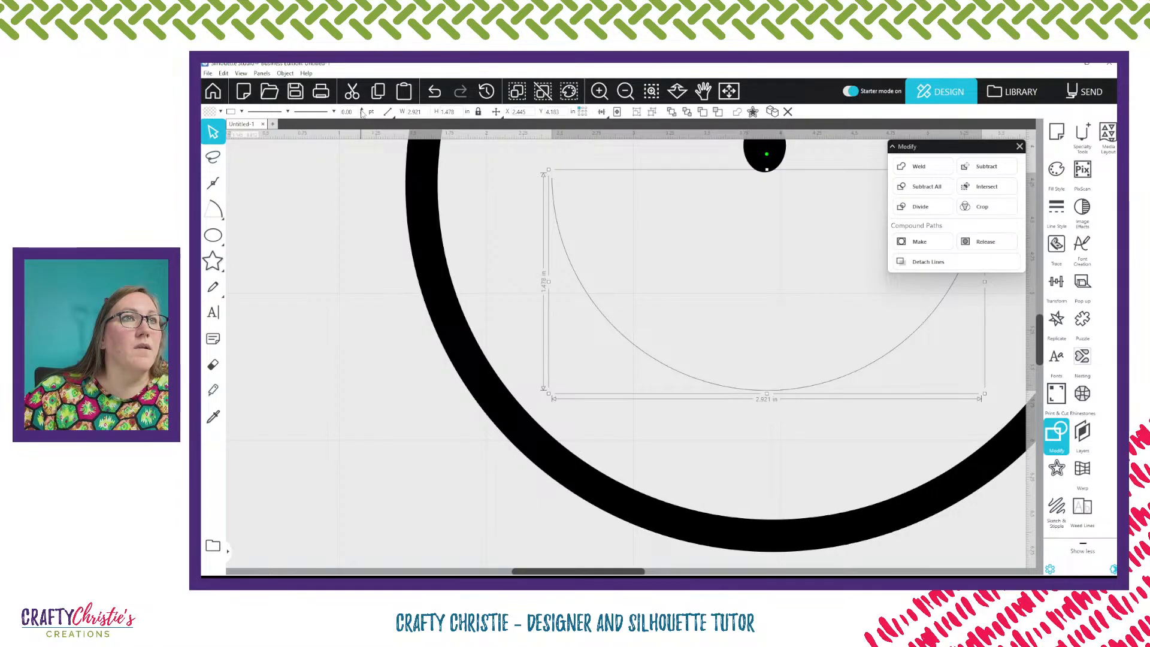
# Increase the mouth's line weight to 15.75 pt
pyautogui.click(362, 110)
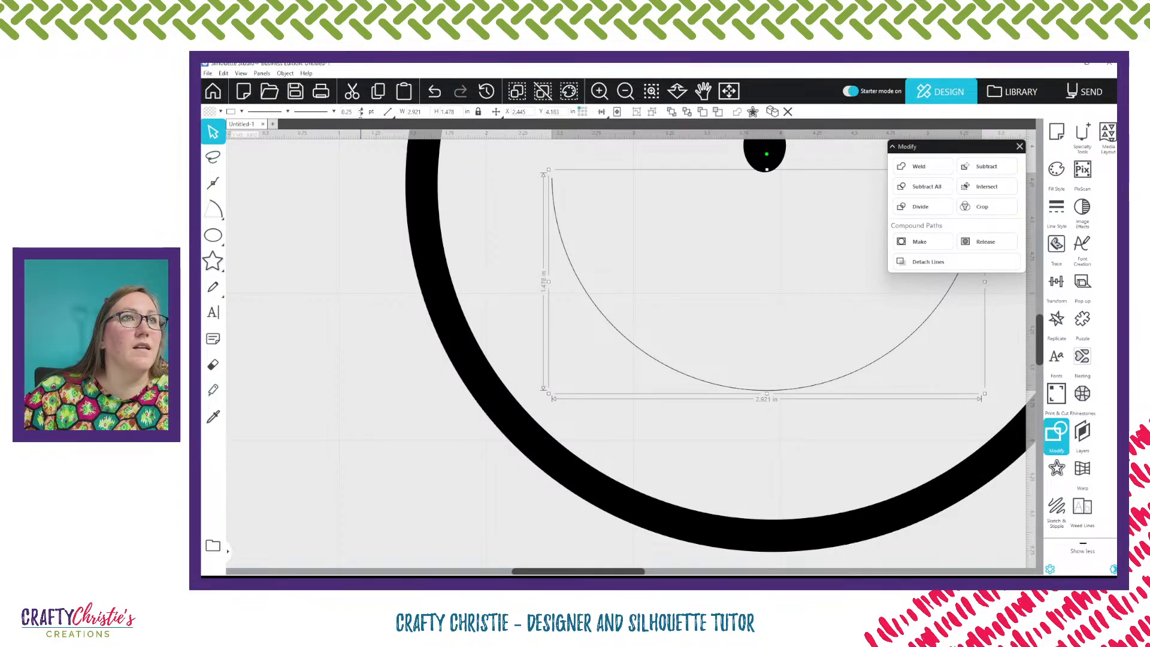
pyautogui.click(362, 109)
pyautogui.click(361, 109)
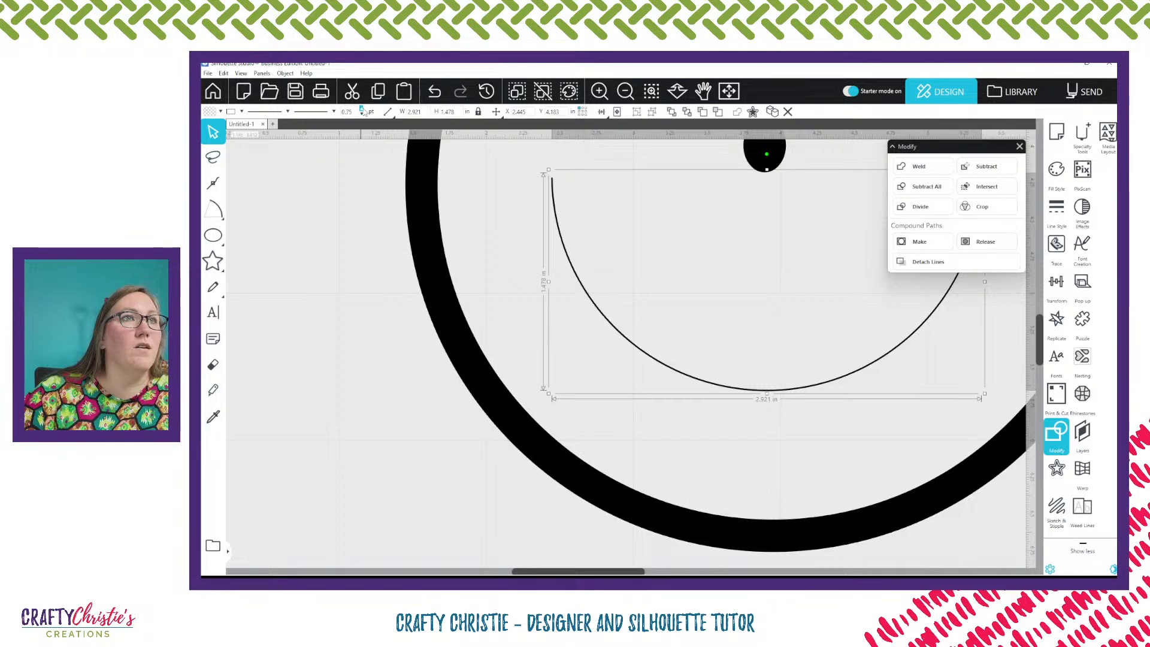
pyautogui.click(361, 109)
pyautogui.click(361, 109)
pyautogui.click(362, 110)
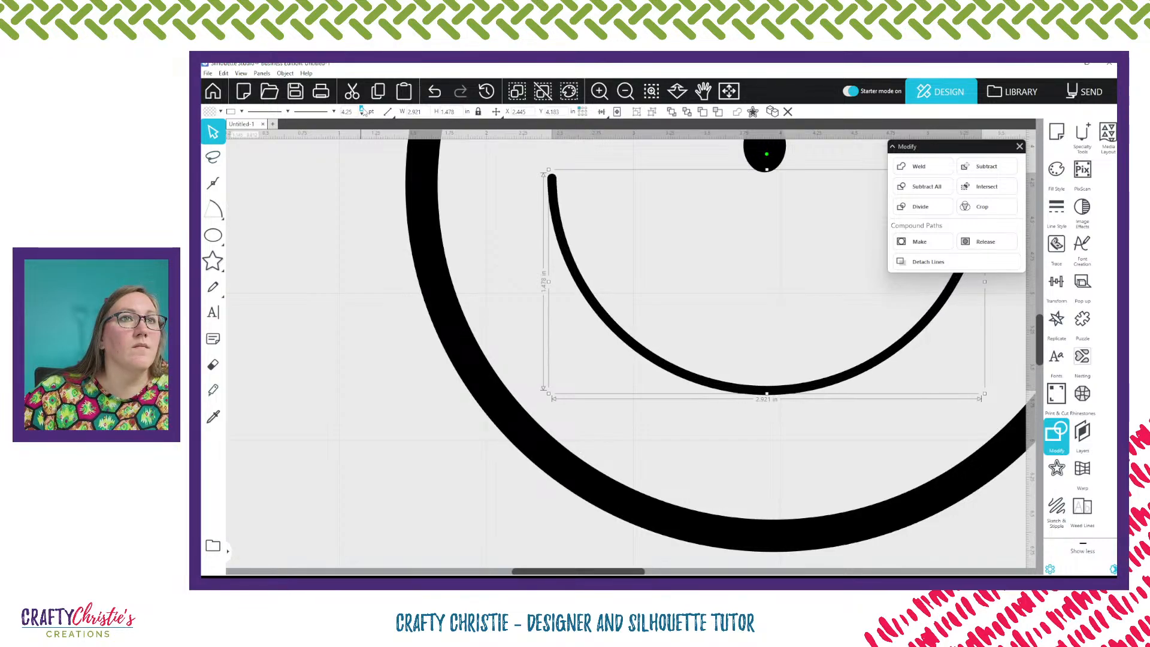
pyautogui.click(361, 110)
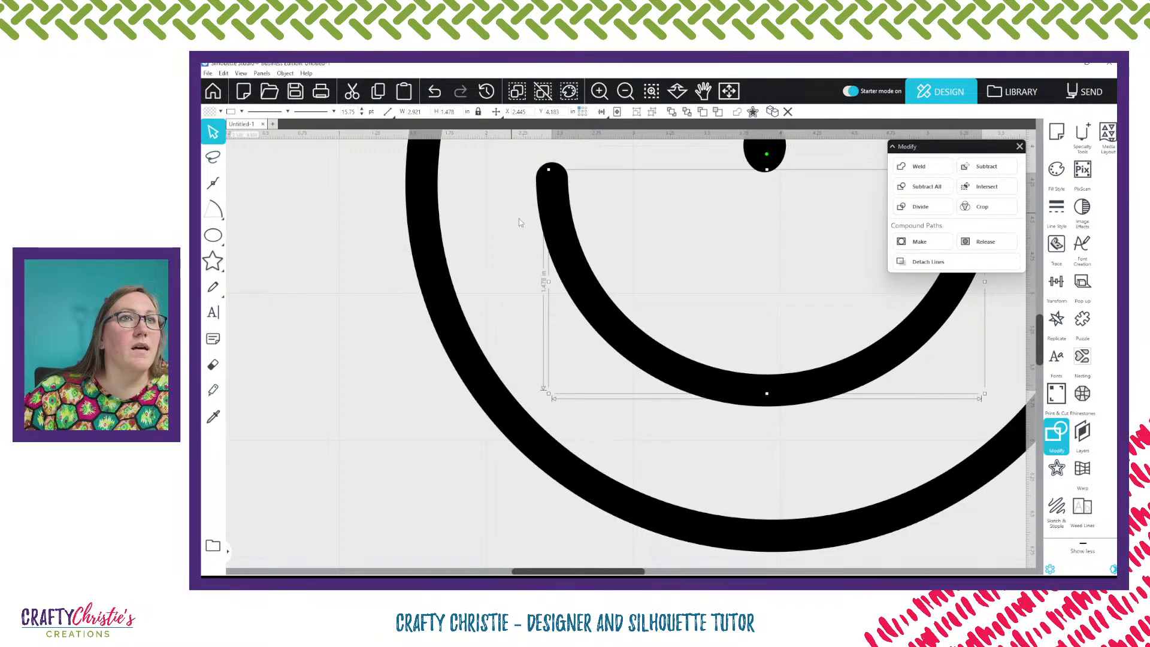
# Change the mouth's line colour to red and reposition it under the nose
pyautogui.moveTo(596, 276); pyautogui.dragTo(477, 327)
pyautogui.click(242, 111)
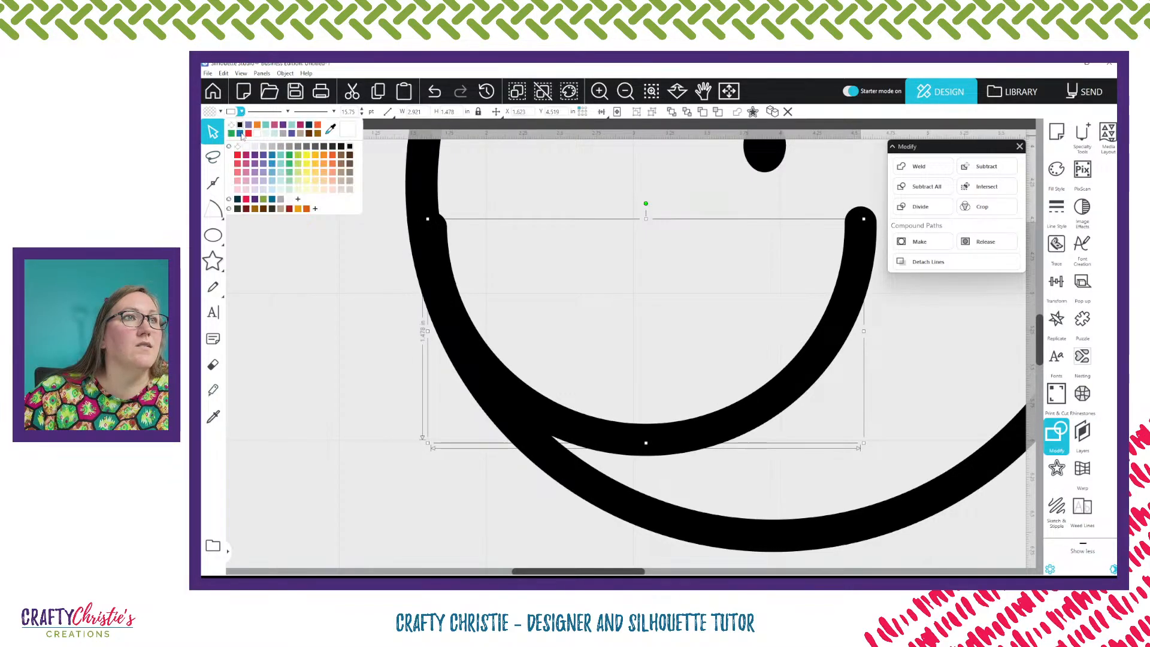
pyautogui.click(248, 137)
pyautogui.moveTo(449, 307); pyautogui.dragTo(609, 291)
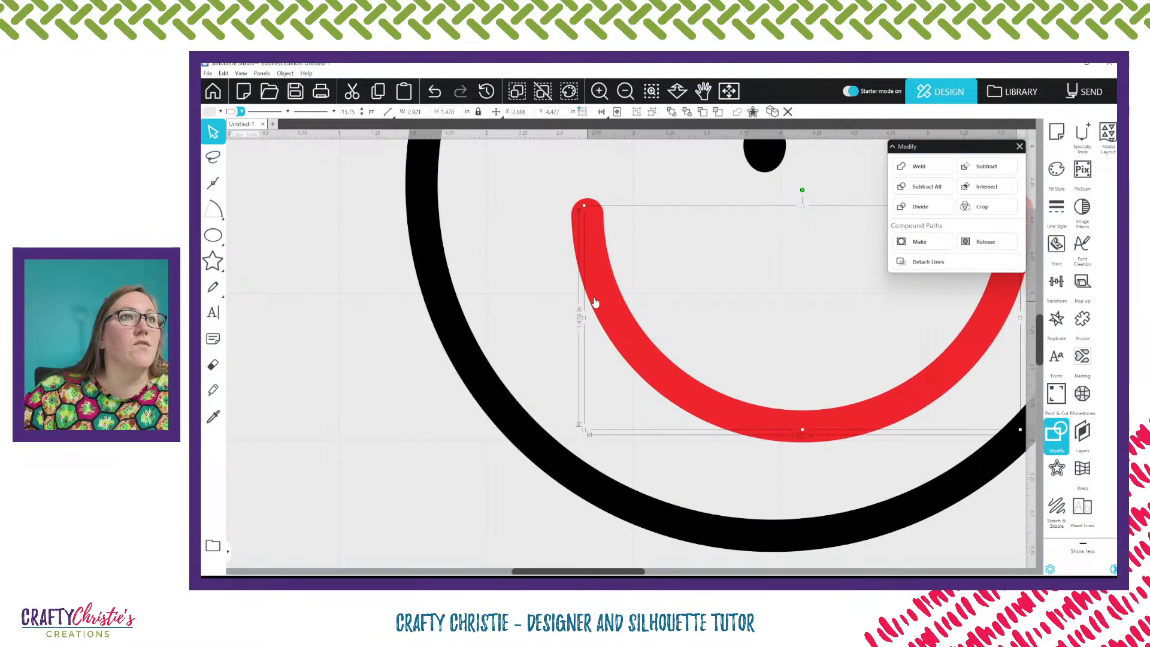
pyautogui.click(1019, 146)
pyautogui.press('i')
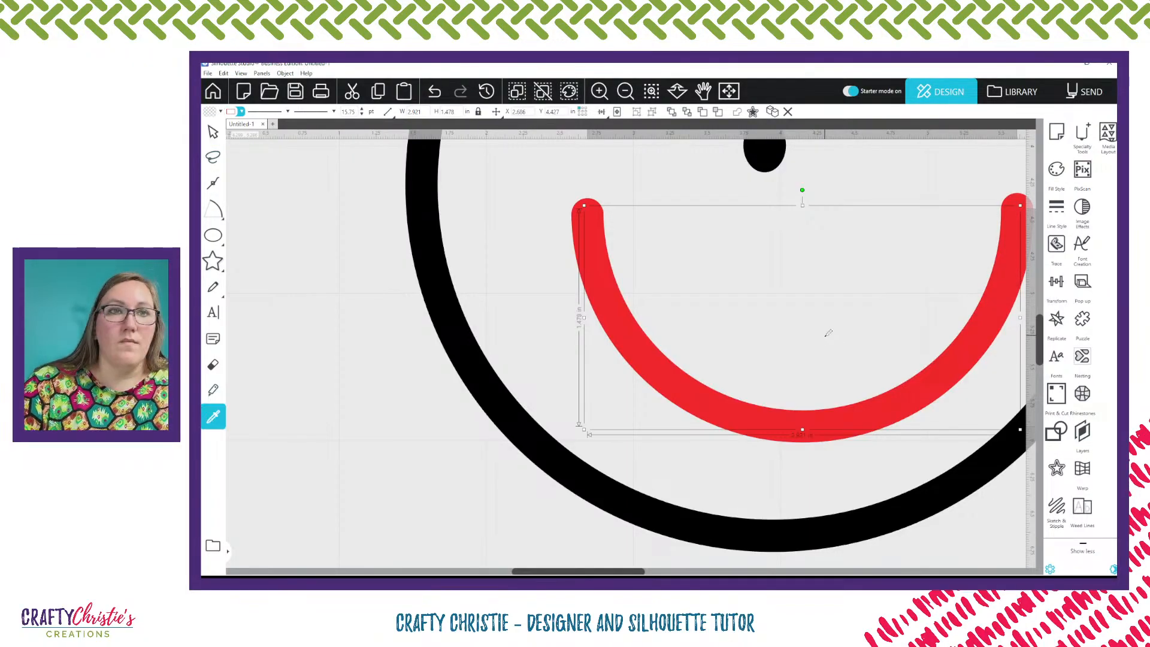
pyautogui.press('v')
pyautogui.press('i')
pyautogui.scroll(-3, 828, 333)
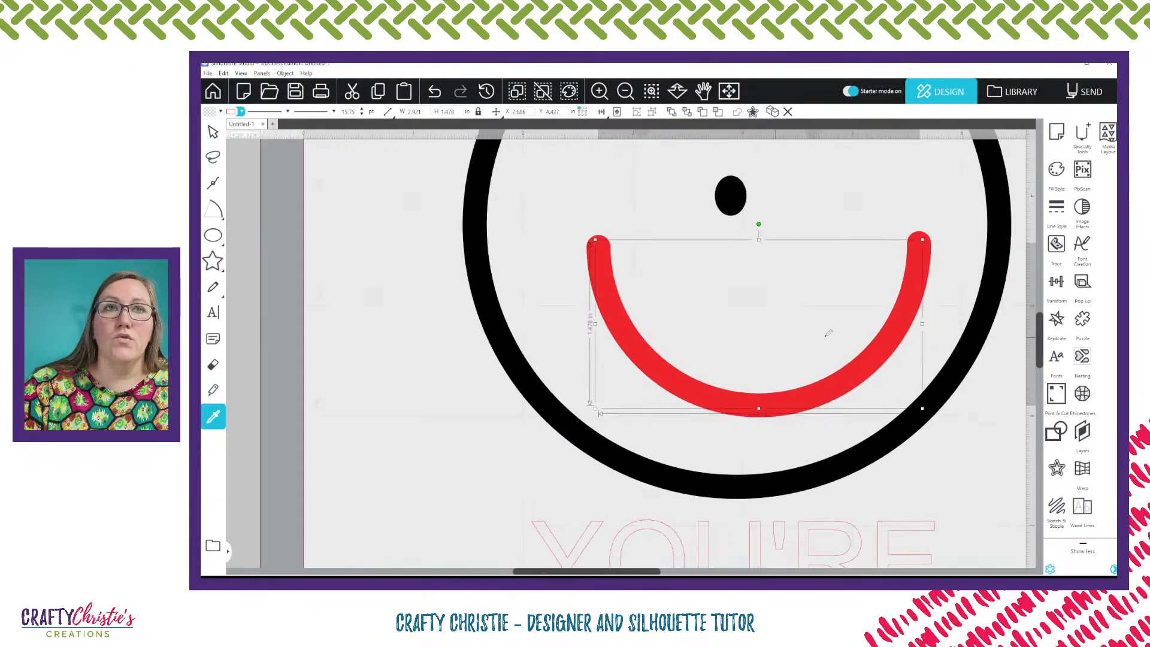
pyautogui.scroll(-2, 828, 333)
pyautogui.press('v')
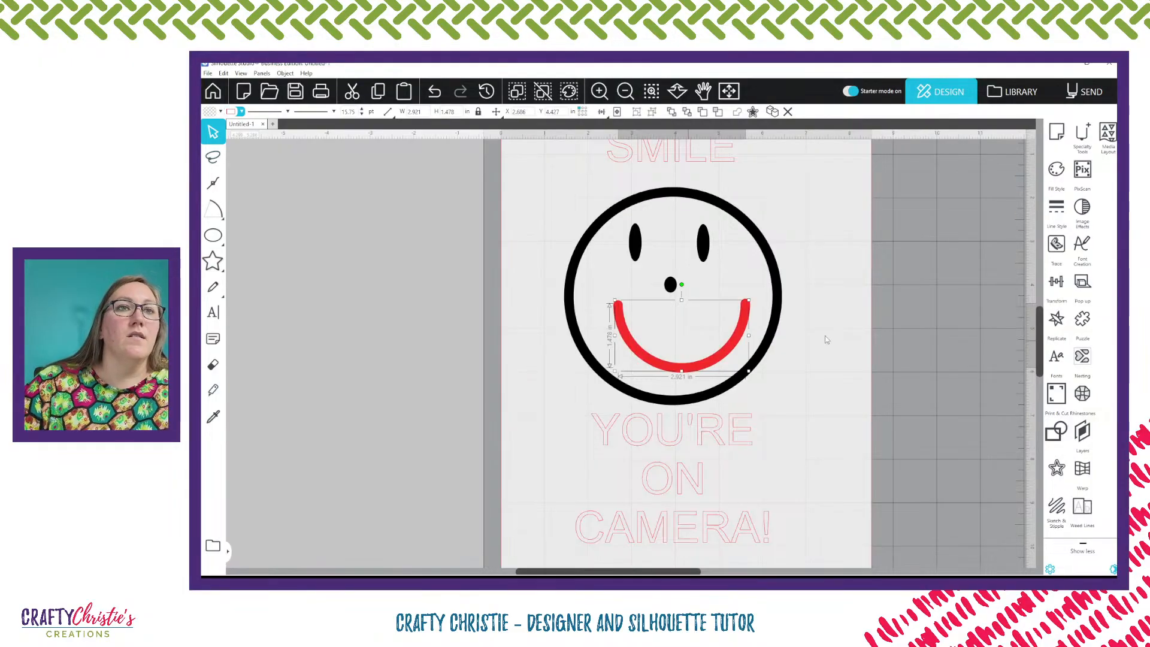
pyautogui.click(803, 361)
pyautogui.moveTo(728, 357); pyautogui.dragTo(719, 350)
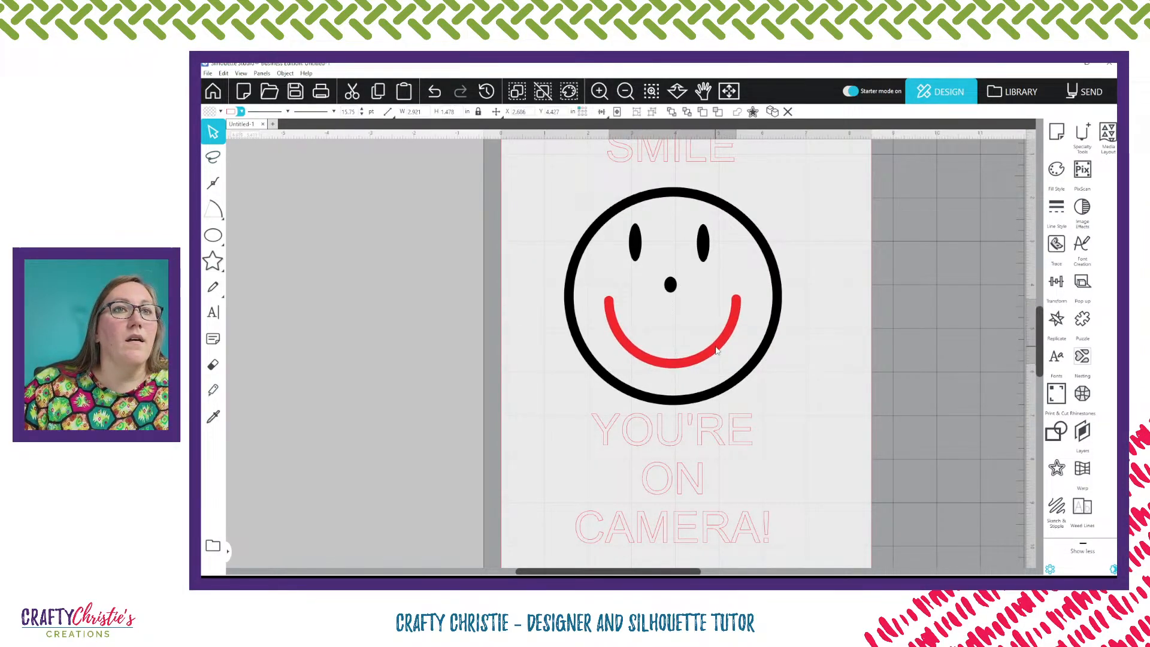
# Move the dot nose off the face and delete it
pyautogui.click(674, 292)
pyautogui.moveTo(674, 290); pyautogui.dragTo(362, 267)
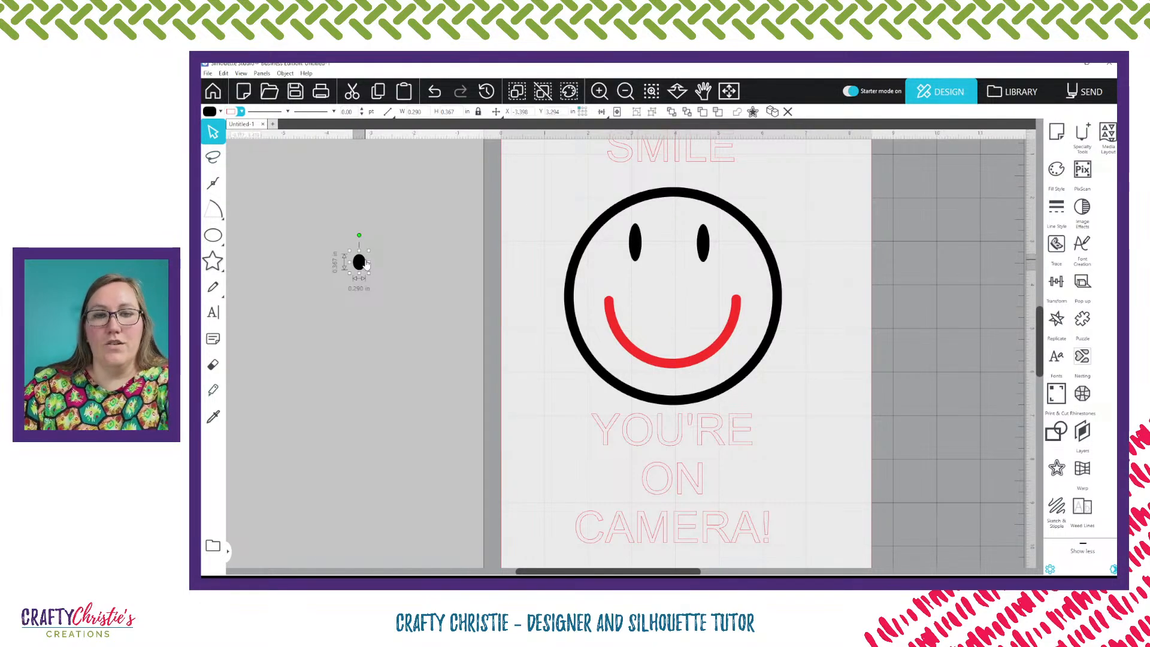
pyautogui.press('Delete')
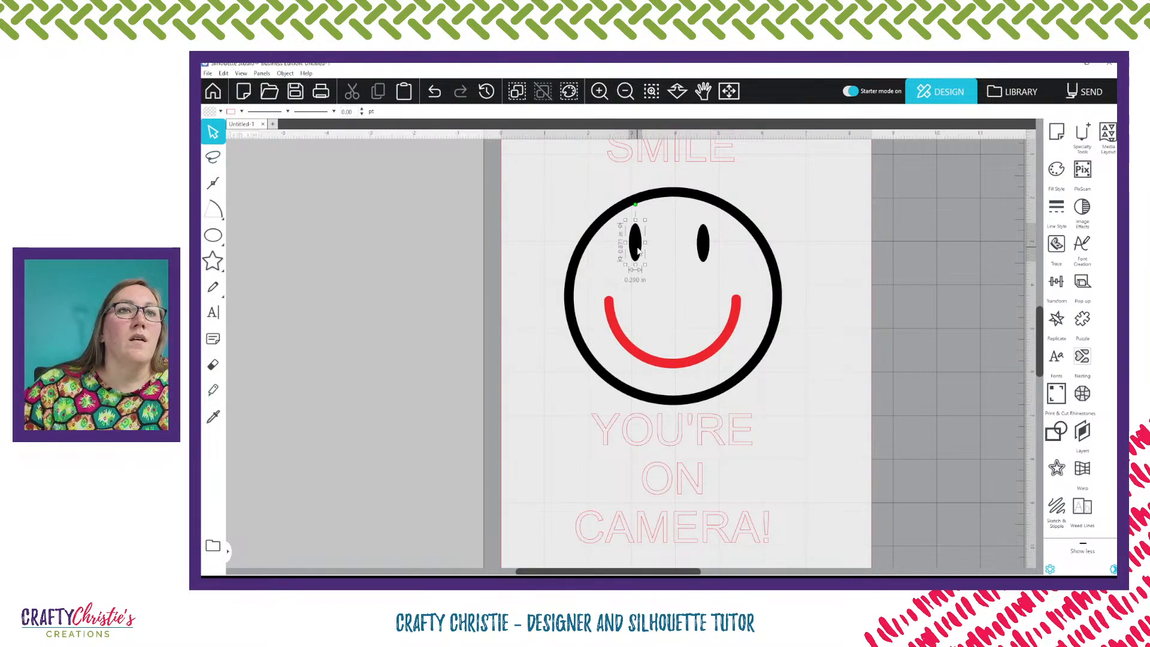
# Select the right eye and delete it
pyautogui.click(646, 245)
pyautogui.moveTo(648, 245); pyautogui.dragTo(651, 244)
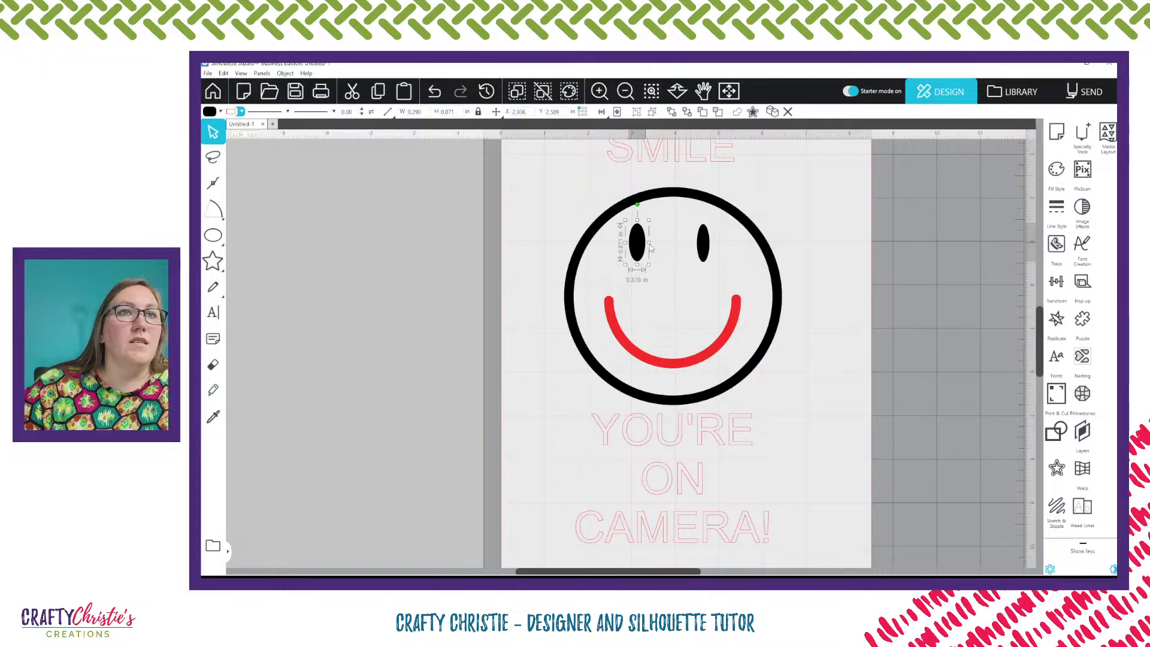
pyautogui.click(700, 248)
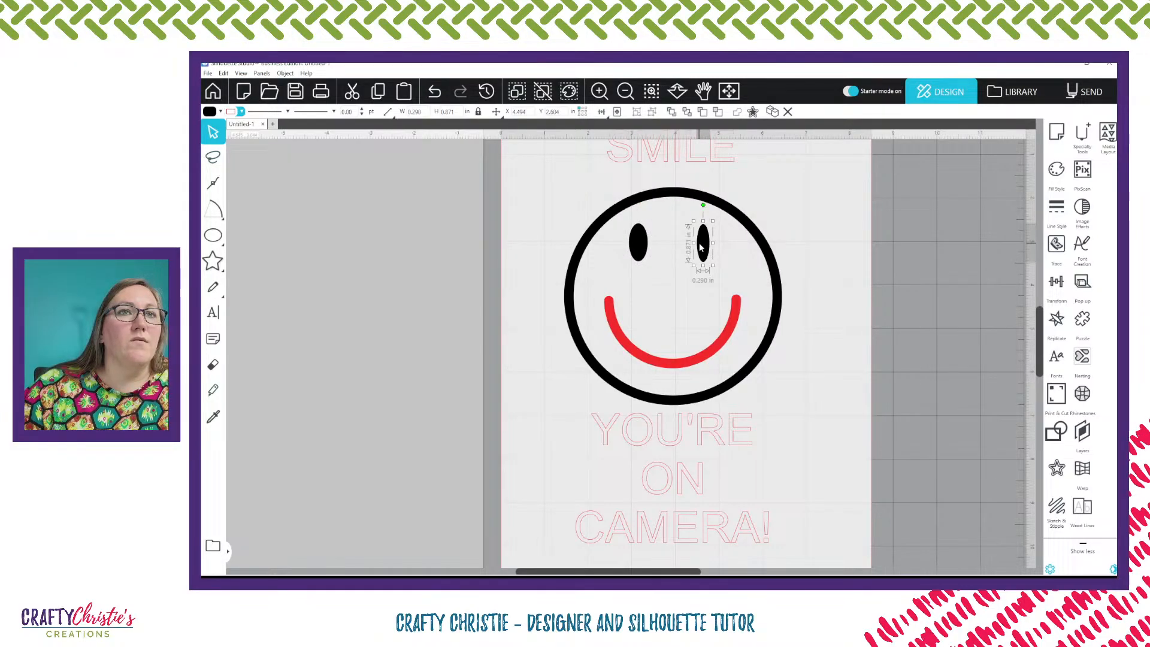
pyautogui.moveTo(694, 242); pyautogui.dragTo(688, 244)
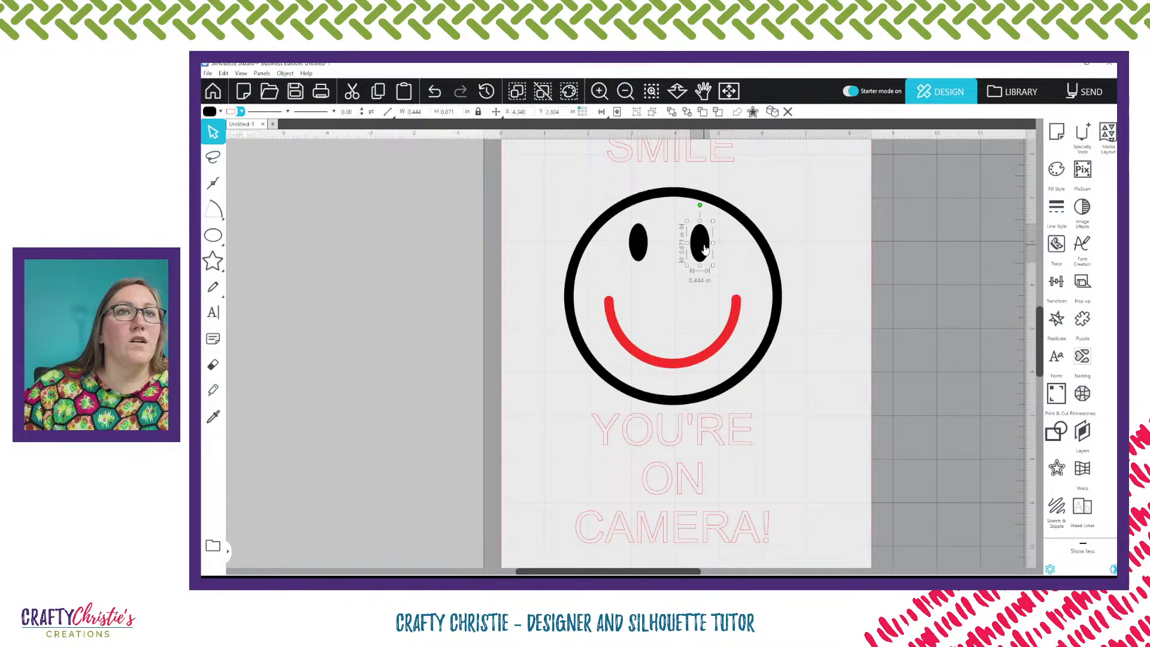
pyautogui.press('Delete')
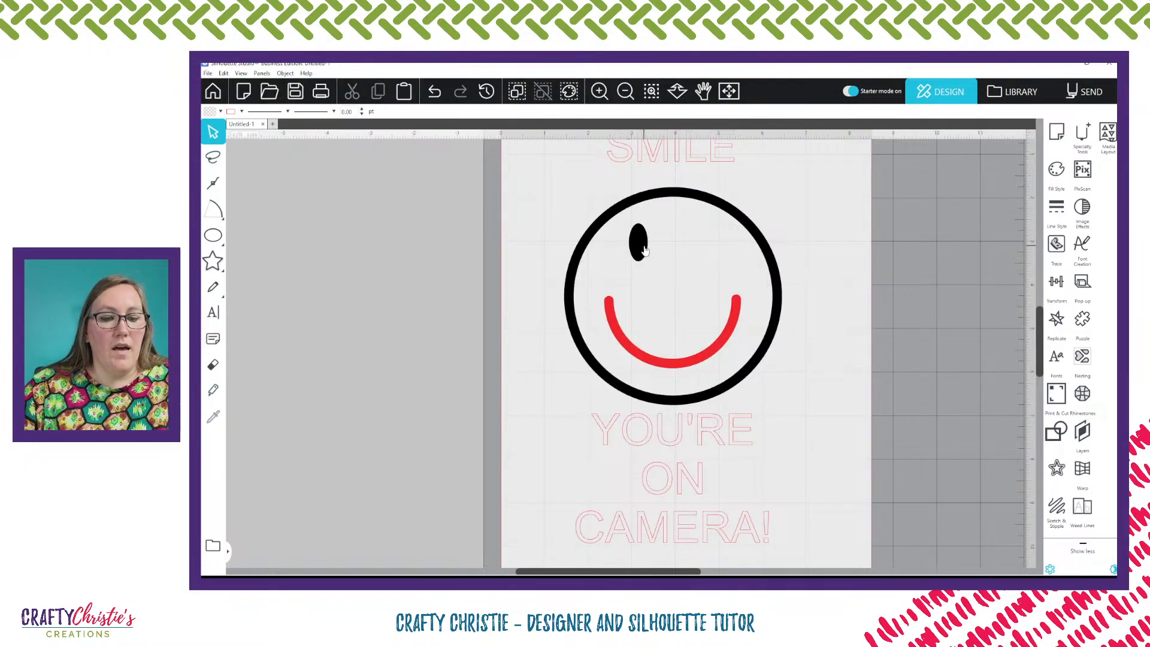
# Duplicate the left eye to the right side and align the two eyes with each other
pyautogui.moveTo(645, 247); pyautogui.dragTo(711, 251)
pyautogui.keyDown('shift'); pyautogui.click(646, 256); pyautogui.keyUp('shift')
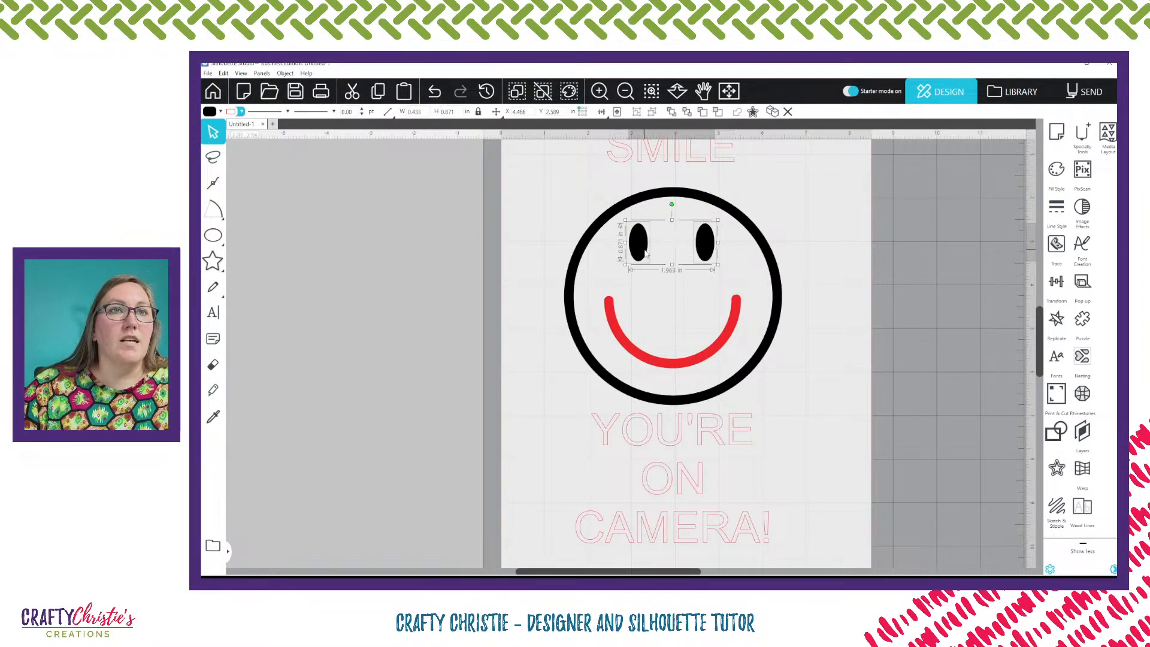
pyautogui.click(601, 112)
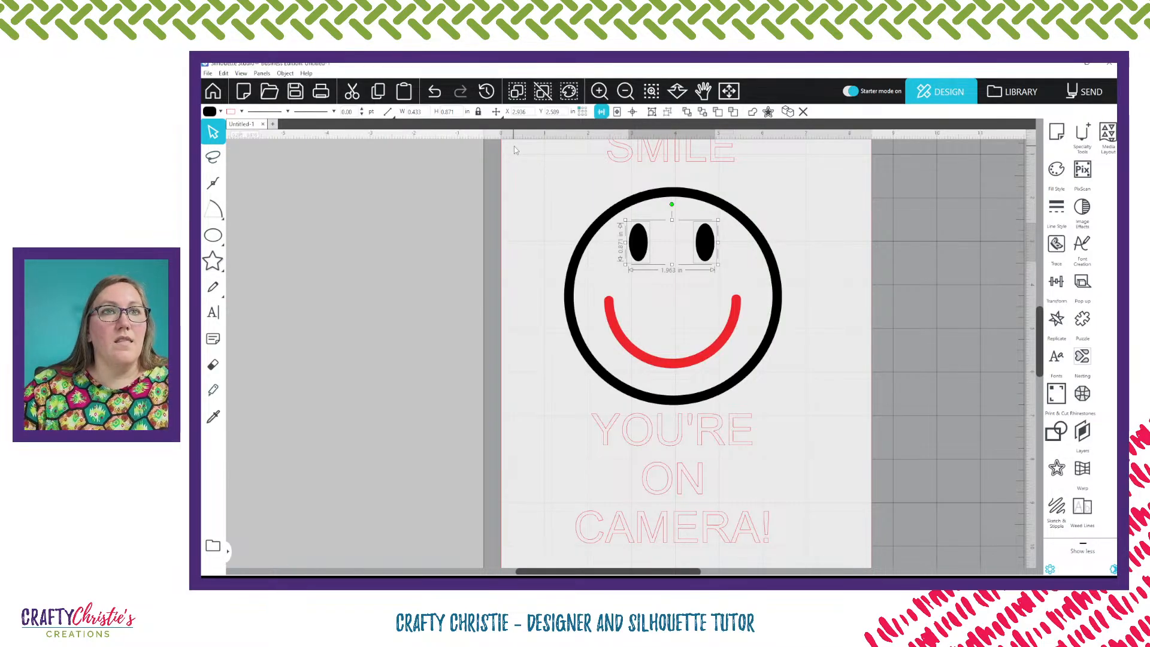
# Select the ring and eyes together and center the eyes on the face ring
pyautogui.press('i')
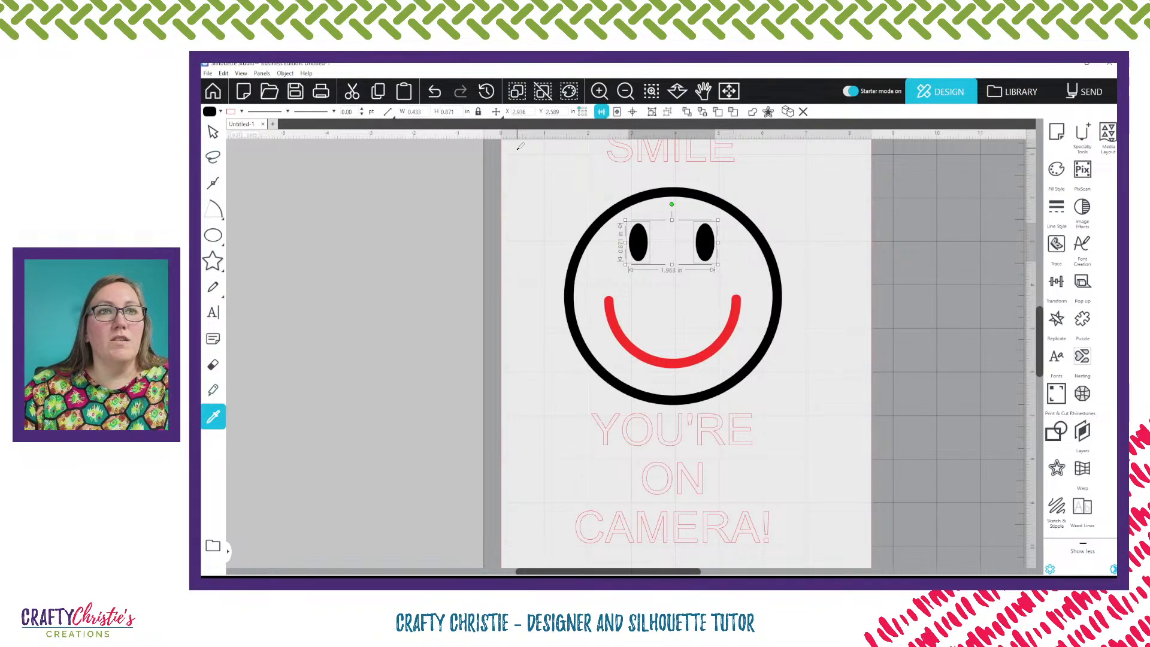
pyautogui.press('v')
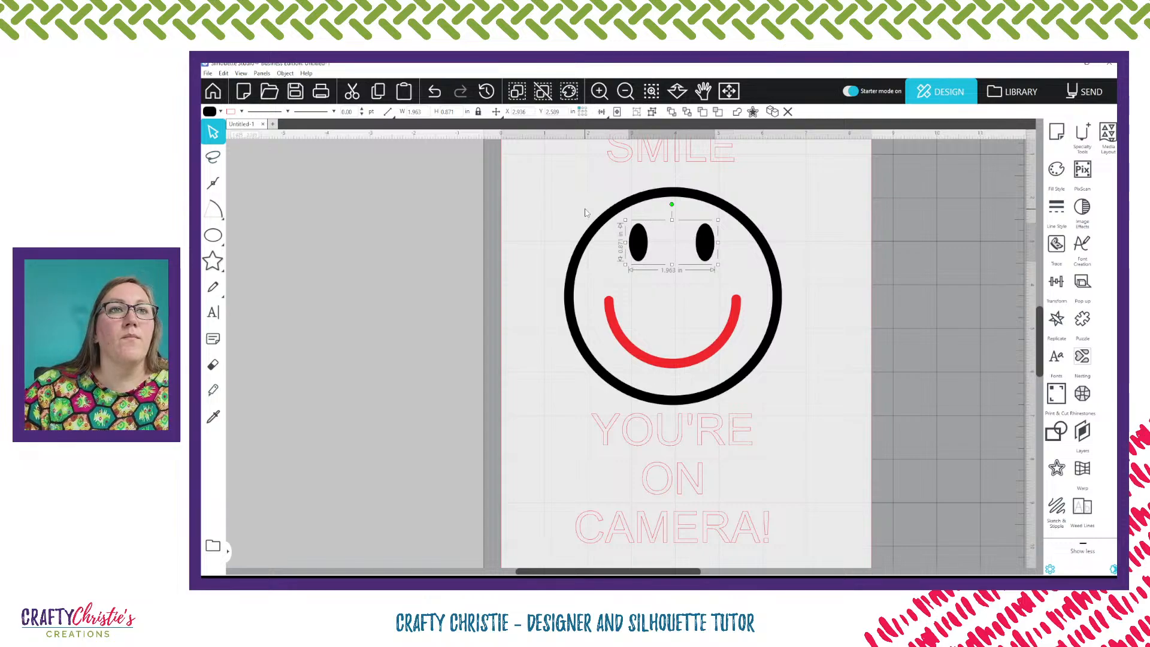
pyautogui.moveTo(584, 205); pyautogui.dragTo(661, 250)
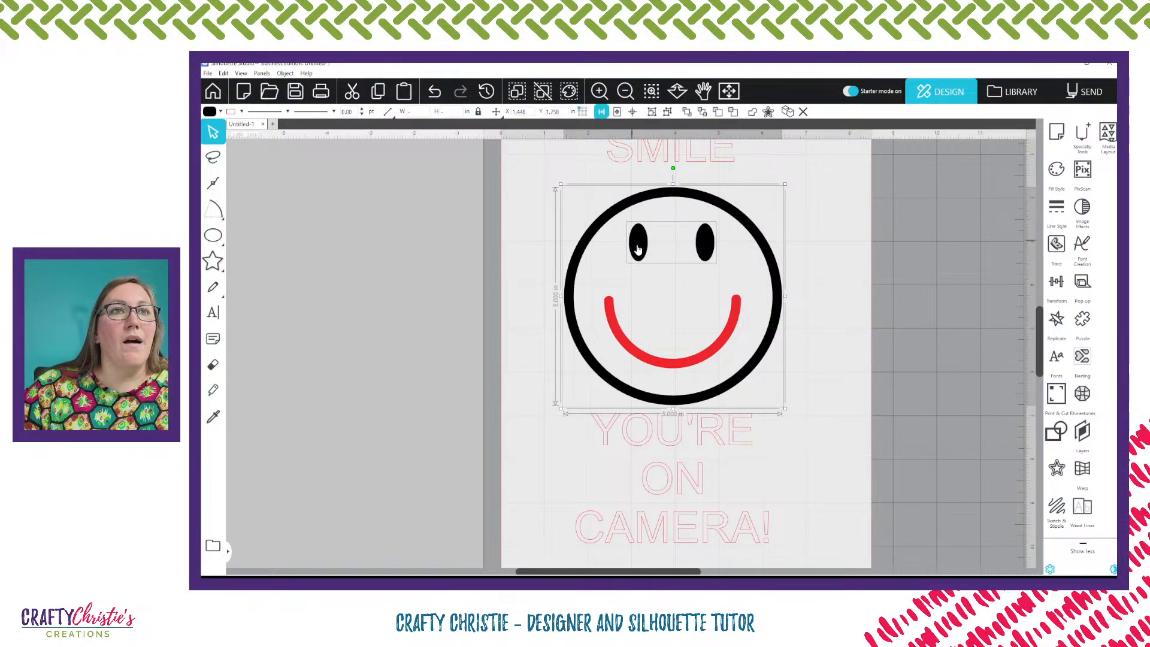
pyautogui.click(632, 112)
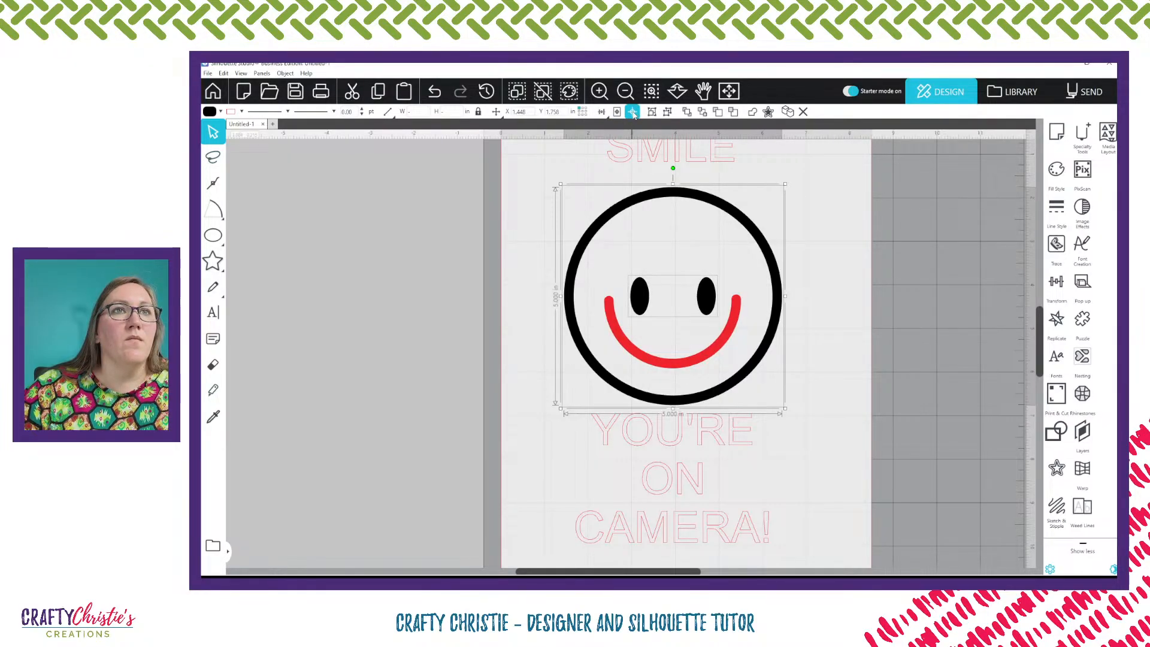
# Nudge the pair of eyes upward in small steps so they sit above the mouth
pyautogui.click(730, 298)
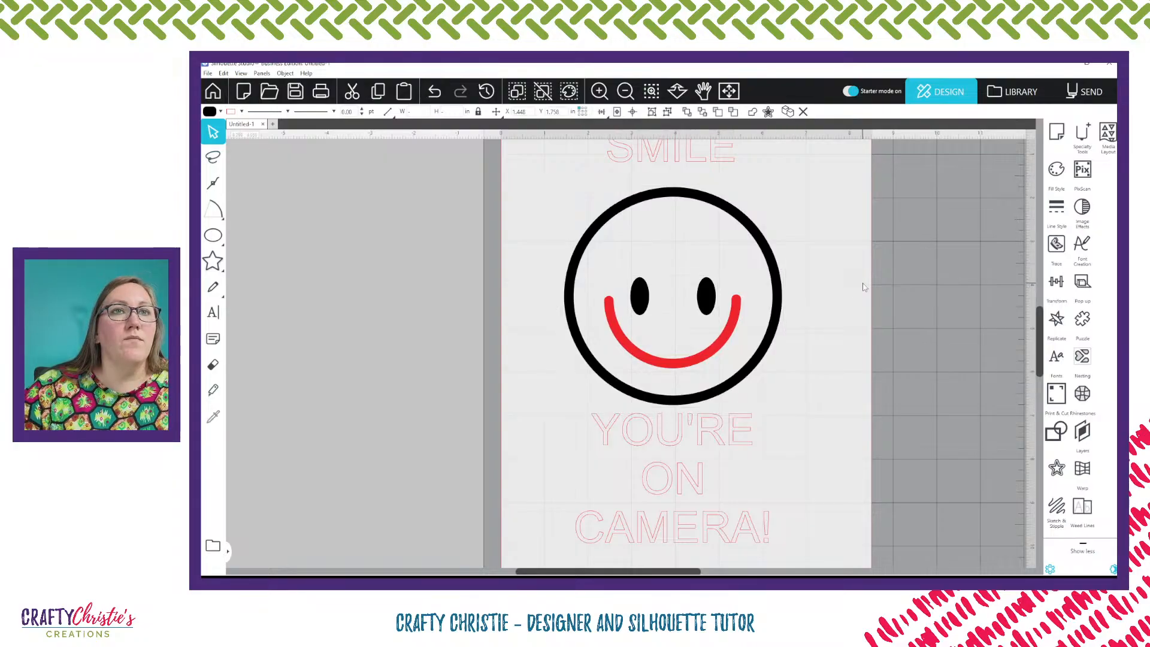
pyautogui.click(711, 300)
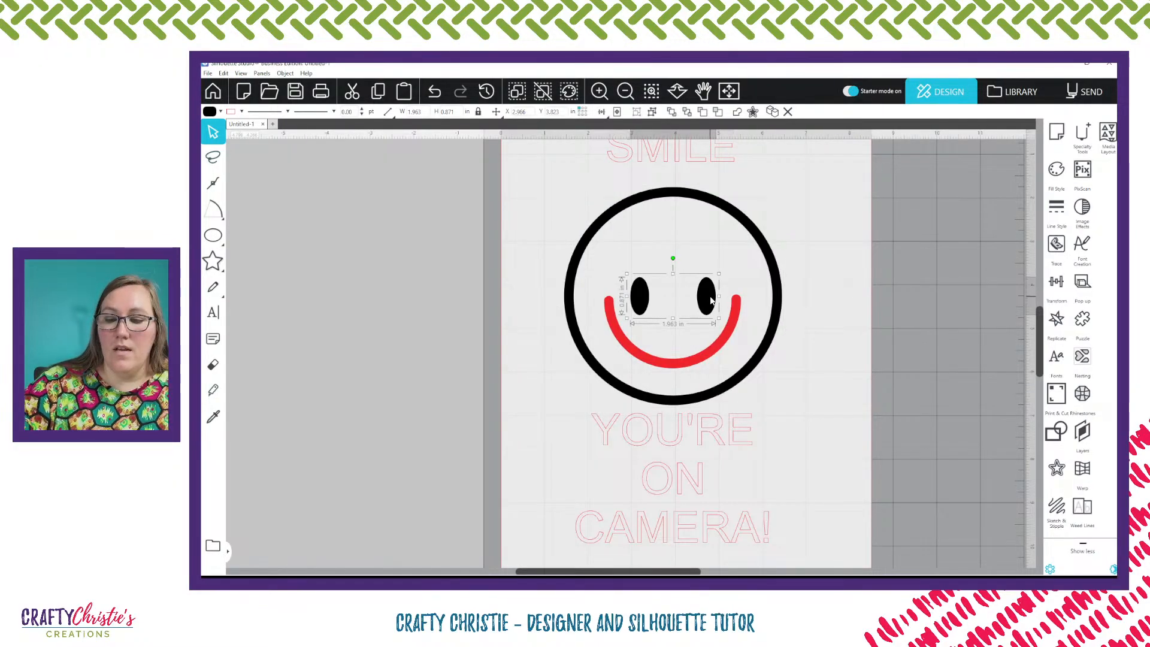
pyautogui.press('Up')
pyautogui.press('Up')
pyautogui.press('Up')
pyautogui.press('Up')
pyautogui.press('Up')
pyautogui.press('Up')
pyautogui.press('Up')
pyautogui.press('Up')
pyautogui.press('Up')
pyautogui.press('Up')
pyautogui.press('Up')
pyautogui.press('Up')
pyautogui.press('Up')
pyautogui.press('Up')
pyautogui.press('Up')
pyautogui.press('Up')
pyautogui.press('Up')
pyautogui.press('Up')
pyautogui.press('Up')
pyautogui.press('Up')
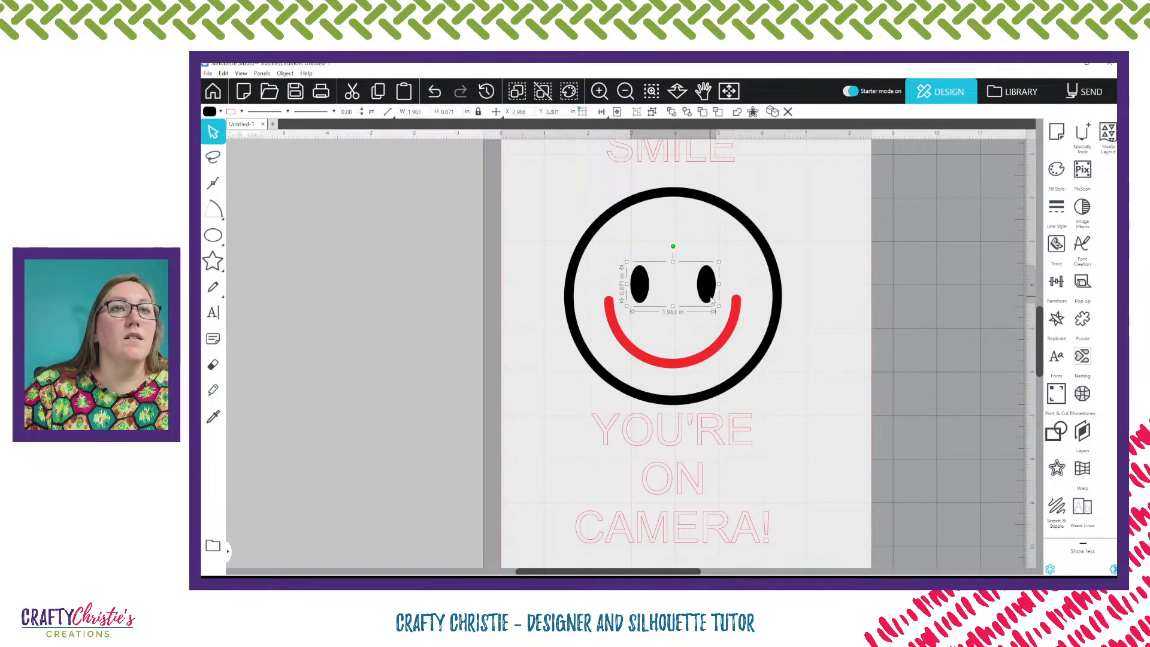
pyautogui.press('Up')
pyautogui.press('Up')
pyautogui.press('Up')
pyautogui.press('Up')
pyautogui.press('Up')
pyautogui.press('Up')
pyautogui.press('Up')
pyautogui.press('Up')
pyautogui.press('Up')
pyautogui.press('Up')
pyautogui.press('Up')
pyautogui.press('Up')
pyautogui.press('Up')
pyautogui.press('Up')
pyautogui.press('Up')
pyautogui.press('Up')
pyautogui.press('Up')
pyautogui.press('Up')
pyautogui.press('Up')
pyautogui.press('Up')
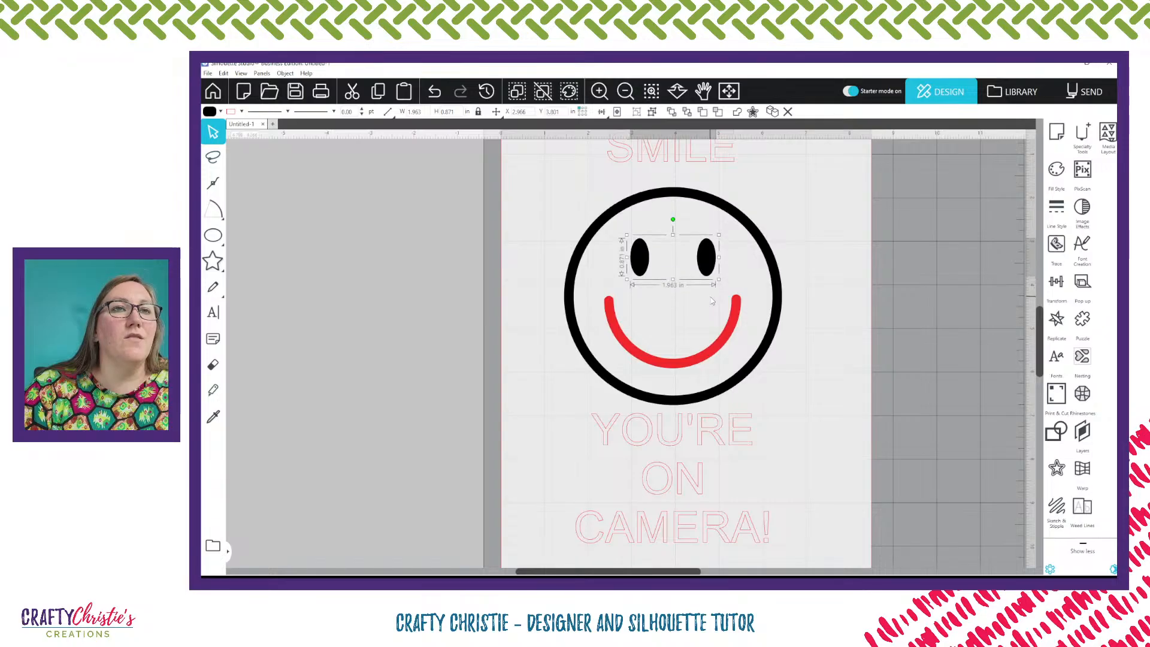
pyautogui.press('Up')
pyautogui.press('Up')
pyautogui.press('Up')
pyautogui.press('Up')
pyautogui.press('Up')
pyautogui.press('Up')
pyautogui.press('Up')
pyautogui.press('Up')
pyautogui.press('Up')
pyautogui.press('Up')
pyautogui.press('Up')
pyautogui.press('Up')
pyautogui.press('Up')
pyautogui.press('Up')
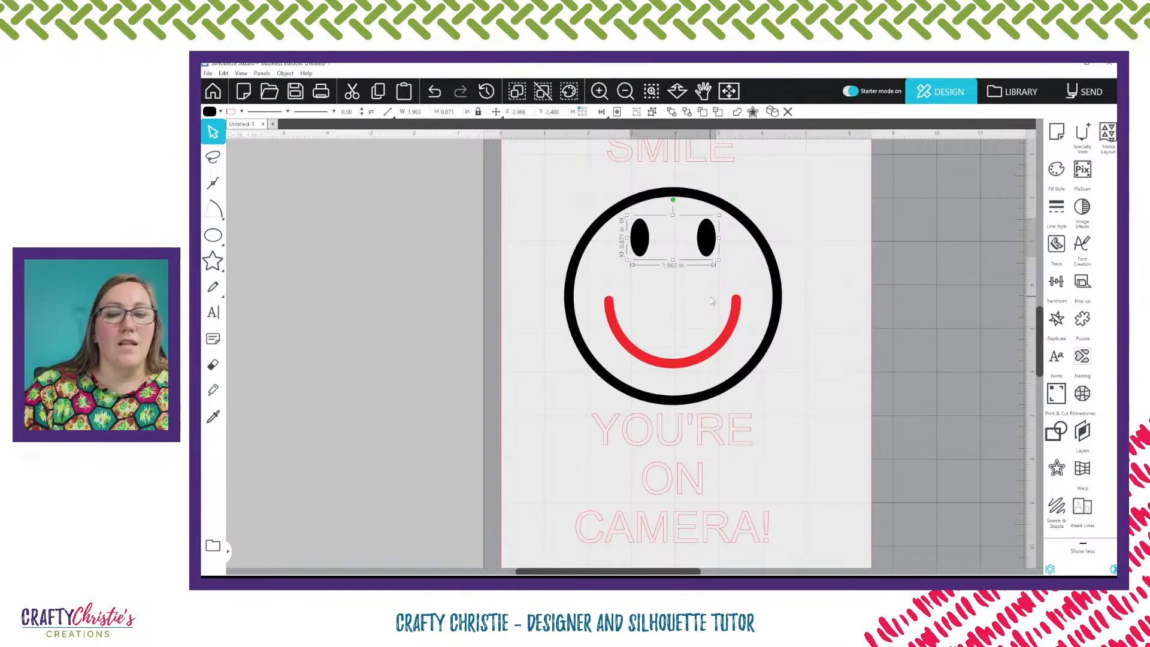
pyautogui.press('Down')
pyautogui.press('Down')
pyautogui.press('Down')
pyautogui.press('Down')
pyautogui.press('Down')
pyautogui.press('Down')
pyautogui.press('Down')
pyautogui.press('Down')
pyautogui.press('Down')
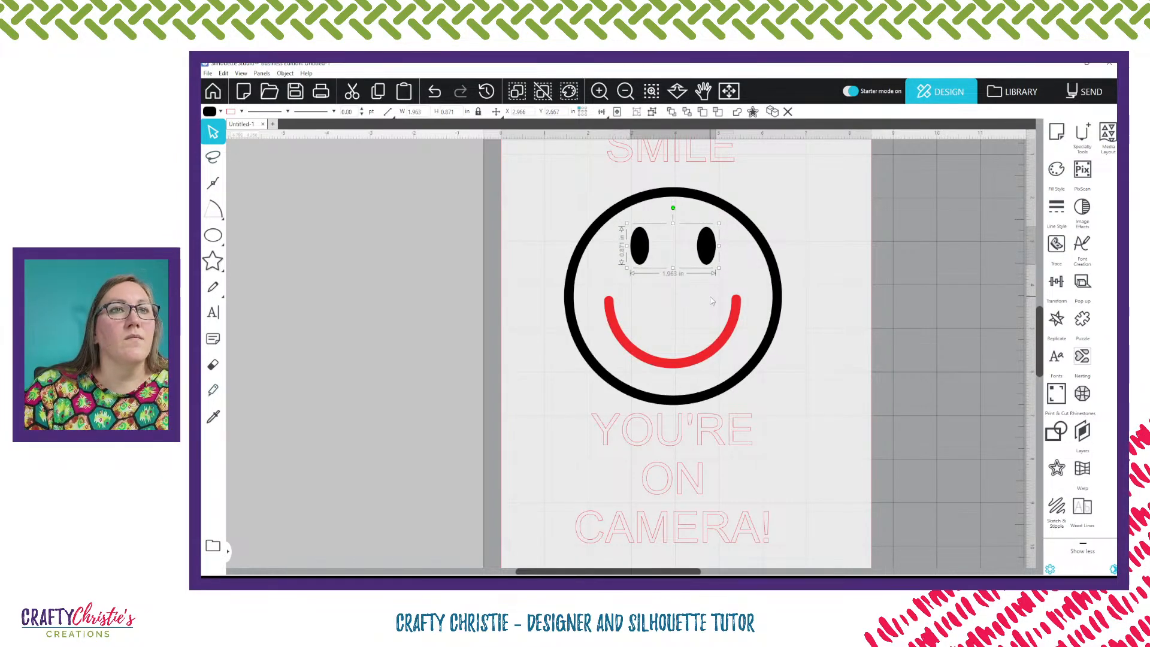
pyautogui.press('Down')
pyautogui.press('Down')
pyautogui.press('Down')
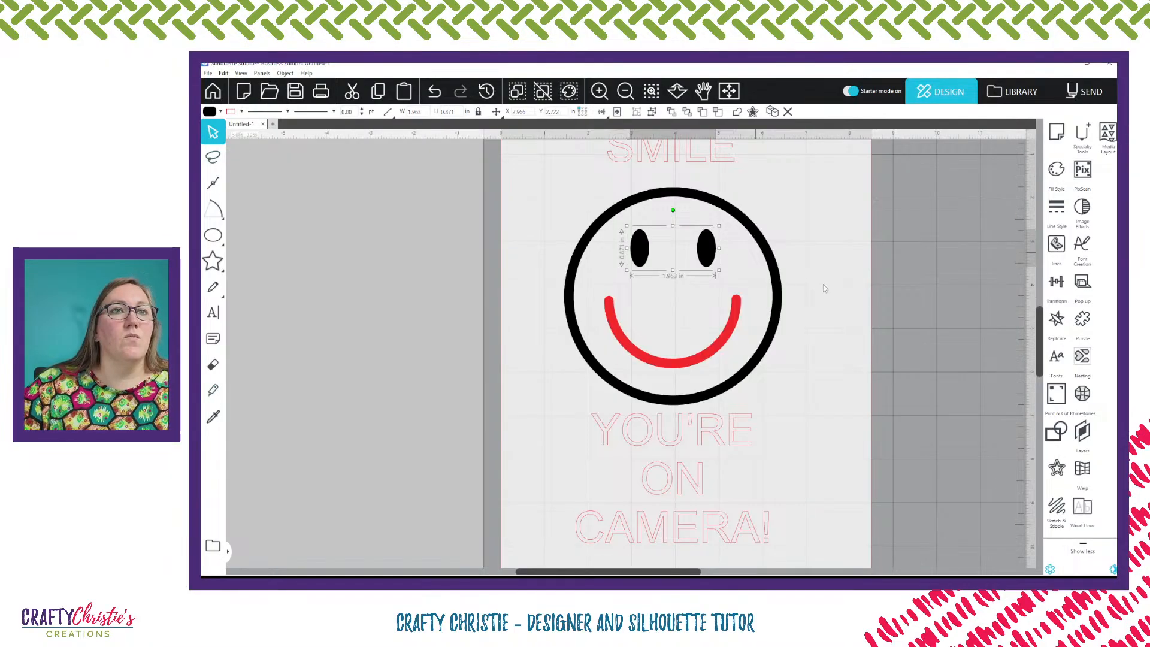
# Change the mouth's line colour to black
pyautogui.click(861, 313)
pyautogui.click(725, 334)
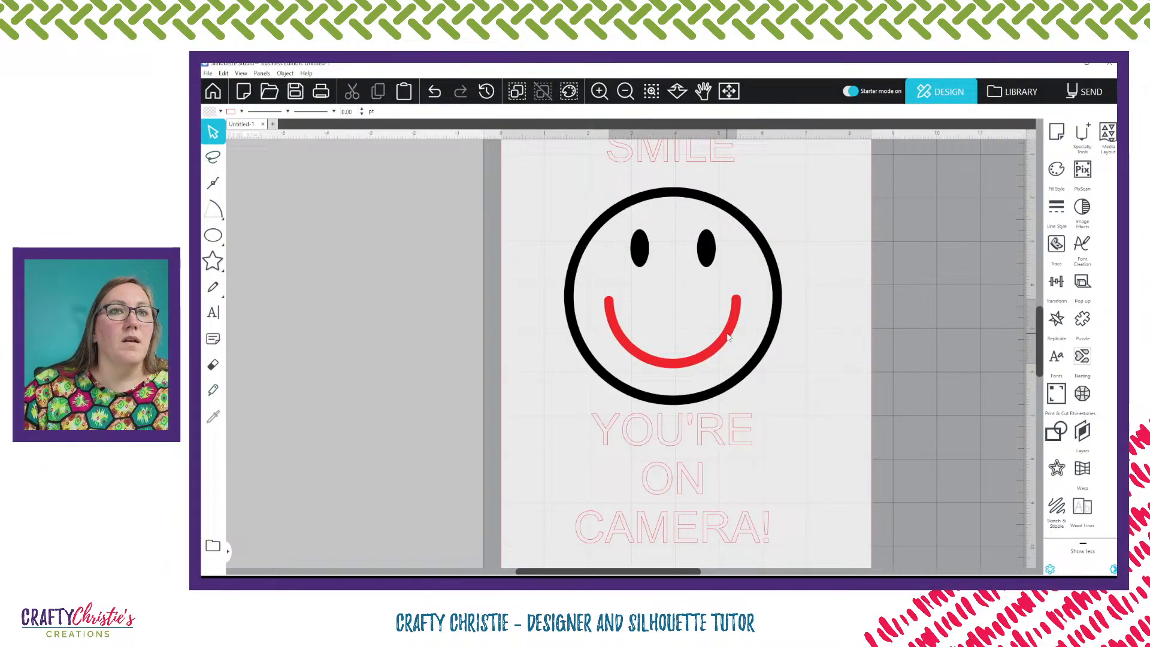
pyautogui.click(241, 112)
pyautogui.click(251, 125)
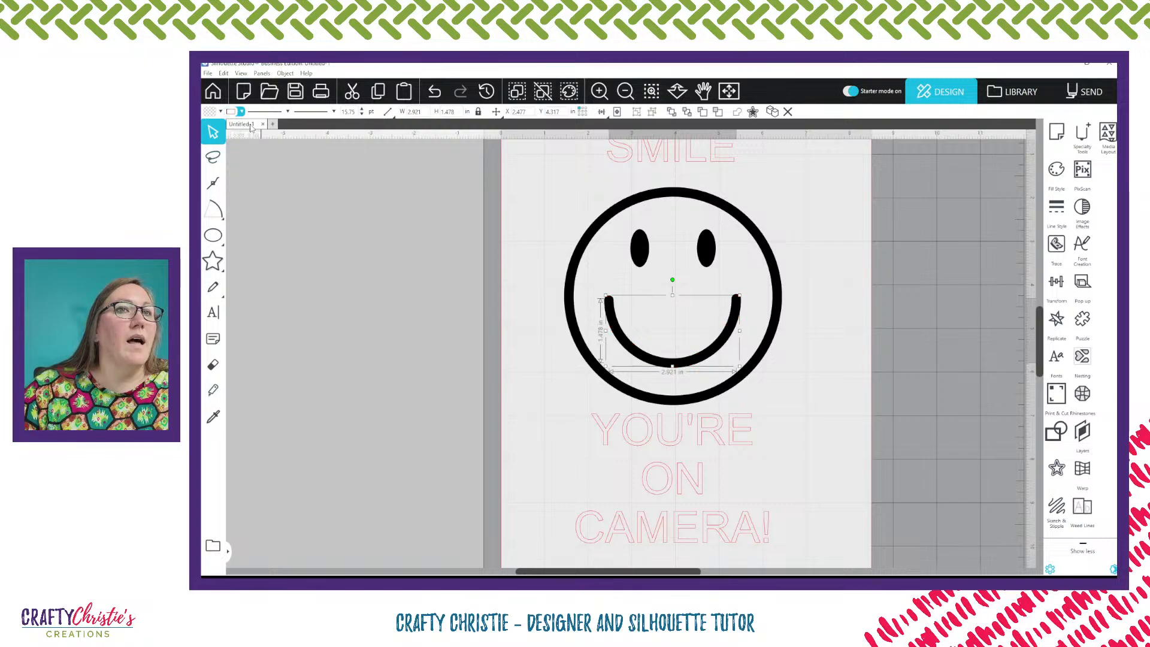
pyautogui.rightClick(686, 361)
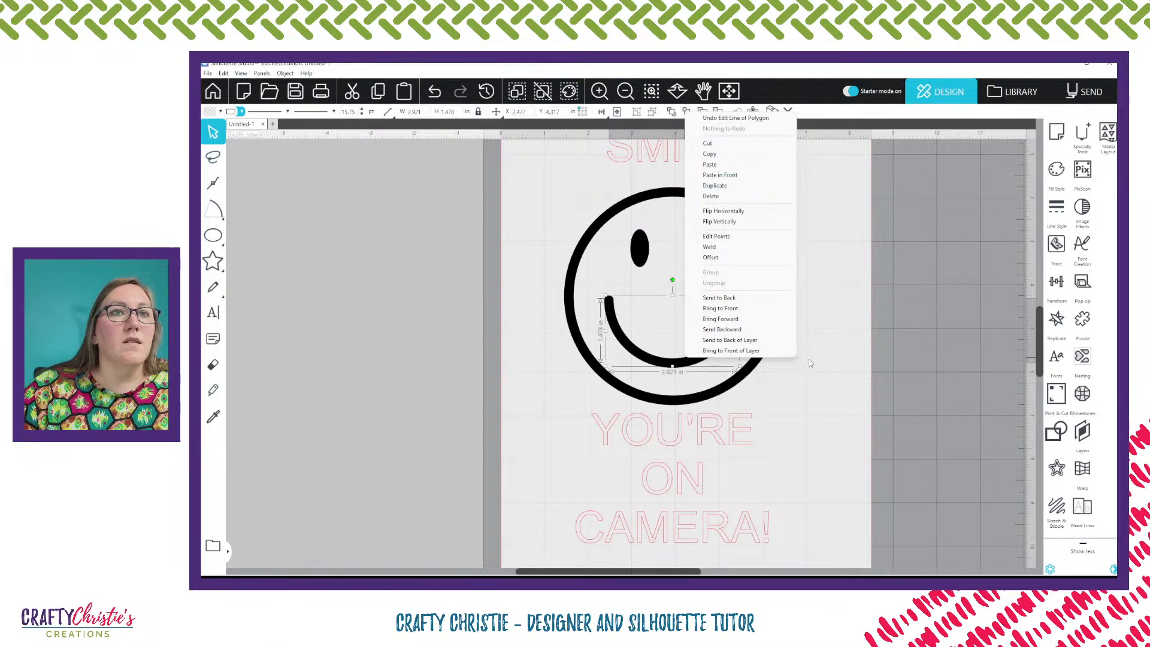
pyautogui.click(833, 370)
# Change the font of the SMILE text to Impact
pyautogui.scroll(2, 822, 282)
pyautogui.scroll(2, 823, 287)
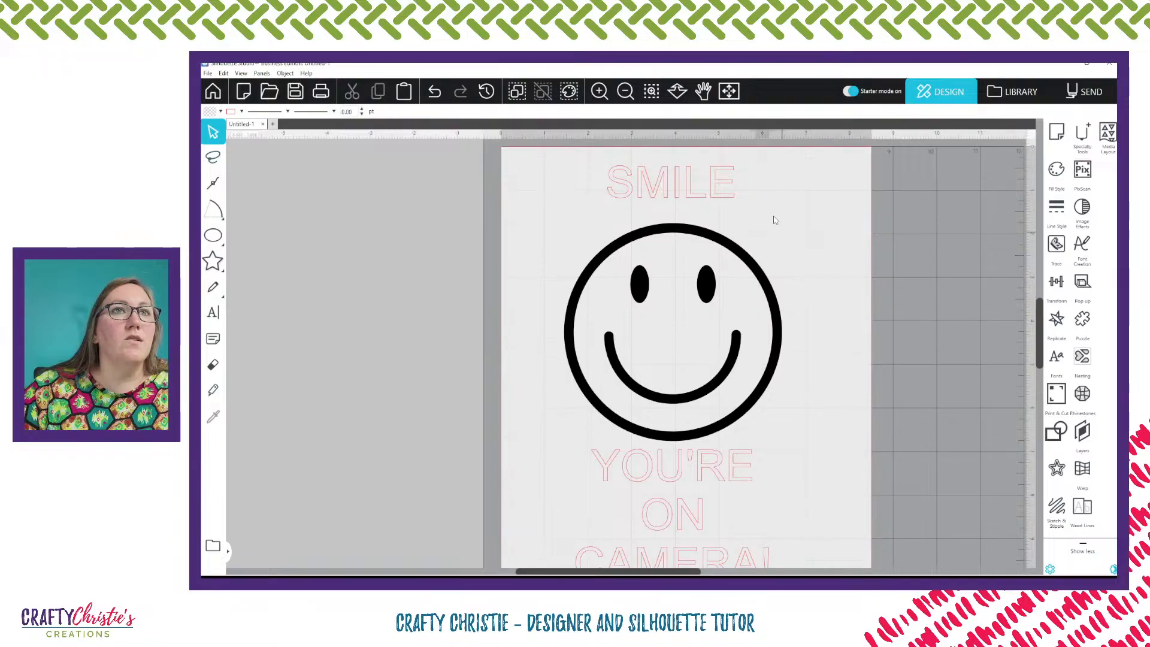
pyautogui.click(623, 93)
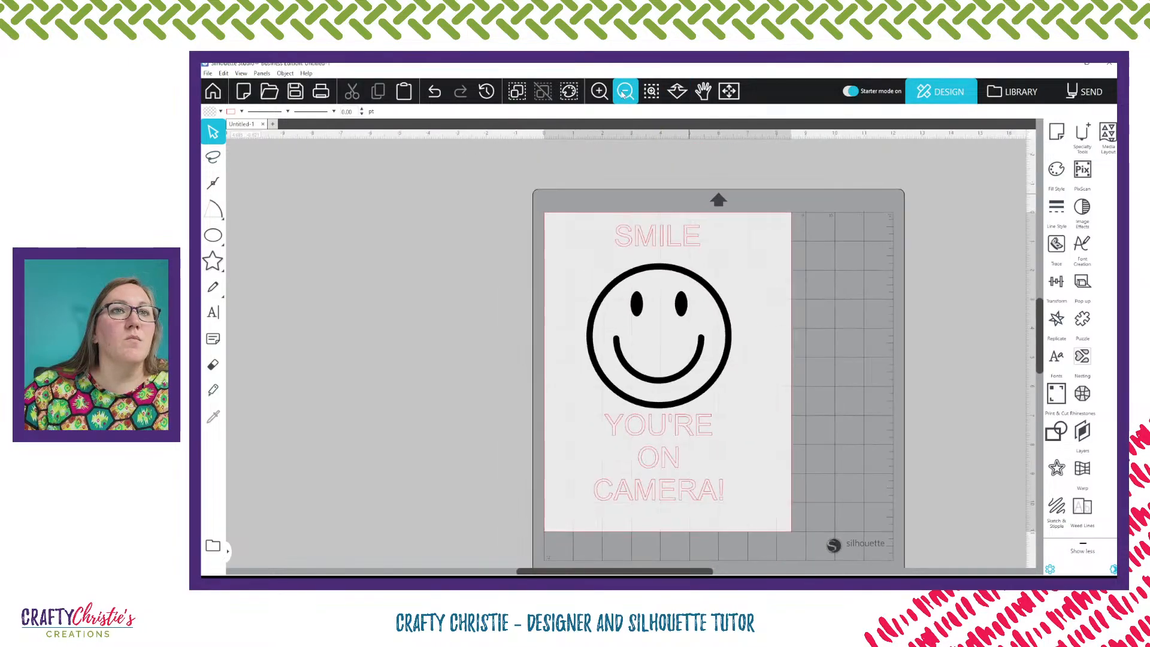
pyautogui.click(694, 242)
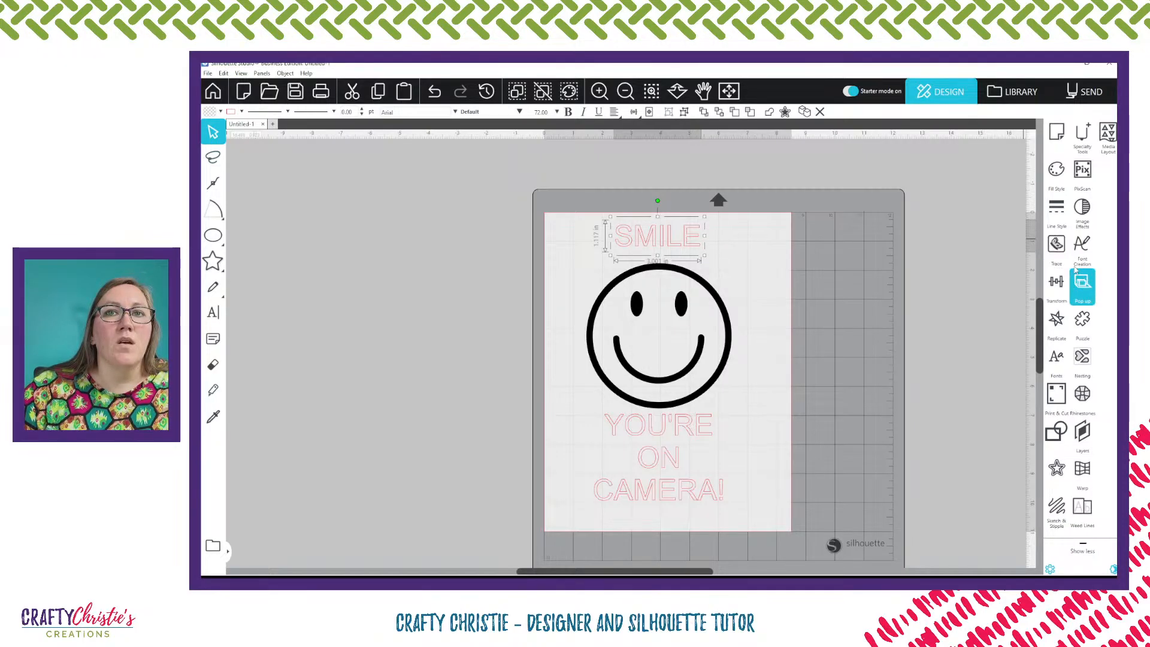
pyautogui.click(1056, 359)
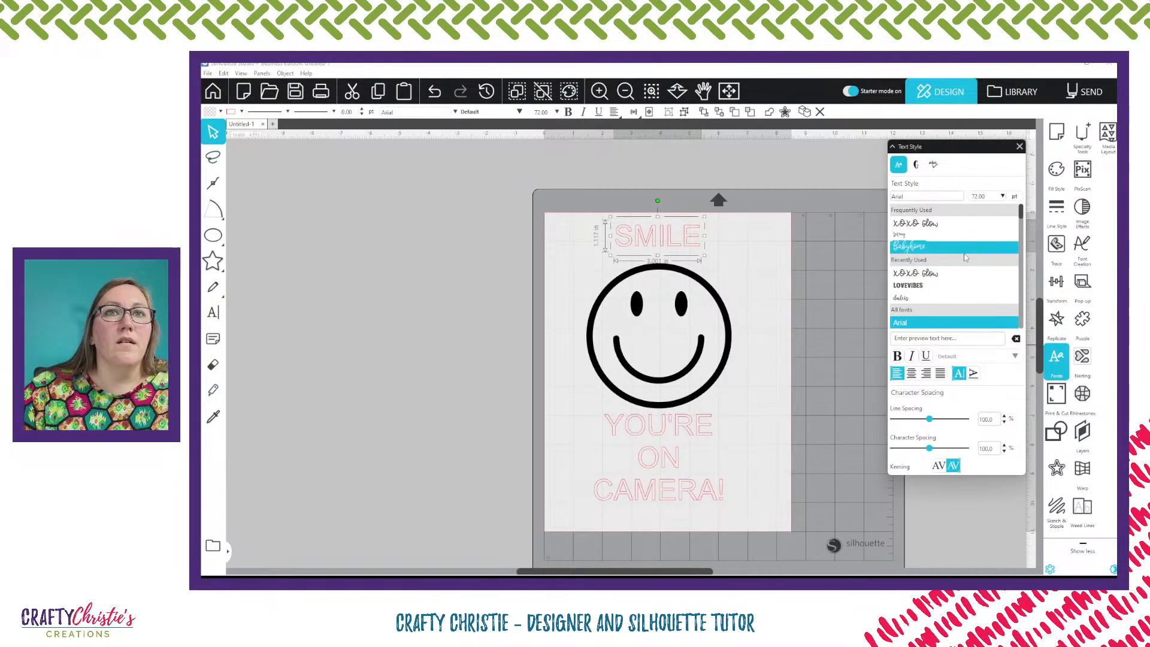
pyautogui.scroll(-1, 977, 282)
pyautogui.scroll(-5, 977, 281)
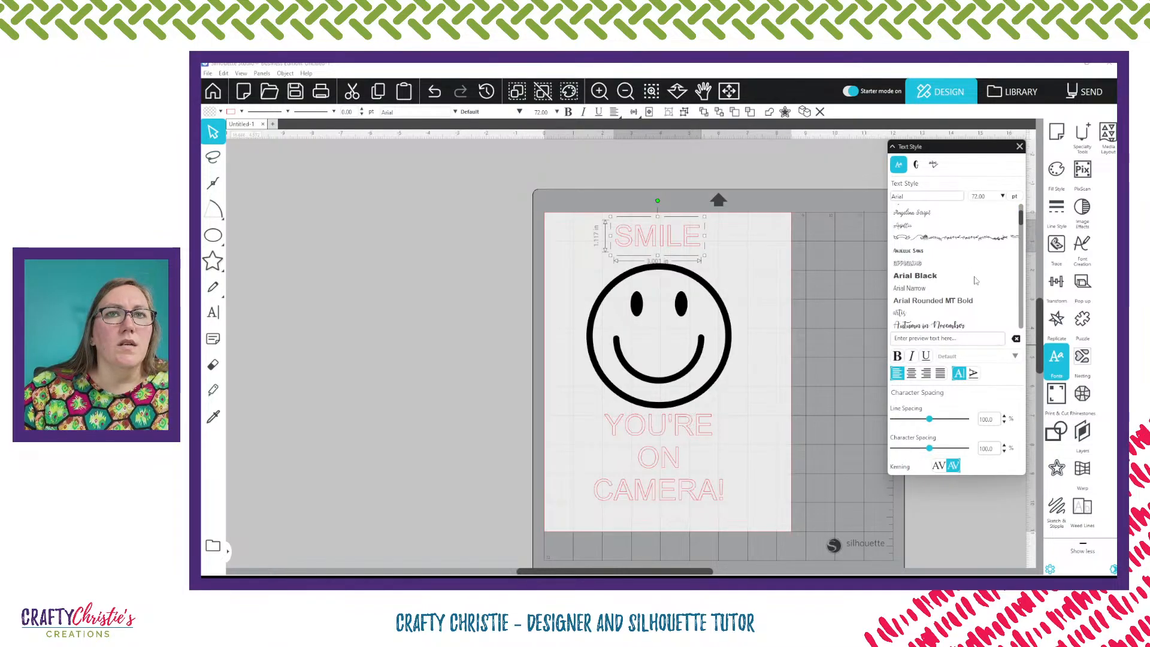
pyautogui.scroll(-2, 976, 280)
pyautogui.scroll(-3, 975, 284)
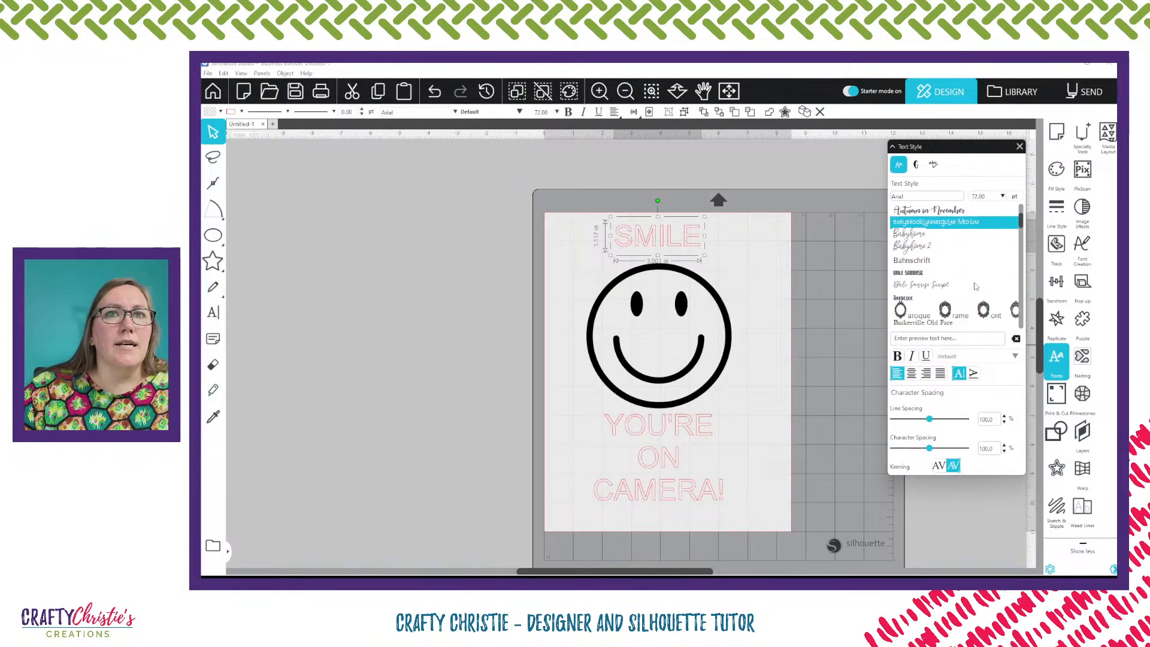
pyautogui.scroll(-5, 975, 285)
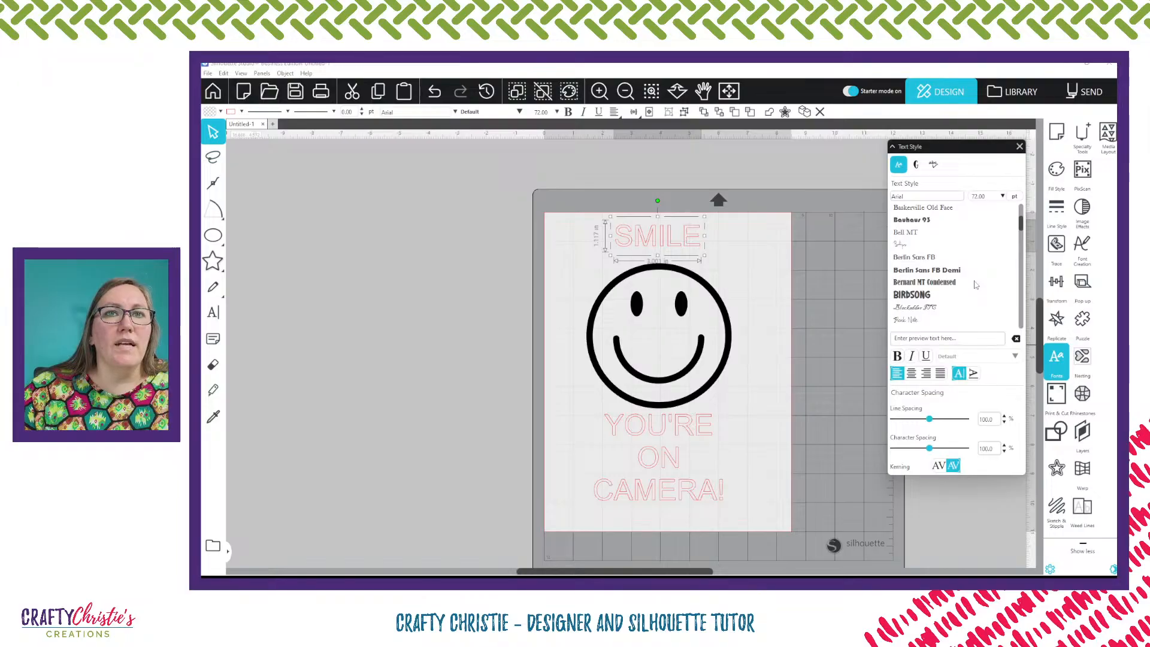
pyautogui.scroll(-4, 975, 285)
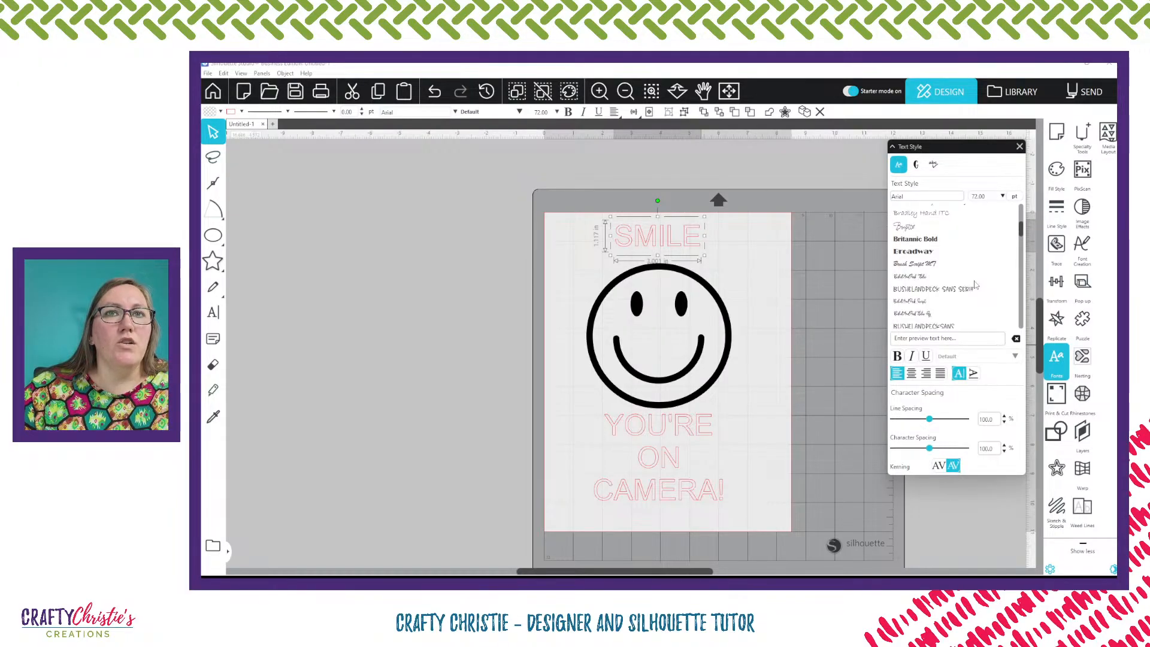
pyautogui.scroll(-5, 975, 283)
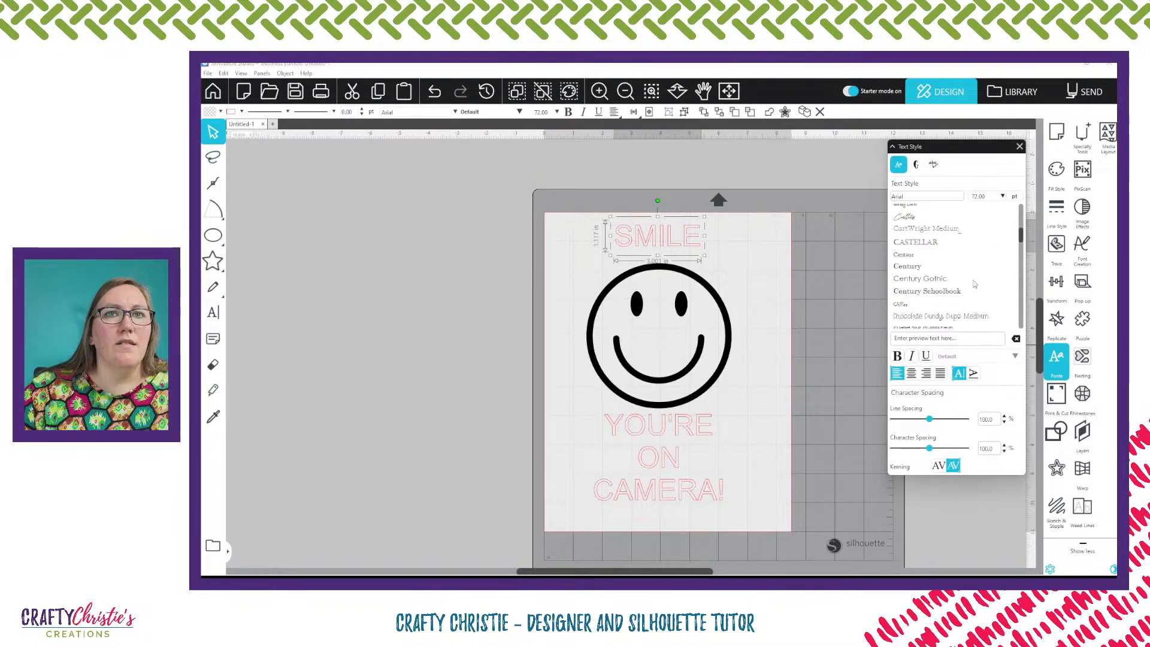
pyautogui.scroll(-4, 975, 283)
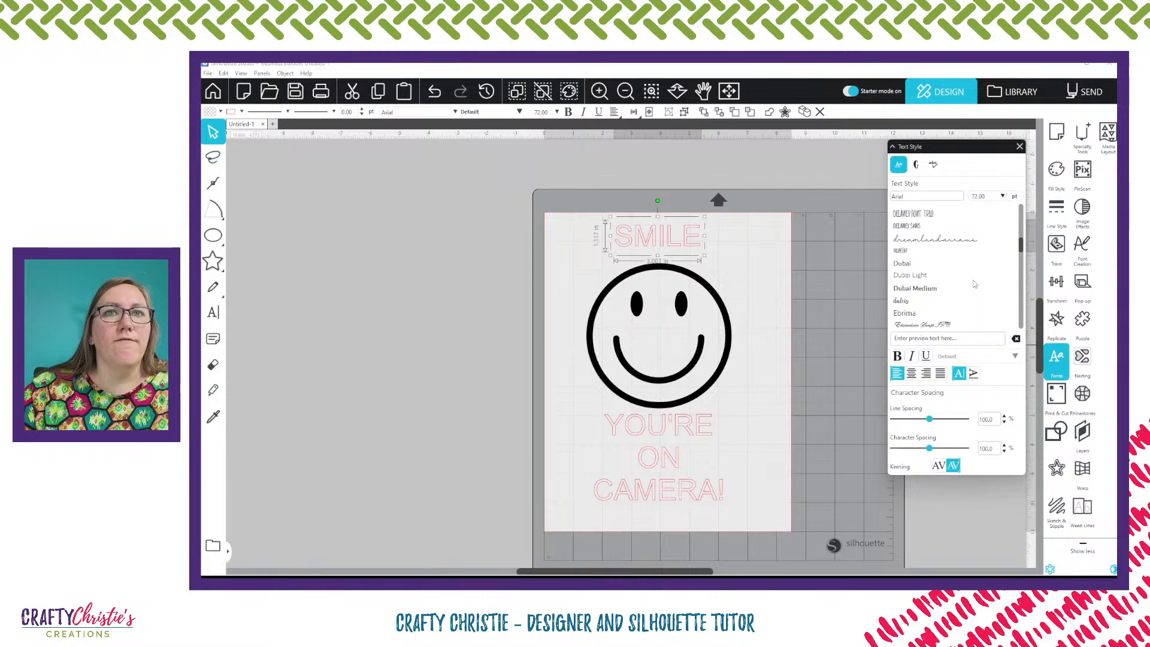
pyautogui.scroll(-4, 975, 283)
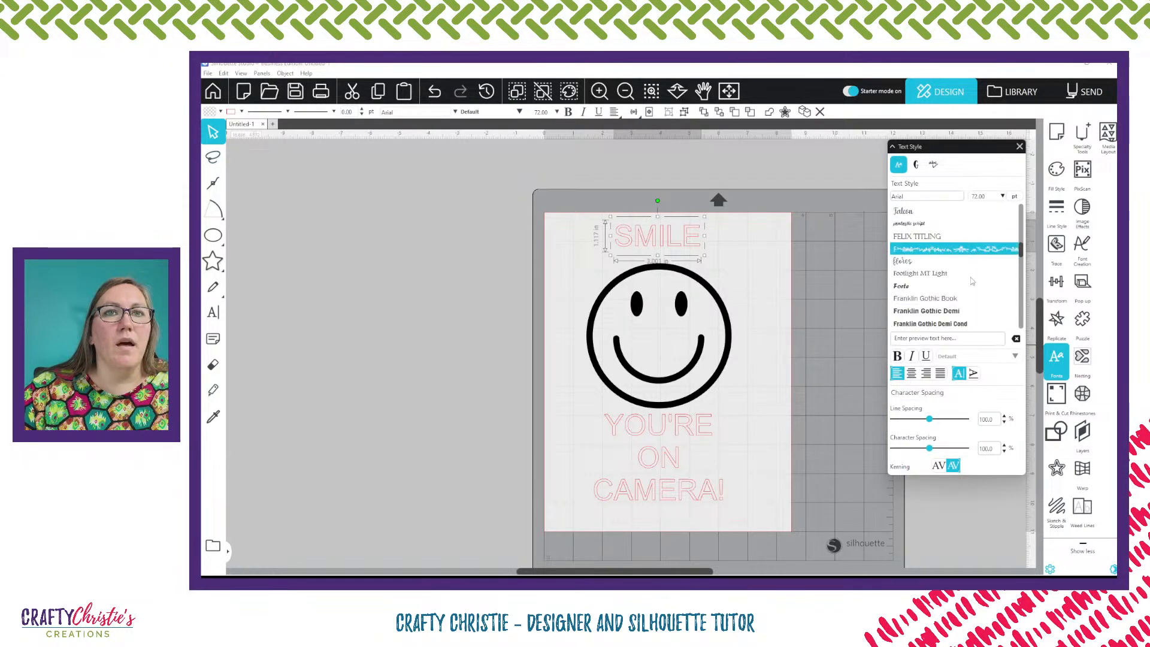
pyautogui.scroll(-4, 972, 281)
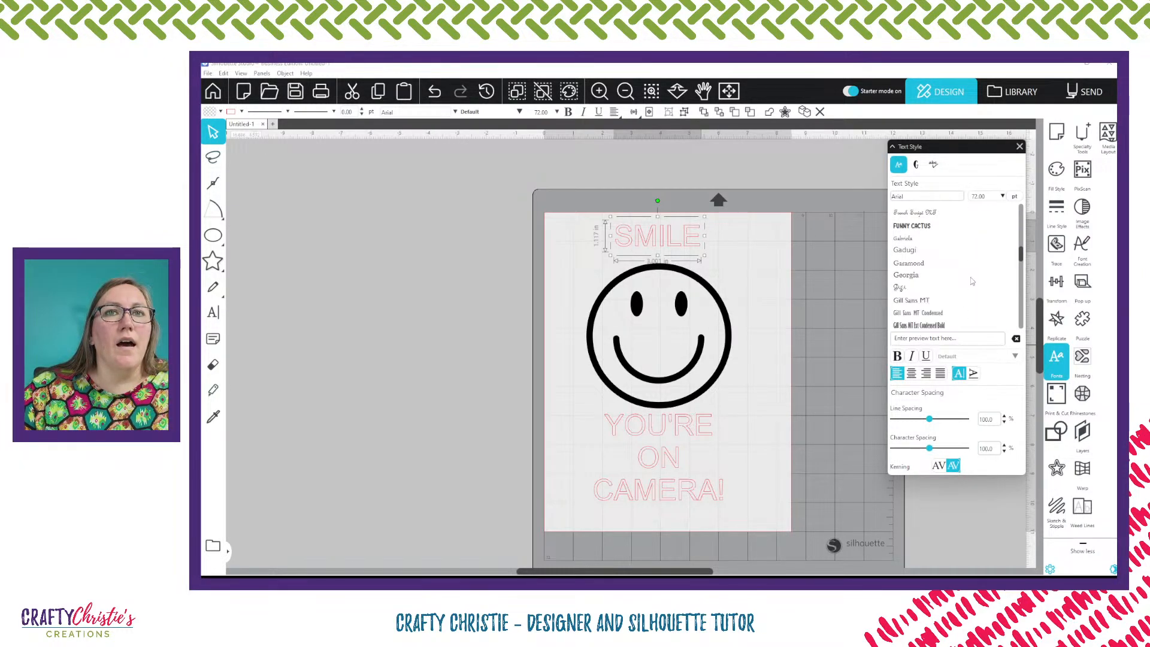
pyautogui.scroll(-4, 972, 281)
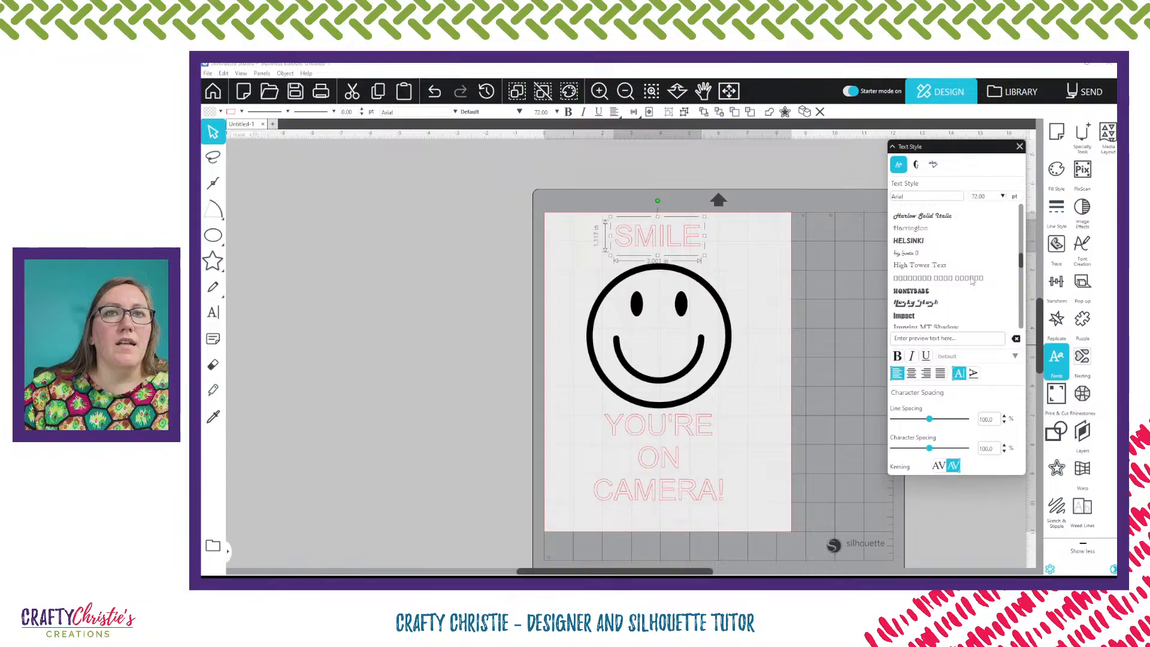
pyautogui.scroll(1, 972, 281)
pyautogui.click(915, 231)
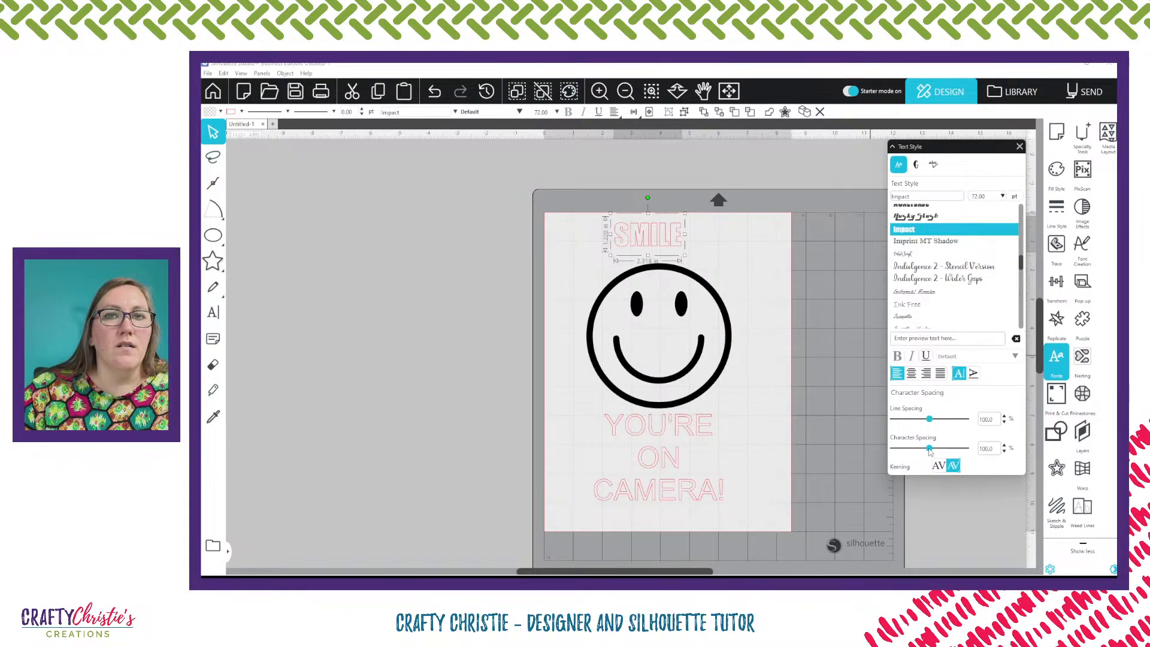
# Set the SMILE text's character spacing to 130% and enlarge it to about 4.97 in wide
pyautogui.moveTo(930, 451); pyautogui.dragTo(941, 450)
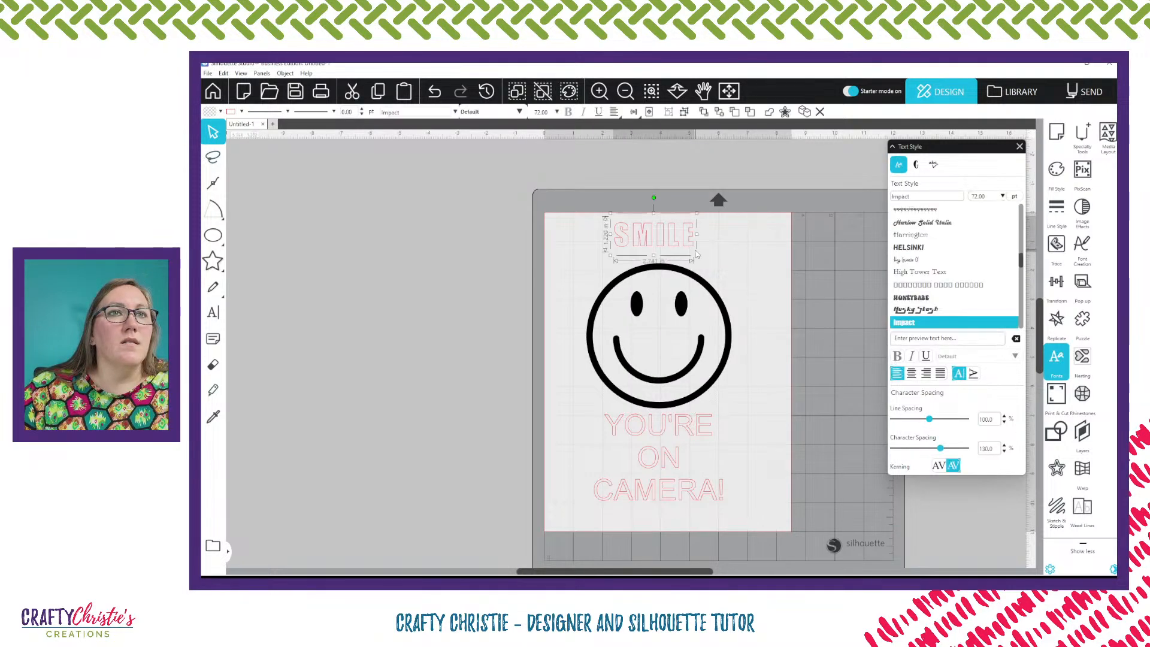
pyautogui.moveTo(696, 250); pyautogui.dragTo(722, 264)
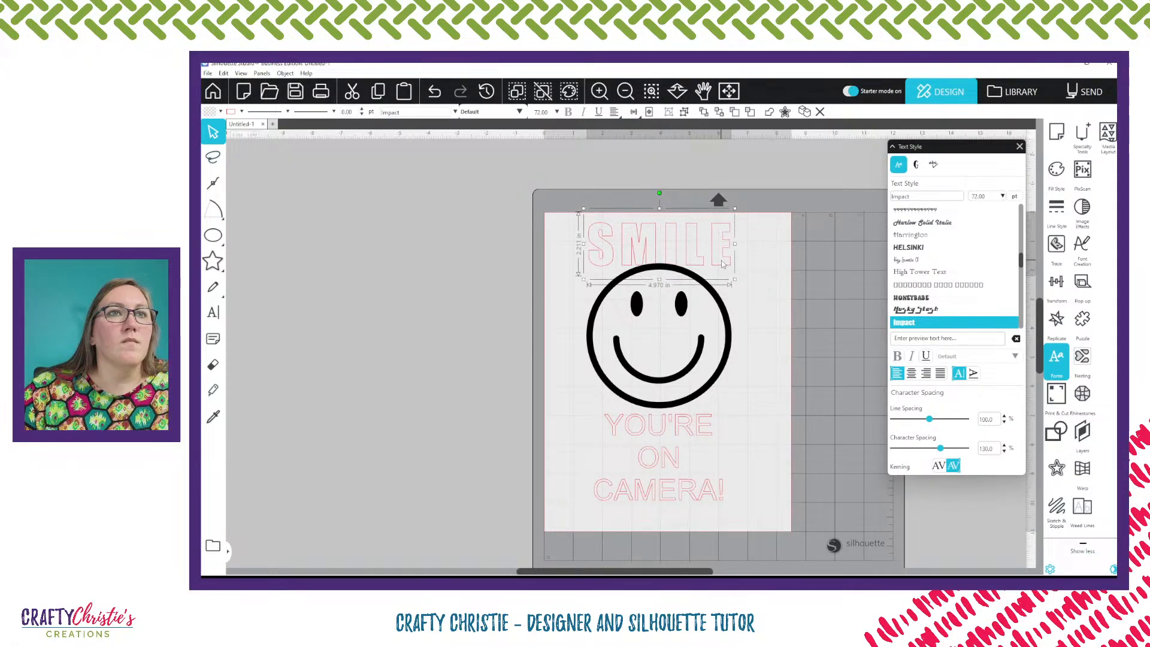
# Change the font of the YOU'RE ON CAMERA! text block to Impact
pyautogui.click(759, 336)
pyautogui.click(687, 492)
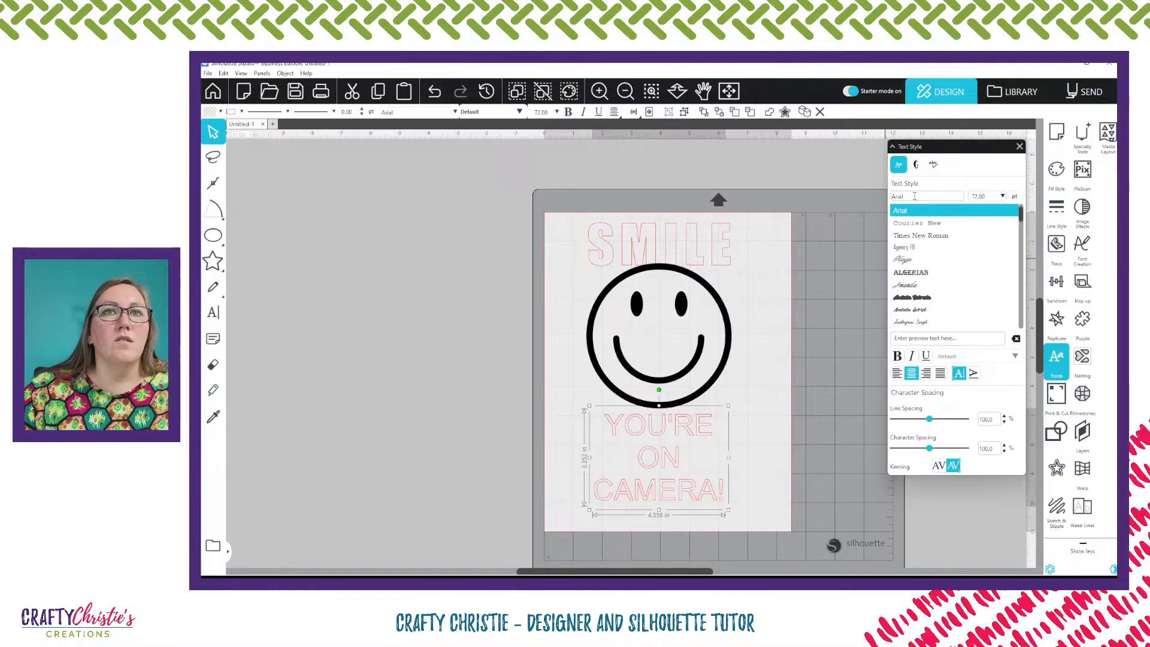
pyautogui.moveTo(914, 196); pyautogui.dragTo(863, 203)
pyautogui.write('IMpact')
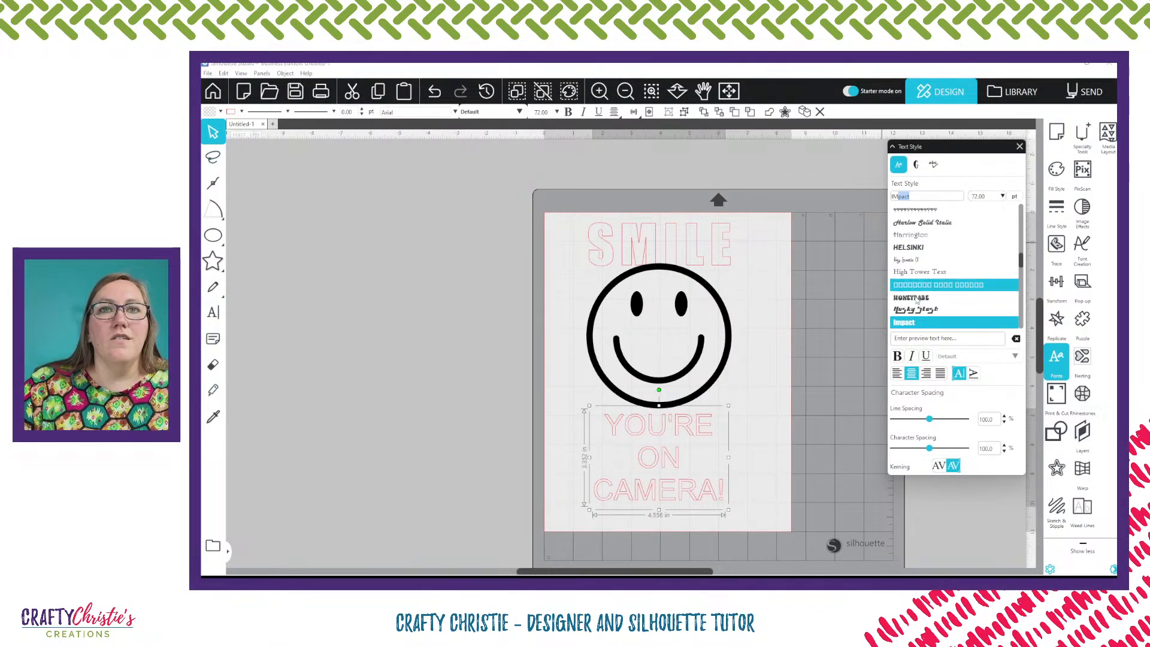
pyautogui.click(913, 326)
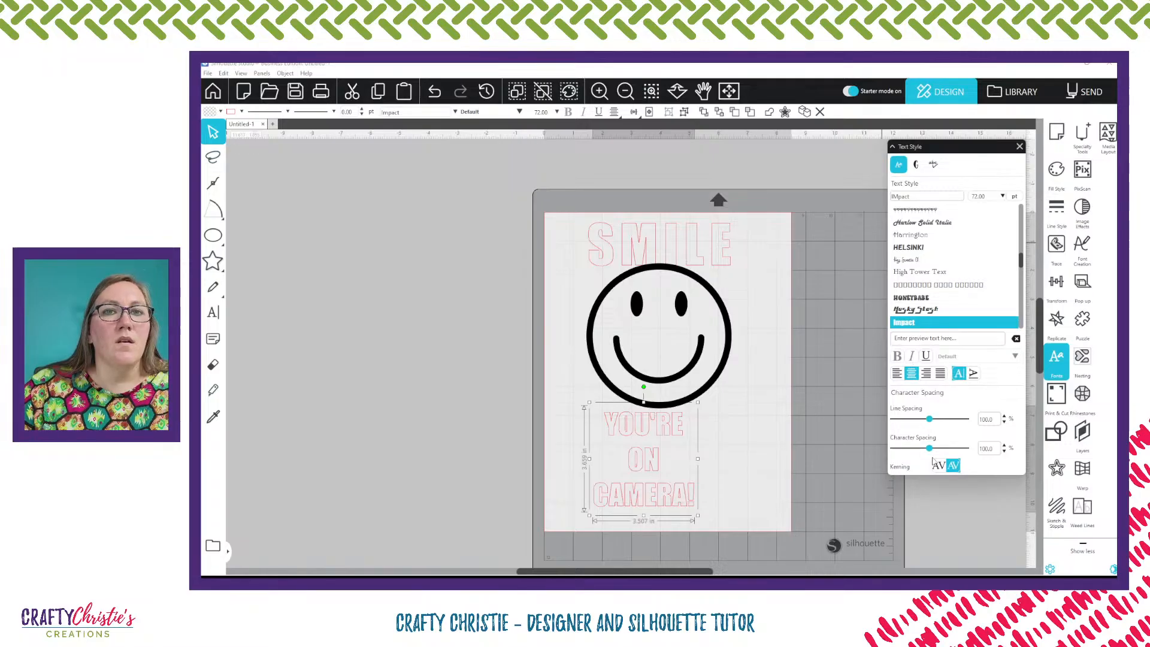
# Set the YOU'RE ON CAMERA! block's character spacing to 130% and enlarge the block below the face
pyautogui.moveTo(928, 449); pyautogui.dragTo(943, 451)
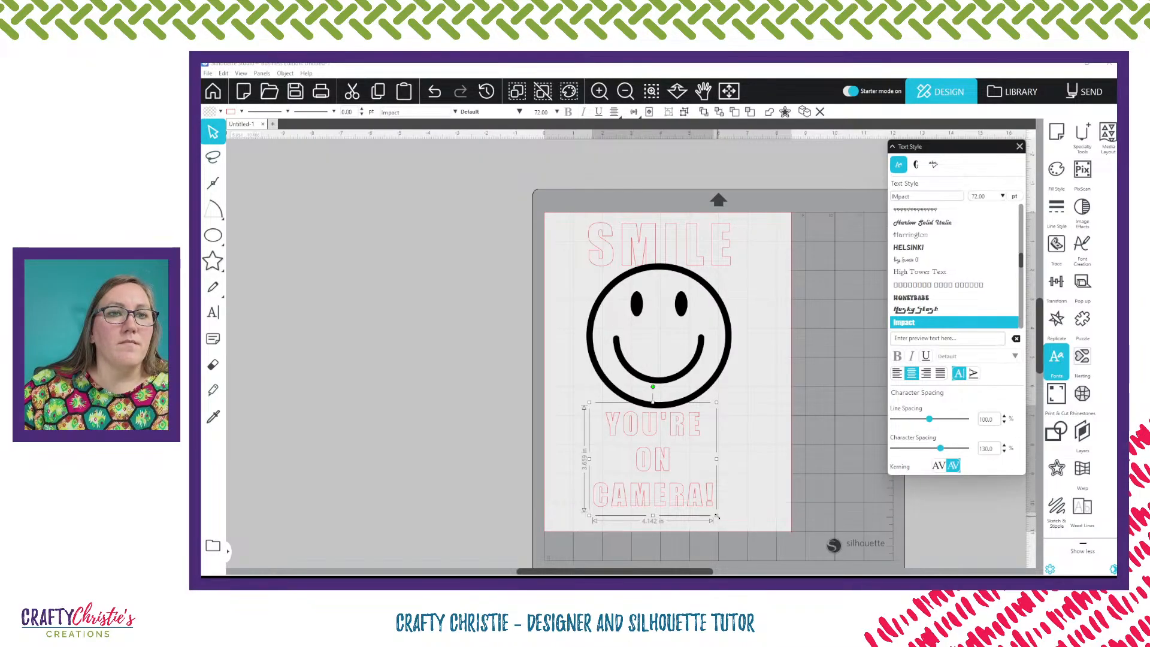
pyautogui.moveTo(721, 517); pyautogui.dragTo(754, 524)
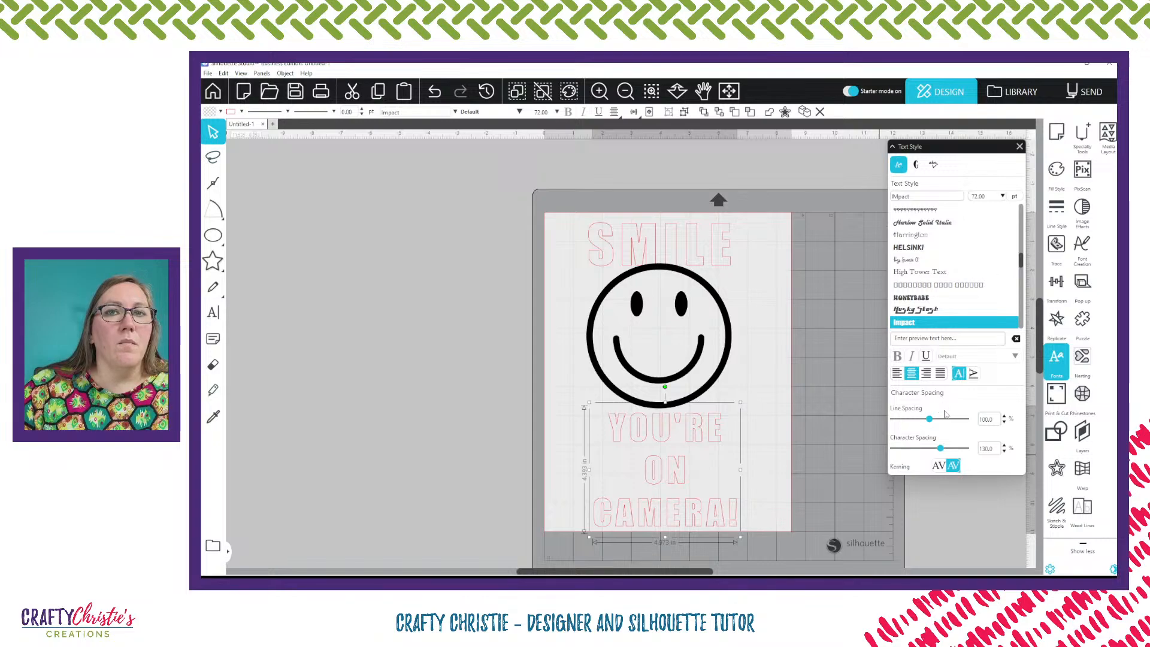
# Set the YOU'RE ON CAMERA! block's line spacing to 75% and move the block down below the face
pyautogui.moveTo(929, 419); pyautogui.dragTo(921, 422)
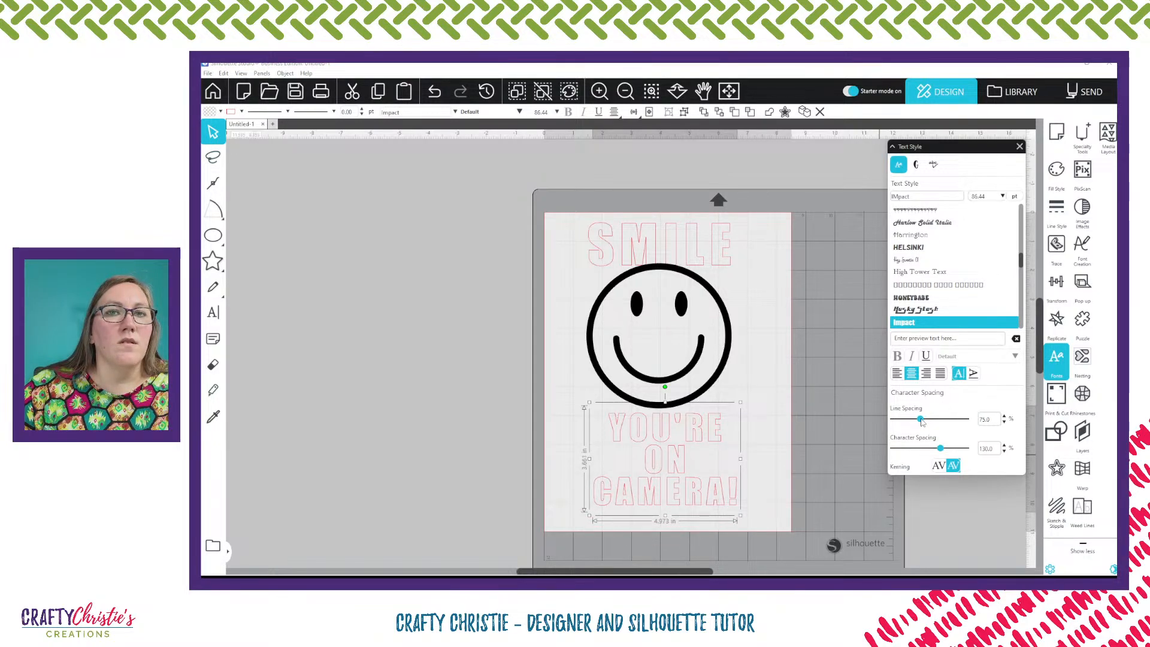
pyautogui.moveTo(716, 437); pyautogui.dragTo(714, 458)
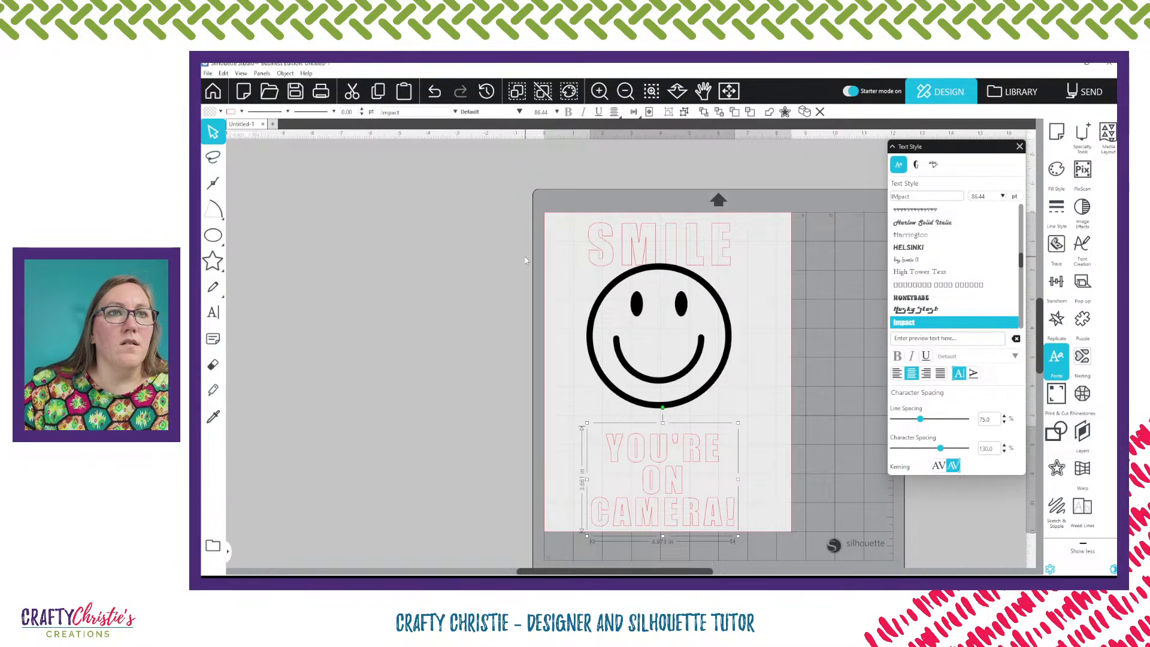
# Group the smiley face's parts into one object and nudge it slightly
pyautogui.click(649, 353)
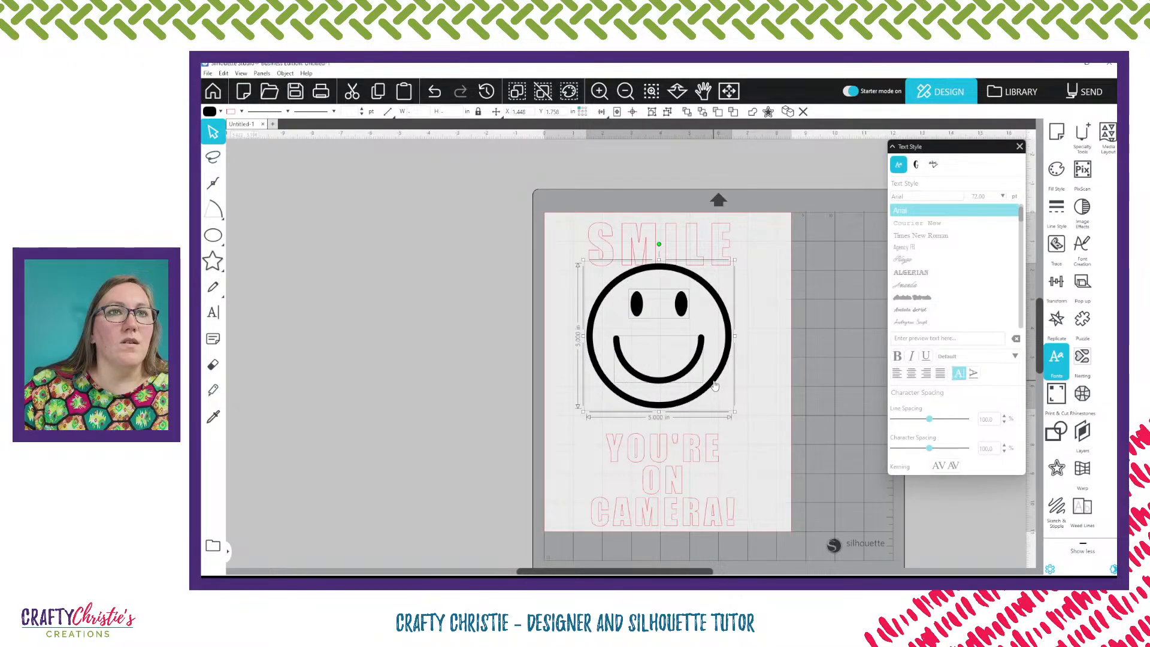
pyautogui.rightClick(714, 385)
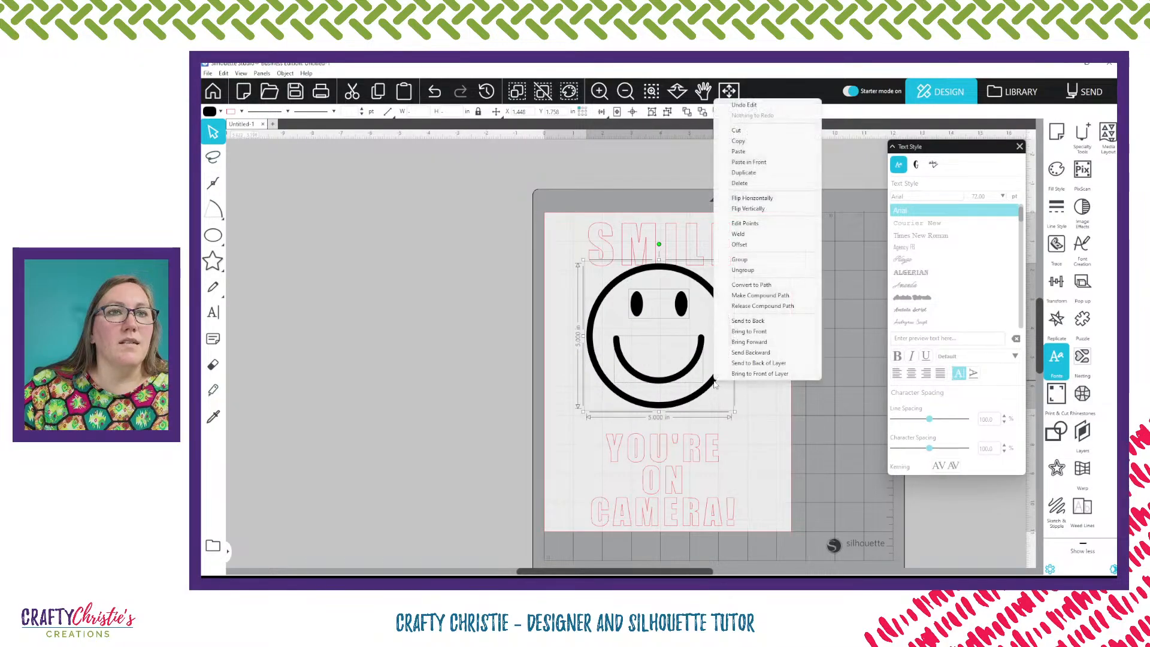
pyautogui.click(740, 259)
pyautogui.moveTo(730, 334); pyautogui.dragTo(736, 341)
# Select all the design elements and align them to each other's horizontal centre
pyautogui.click(643, 204)
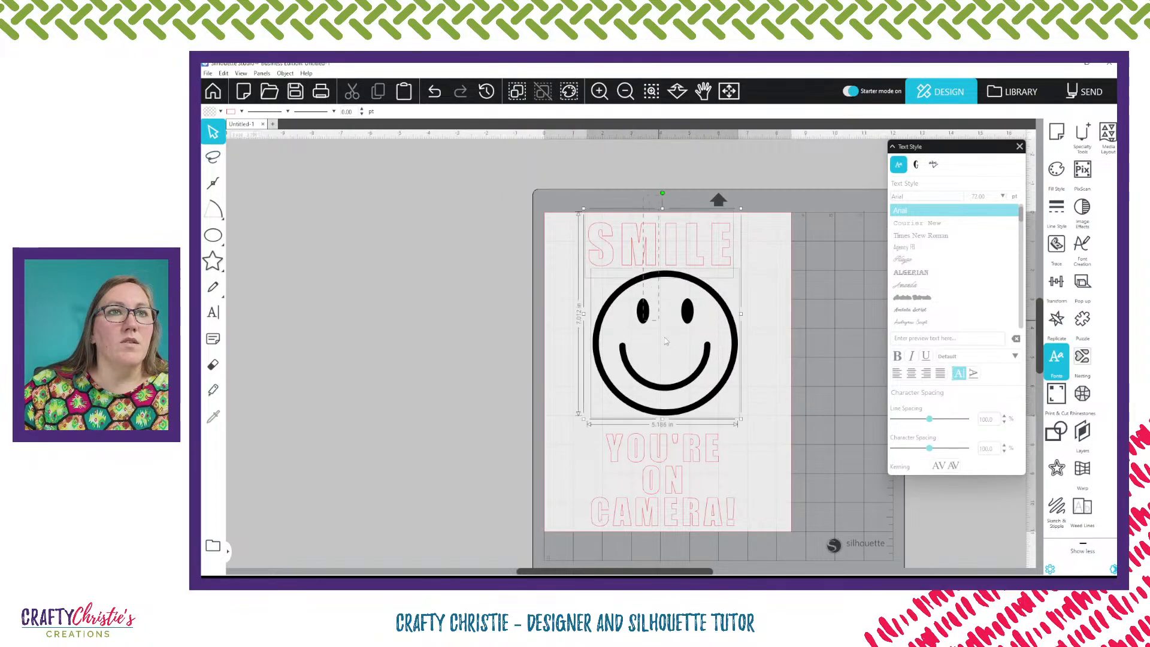
pyautogui.hotkey('ctrl', 'a')
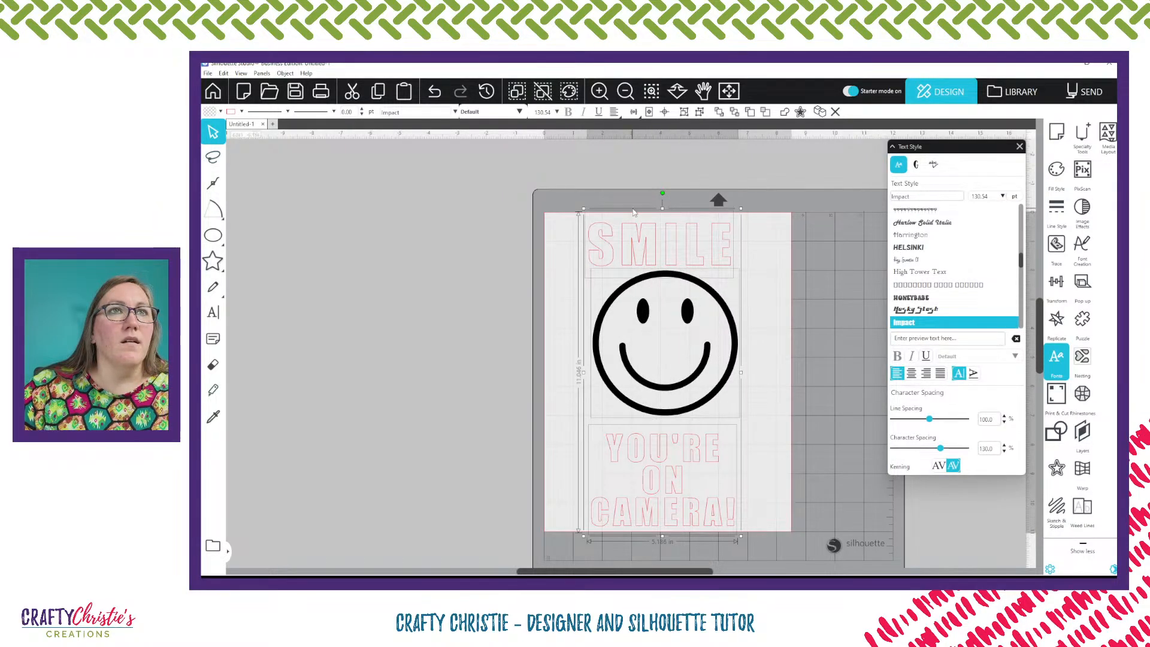
pyautogui.click(633, 113)
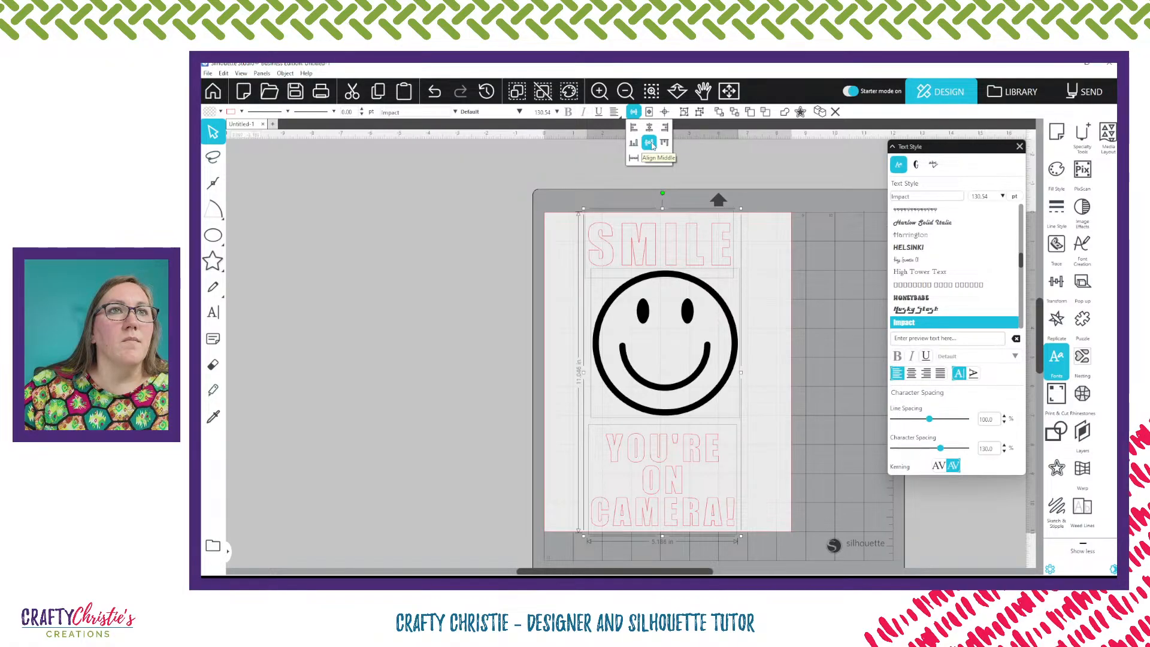
pyautogui.click(649, 128)
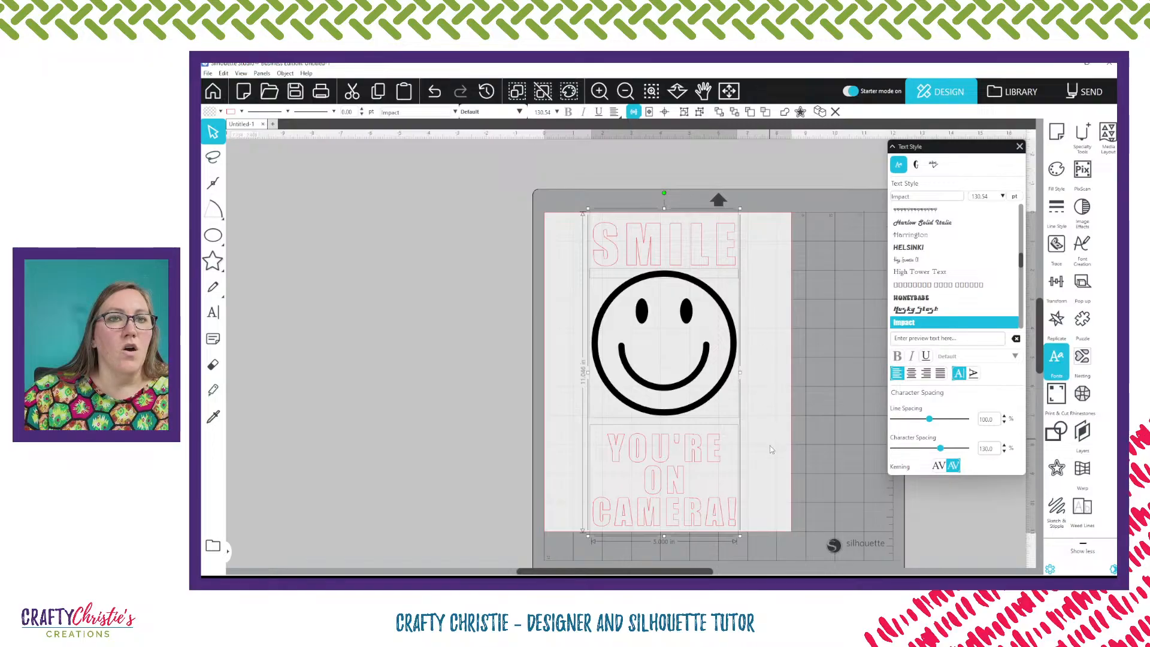
# Switch the page orientation to landscape and back to portrait
pyautogui.click(1020, 146)
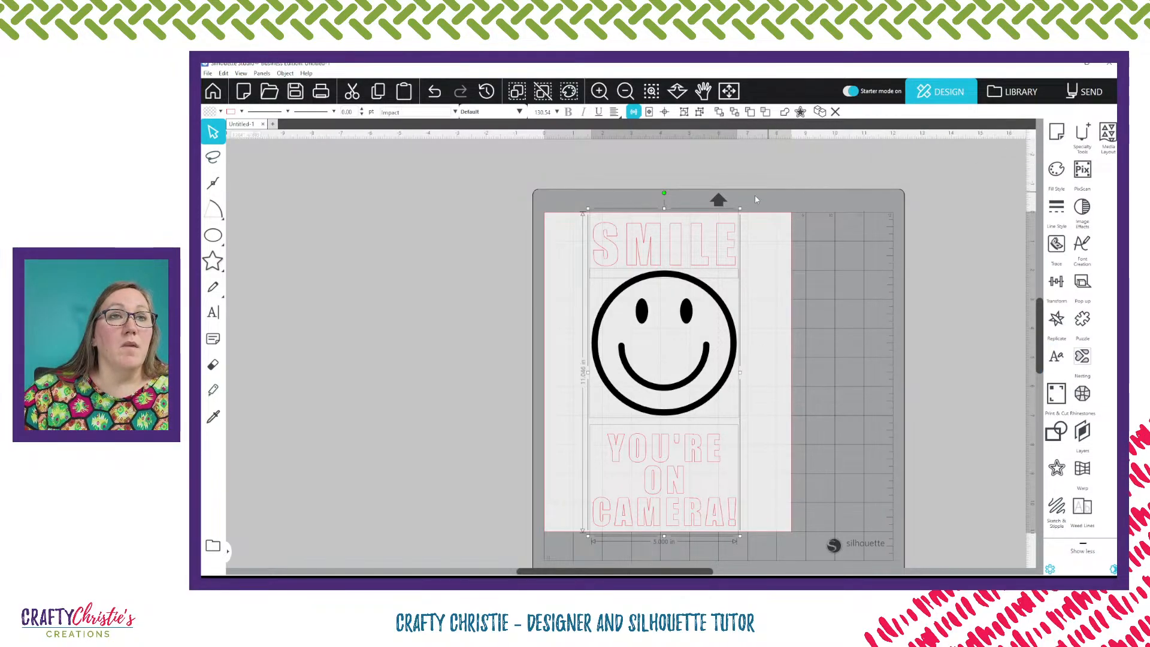
pyautogui.click(1057, 133)
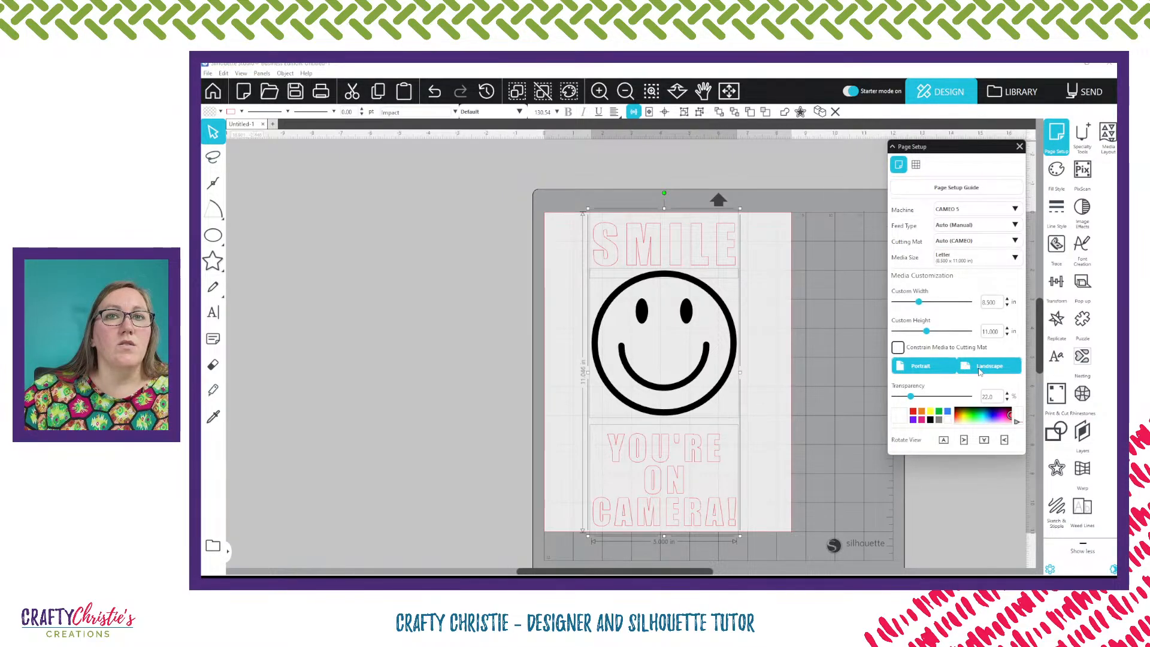
pyautogui.click(979, 368)
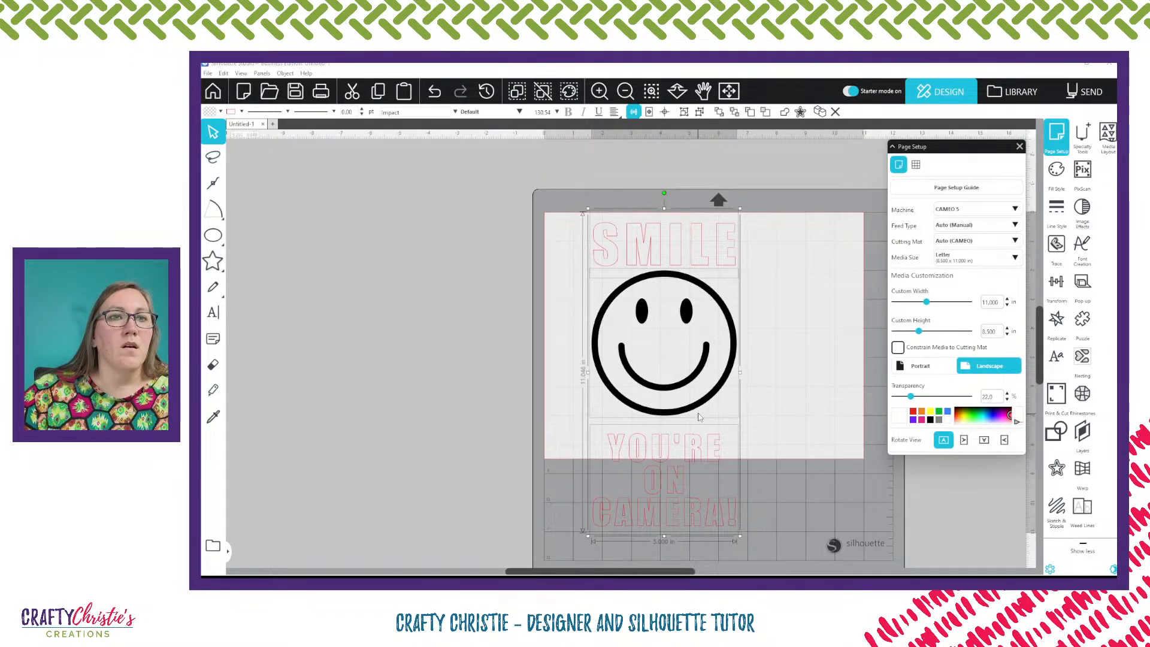
pyautogui.moveTo(705, 388); pyautogui.dragTo(740, 410)
pyautogui.click(913, 366)
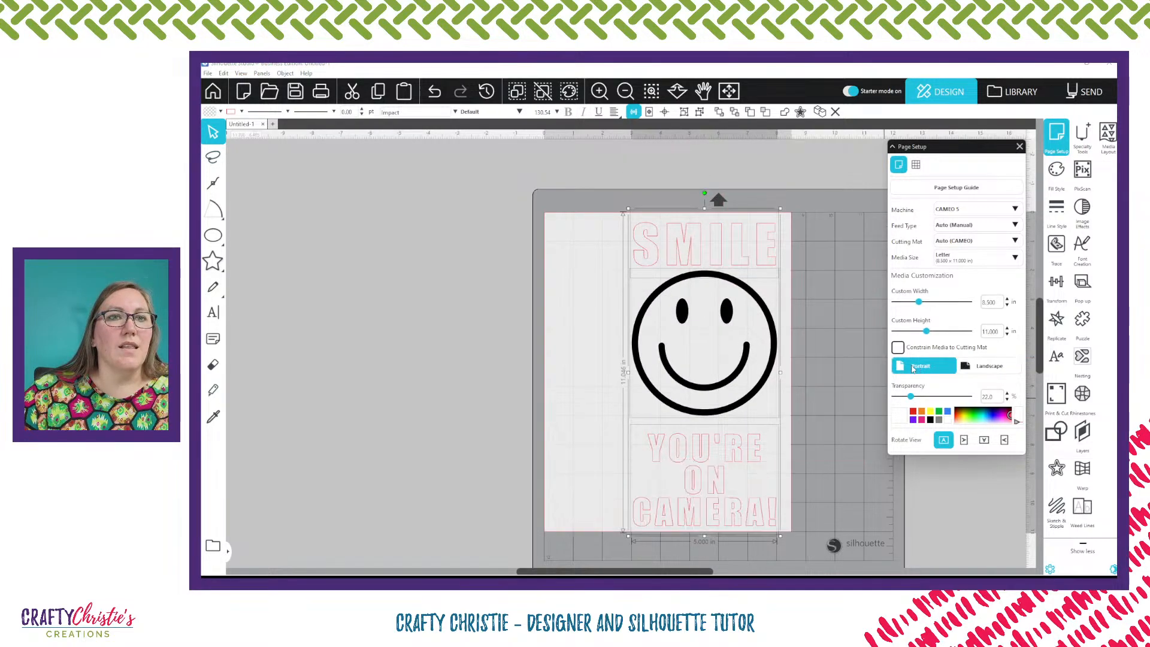
# Select all the elements and move them back to the centre of the portrait page
pyautogui.click(724, 366)
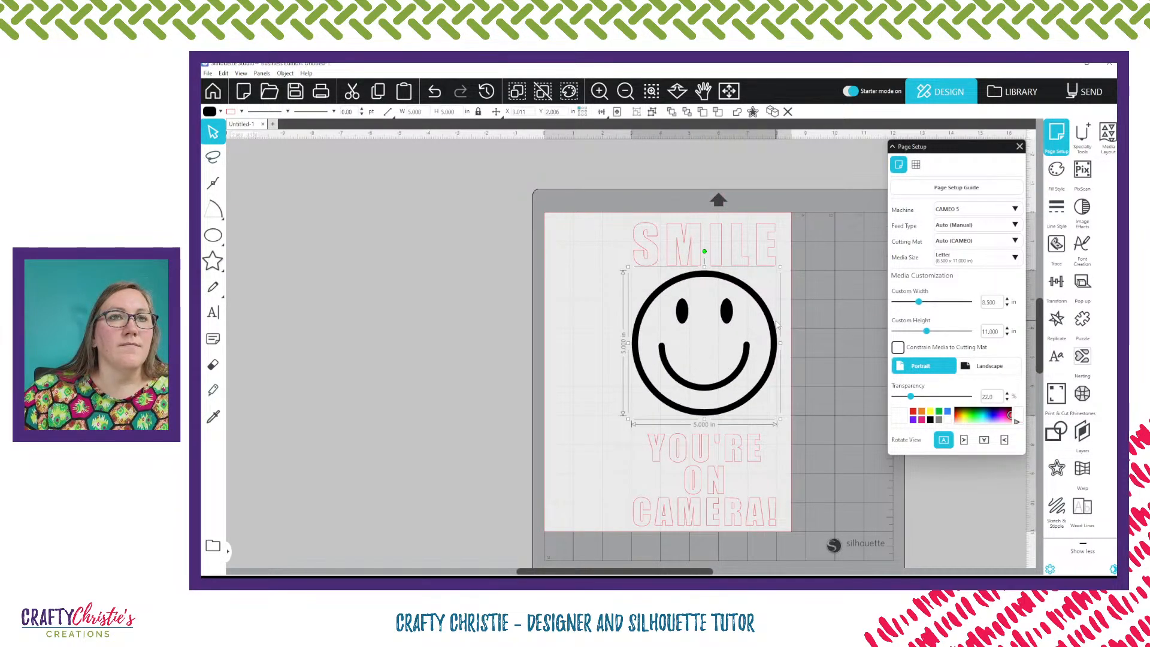
pyautogui.hotkey('ctrl', 'a')
pyautogui.scroll(-2, 603, 233)
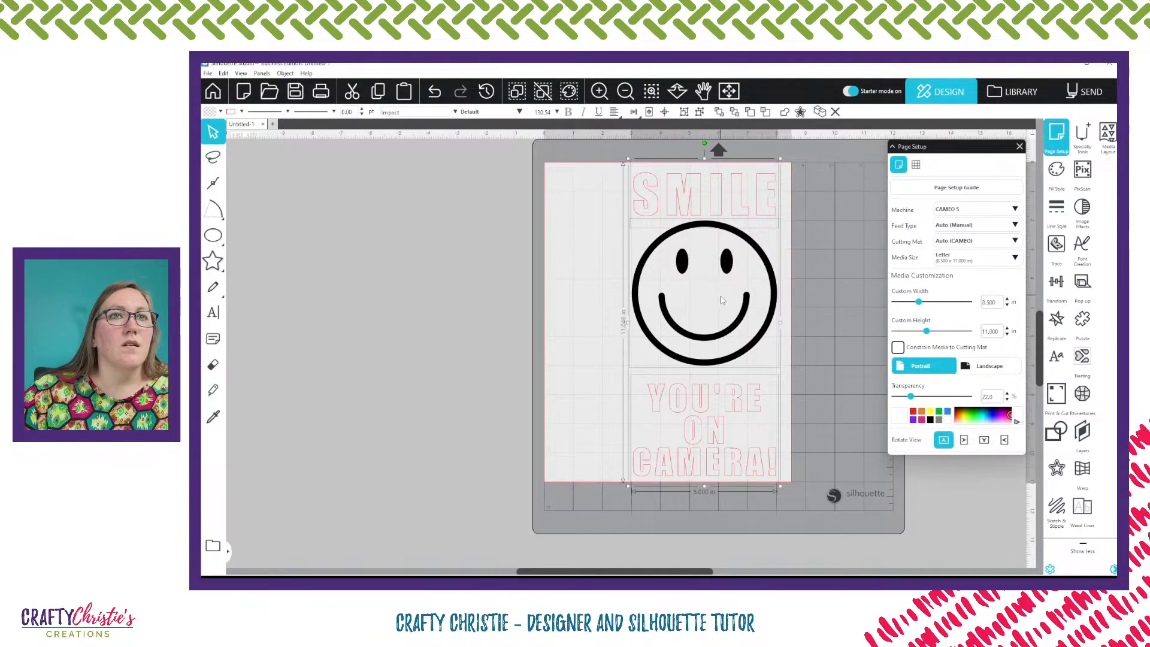
pyautogui.moveTo(732, 326); pyautogui.dragTo(695, 324)
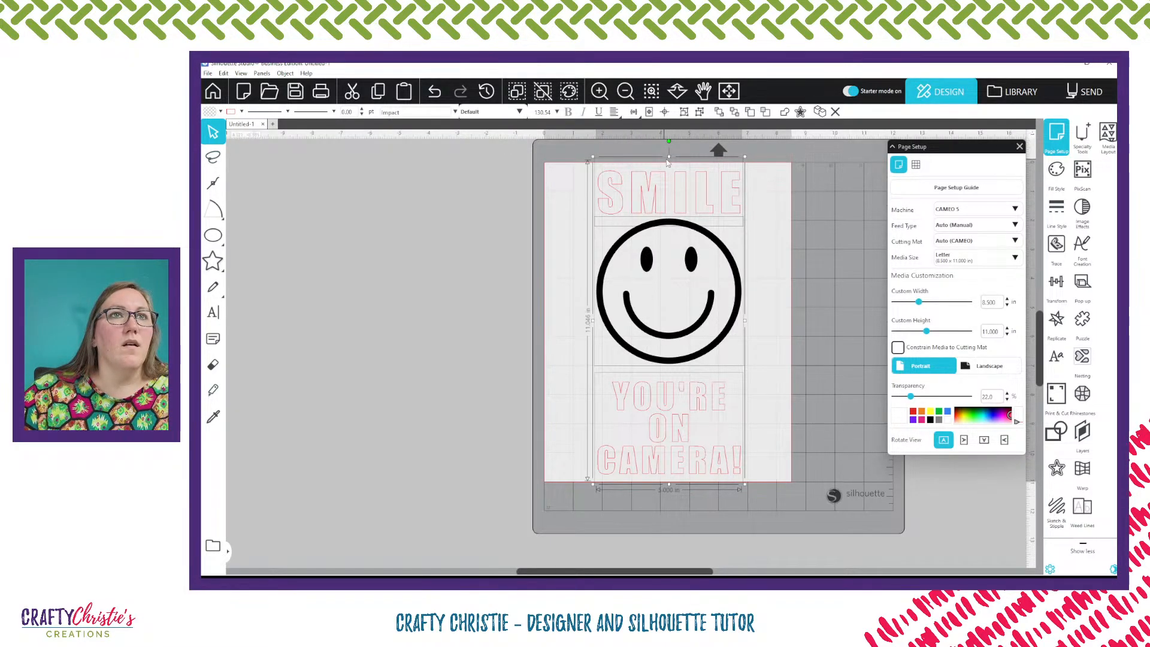
# Space the SMILE text, face and YOU'RE ON CAMERA! block evenly in the vertical direction
pyautogui.click(632, 112)
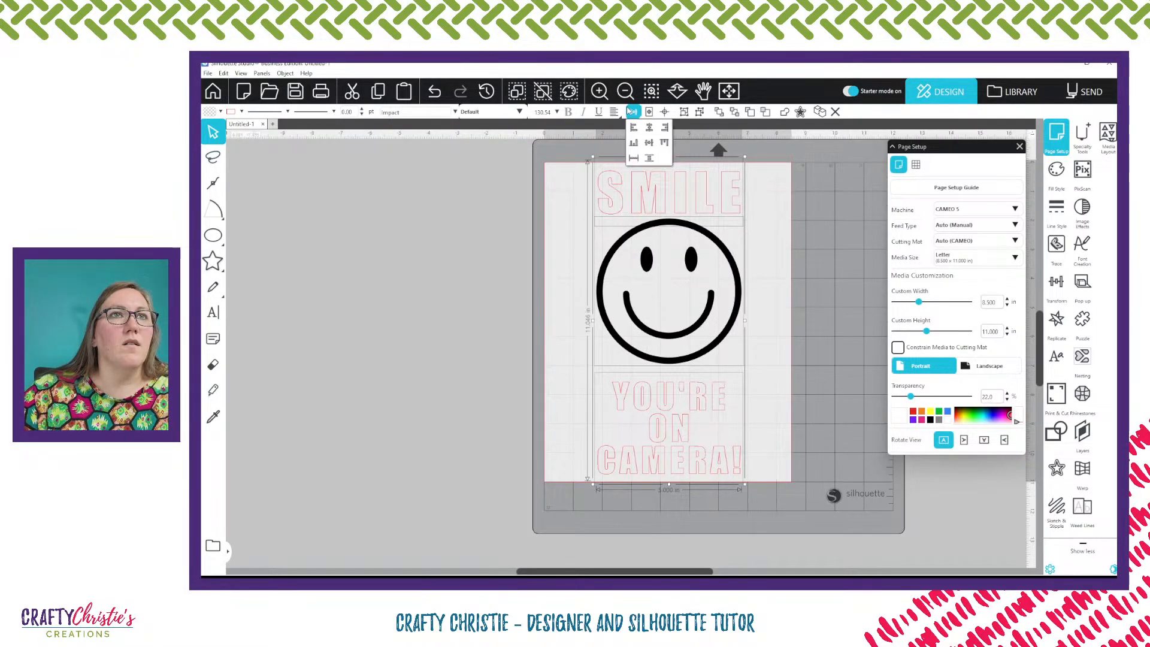
pyautogui.click(649, 159)
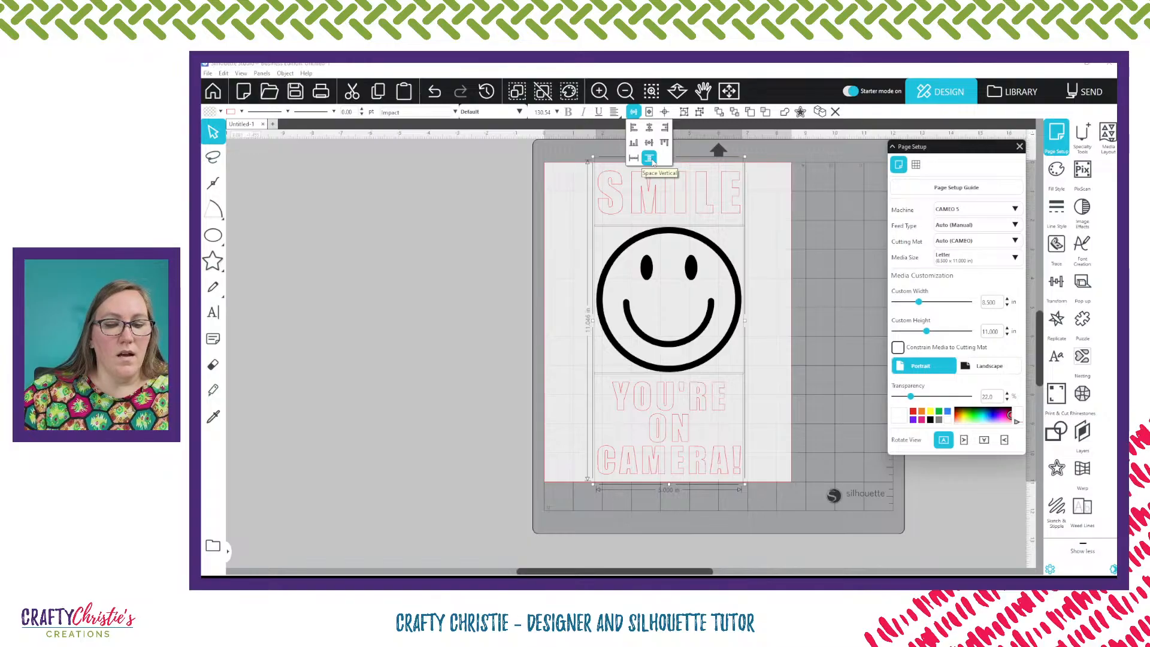
pyautogui.click(753, 202)
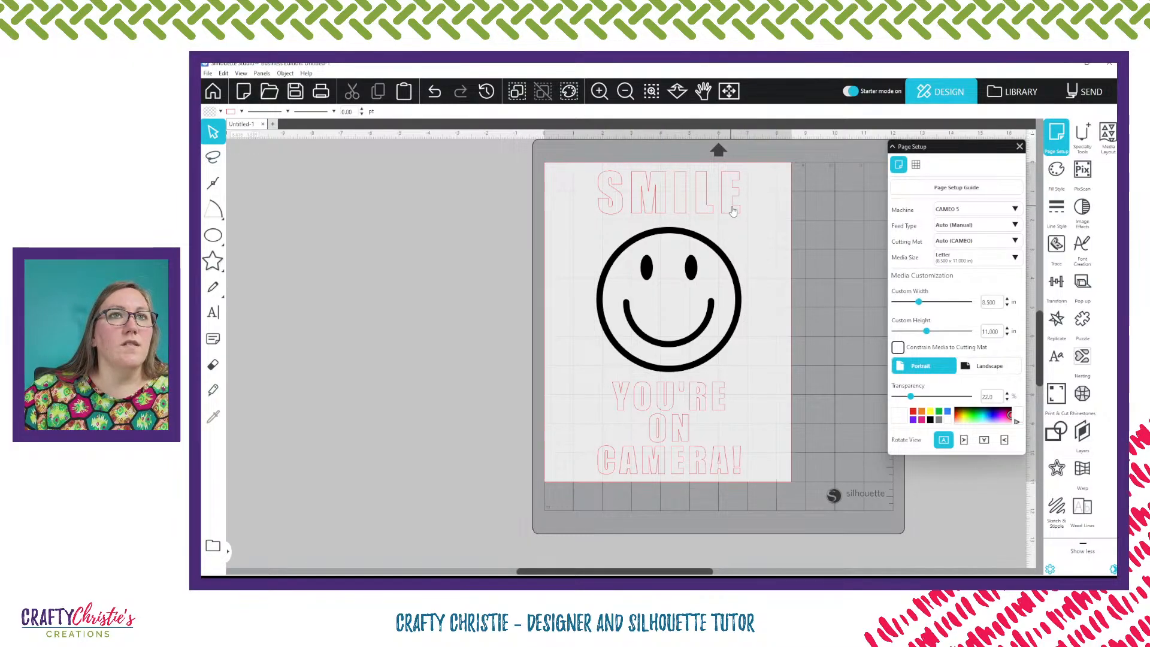
# Fill the SMILE text solid black and set its line colour
pyautogui.click(734, 199)
pyautogui.click(221, 112)
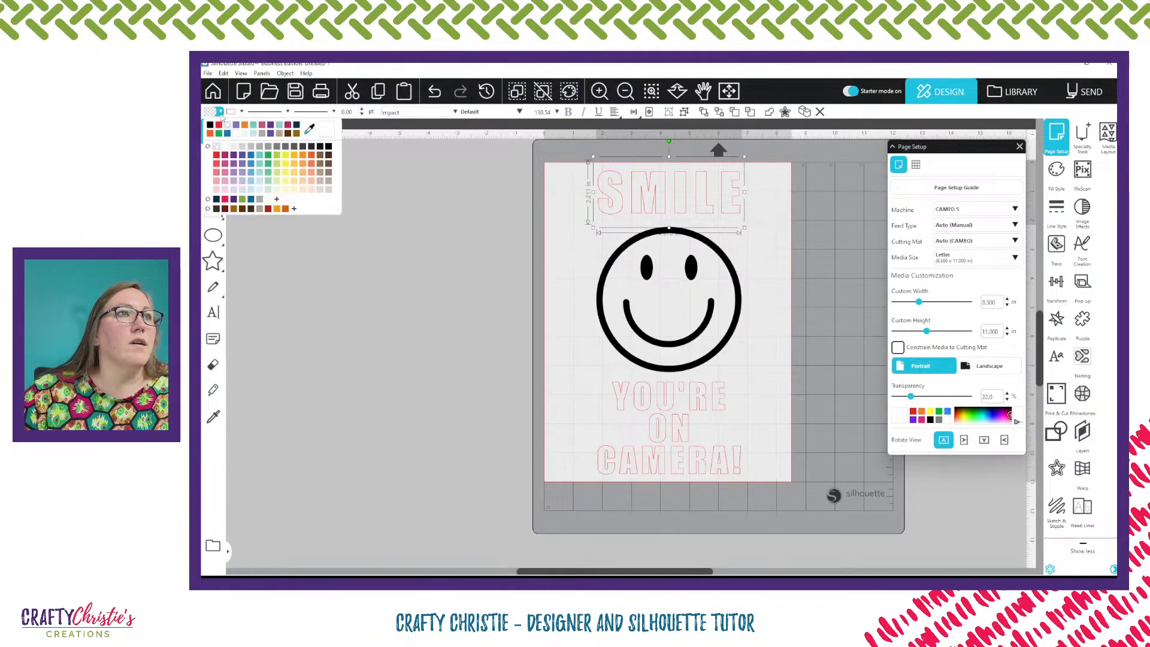
pyautogui.click(210, 125)
pyautogui.click(242, 112)
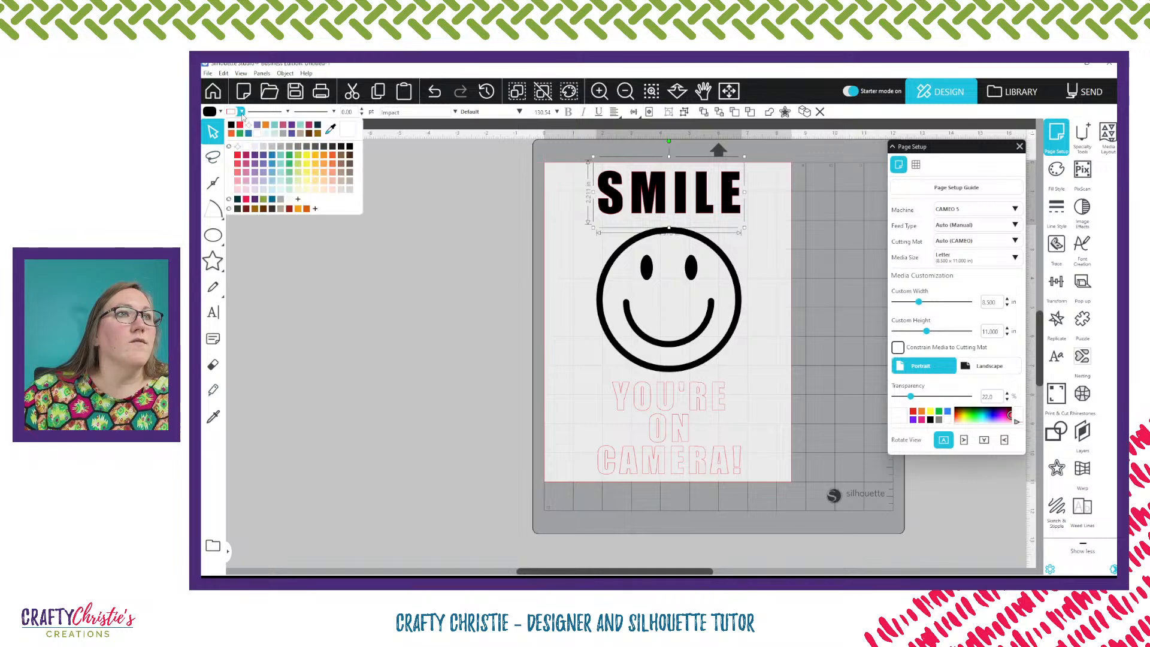
pyautogui.click(248, 128)
# Fill the YOU'RE ON CAMERA! text solid black and set its line colour
pyautogui.click(671, 421)
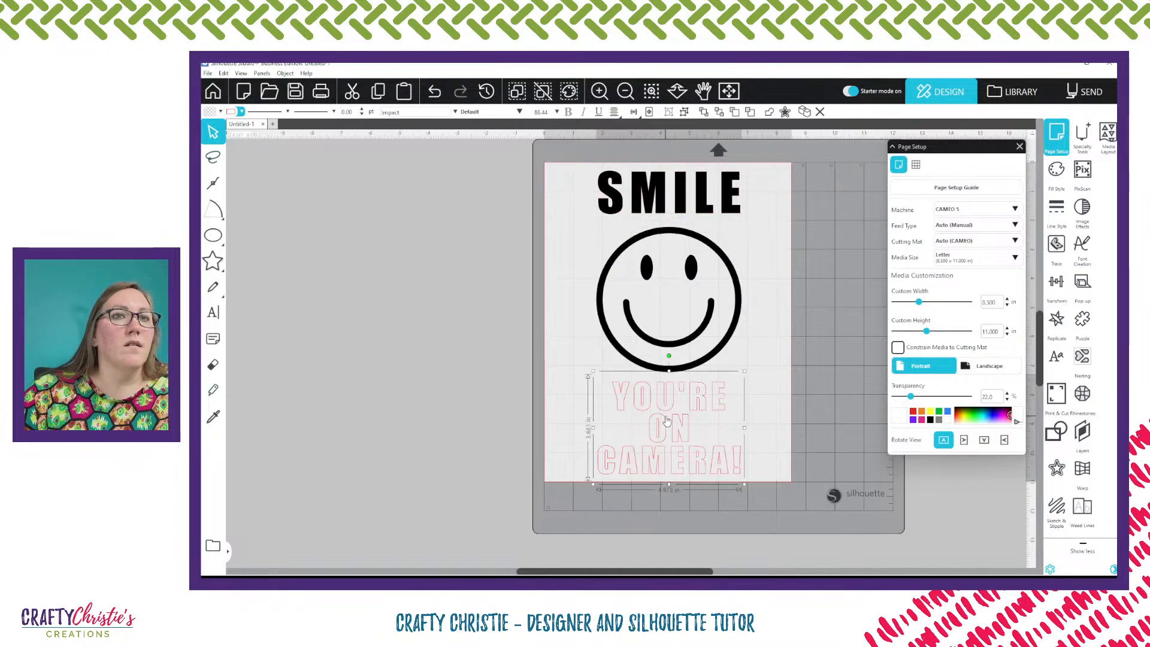
pyautogui.click(220, 112)
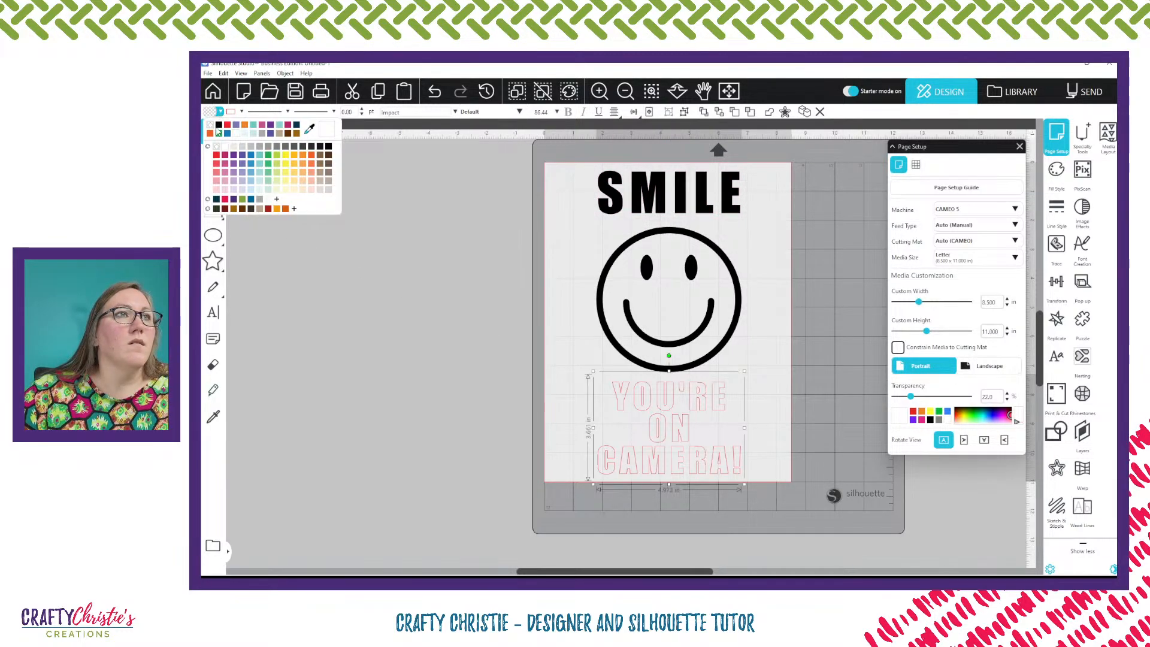
pyautogui.click(218, 125)
pyautogui.click(241, 113)
pyautogui.click(259, 140)
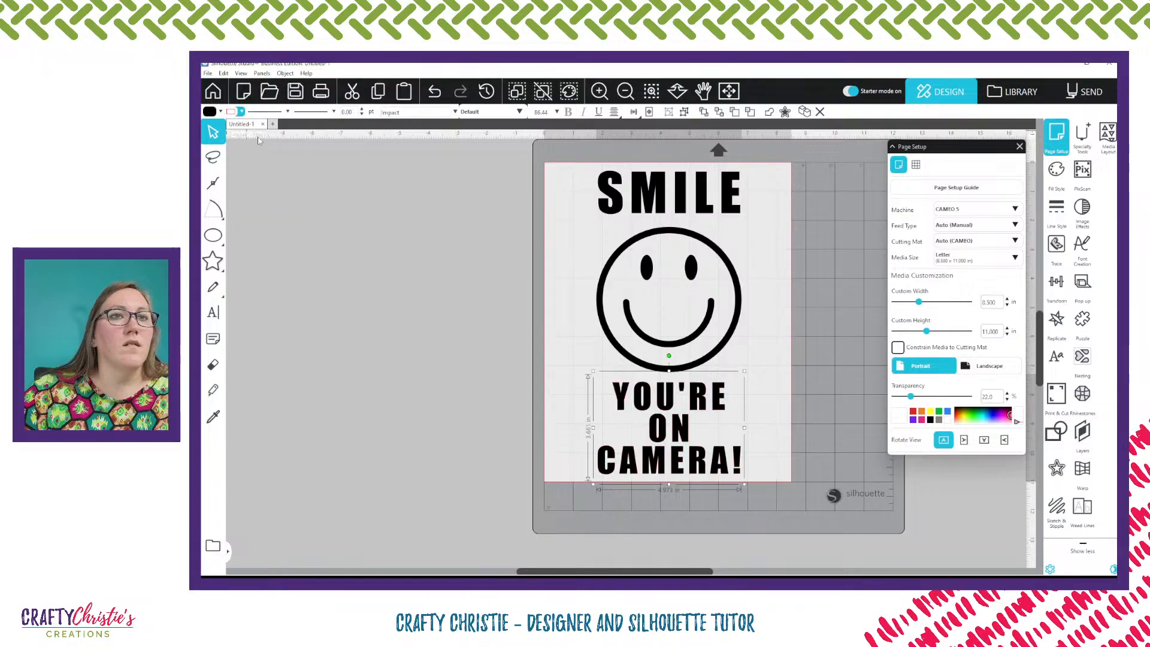
# Select every element, group them together and center the group to the page
pyautogui.click(773, 399)
pyautogui.moveTo(566, 167); pyautogui.dragTo(702, 397)
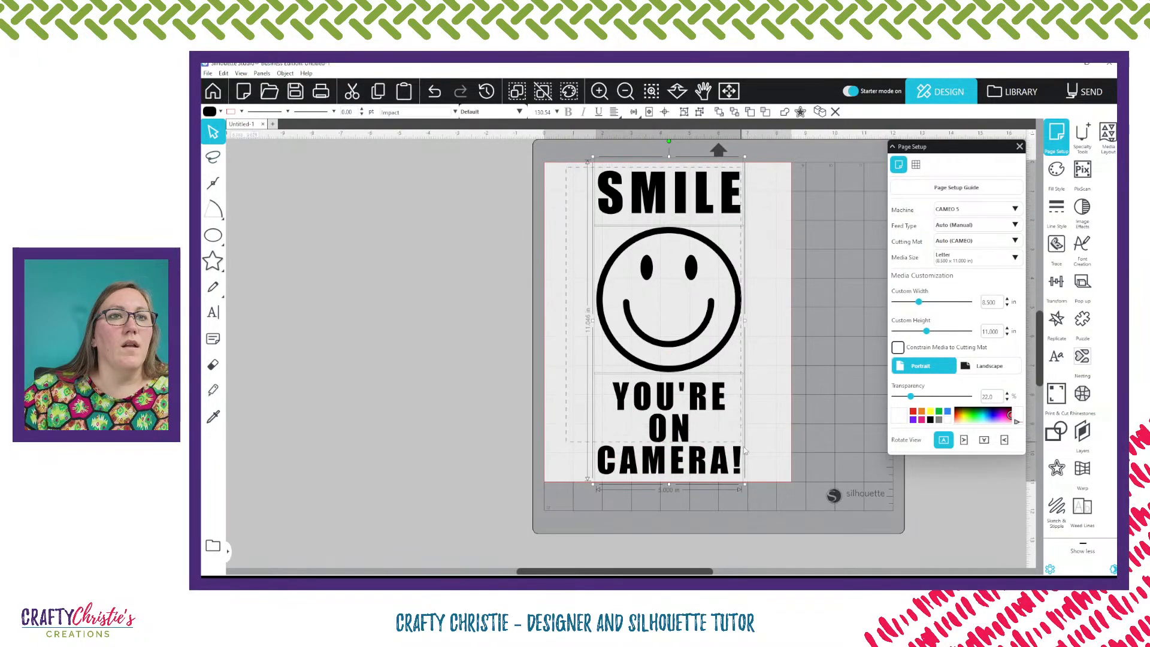
pyautogui.rightClick(705, 406)
pyautogui.click(753, 280)
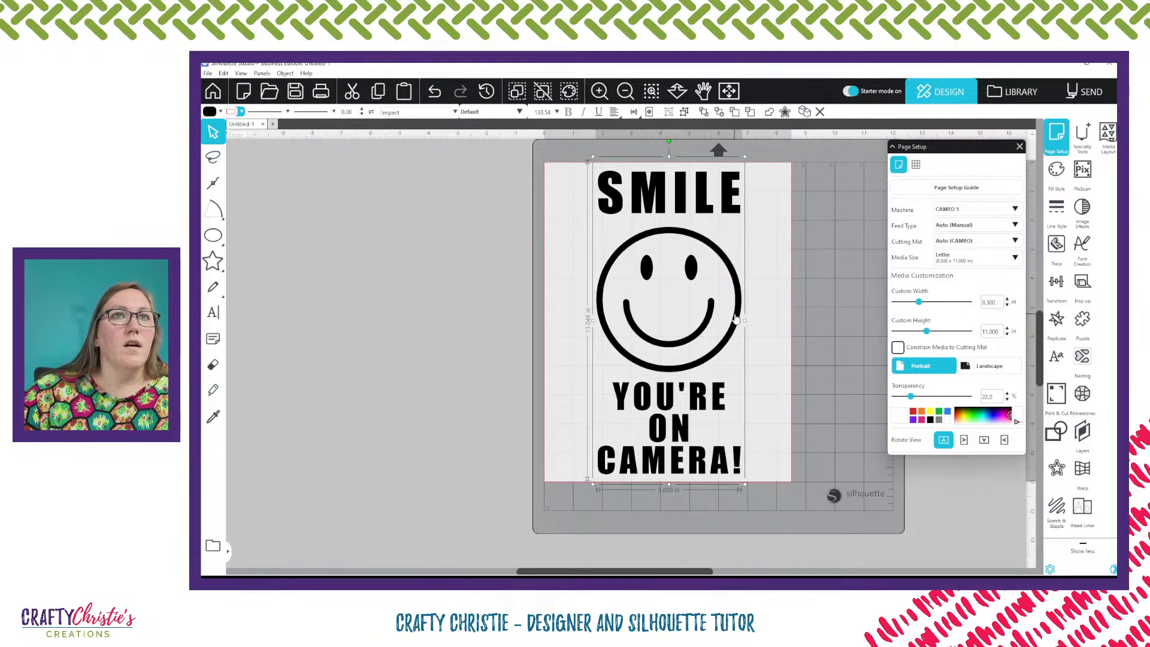
pyautogui.click(648, 112)
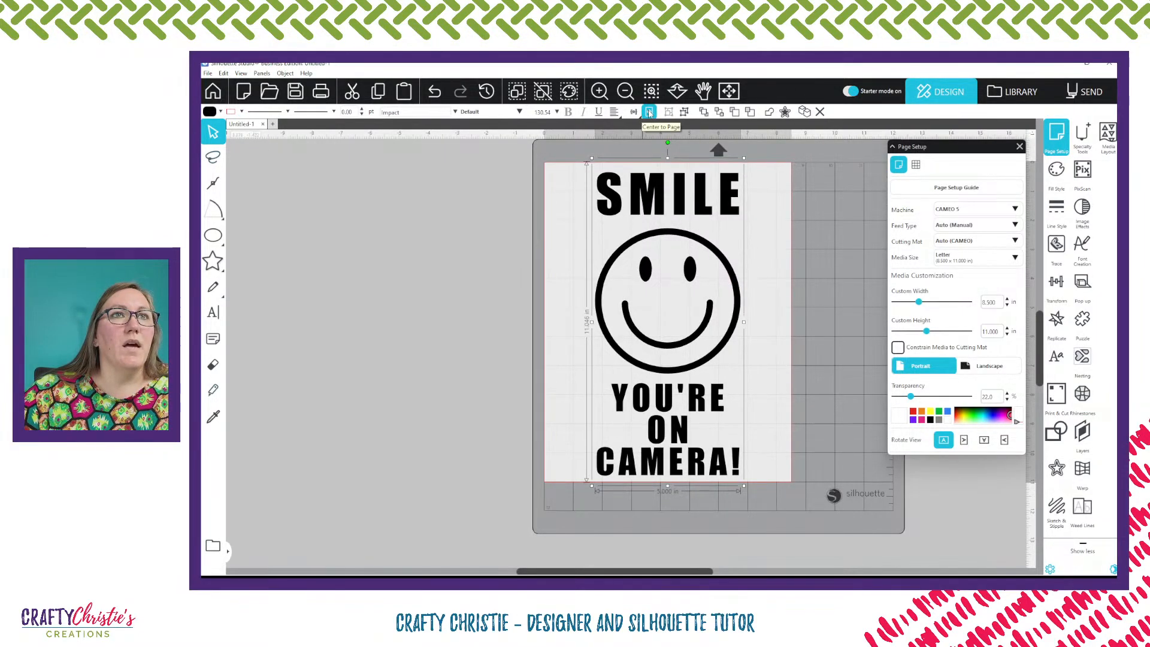
# Change the page media size to Auto (12x12)
pyautogui.click(812, 375)
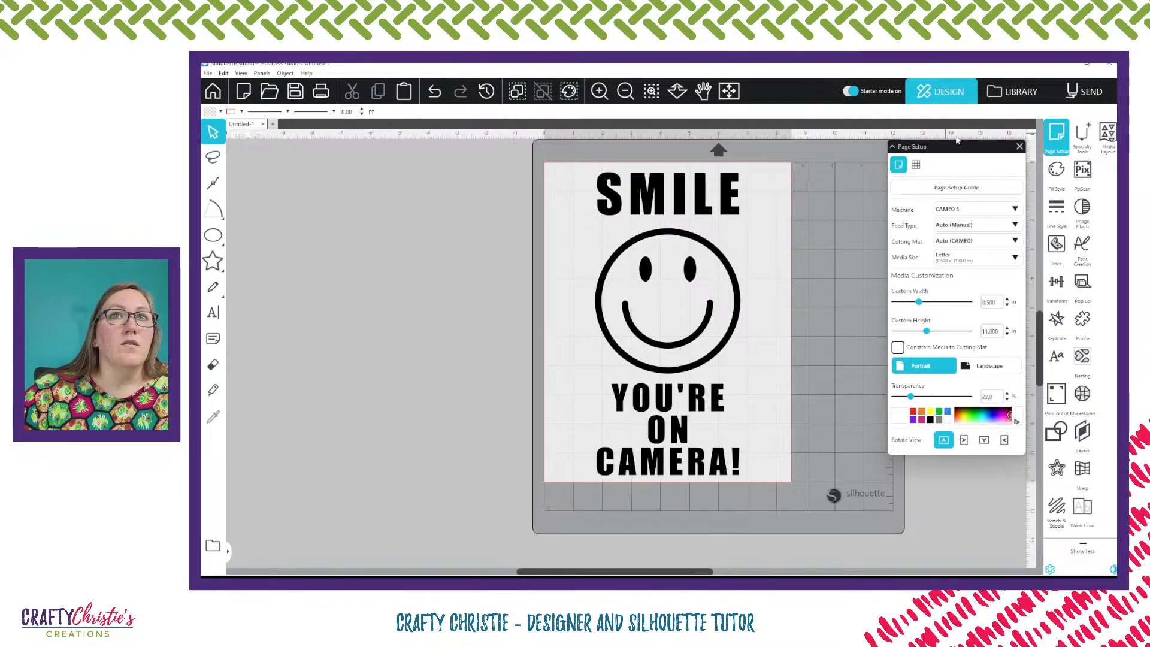
pyautogui.click(1021, 147)
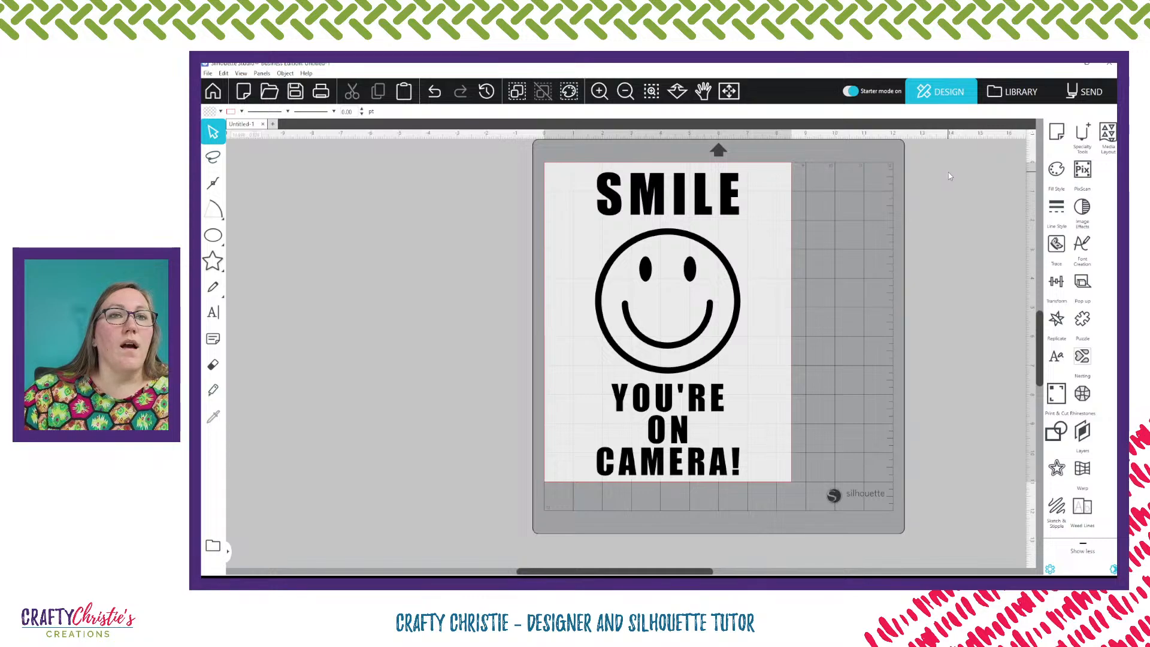
pyautogui.click(1063, 137)
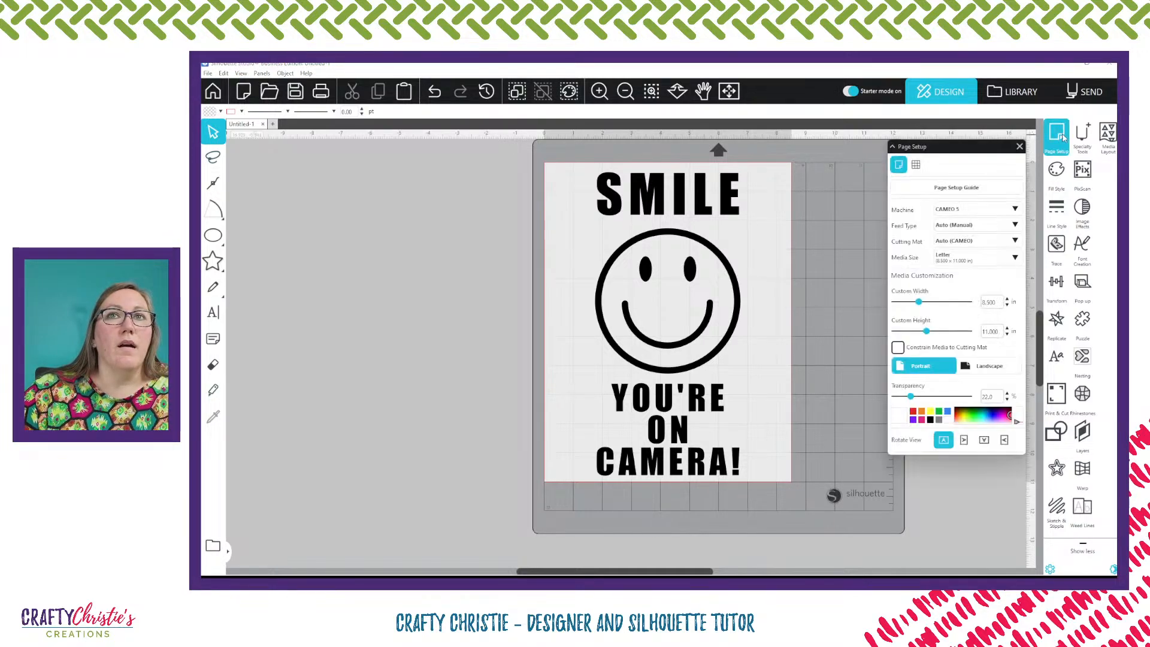
pyautogui.click(970, 258)
pyautogui.click(963, 281)
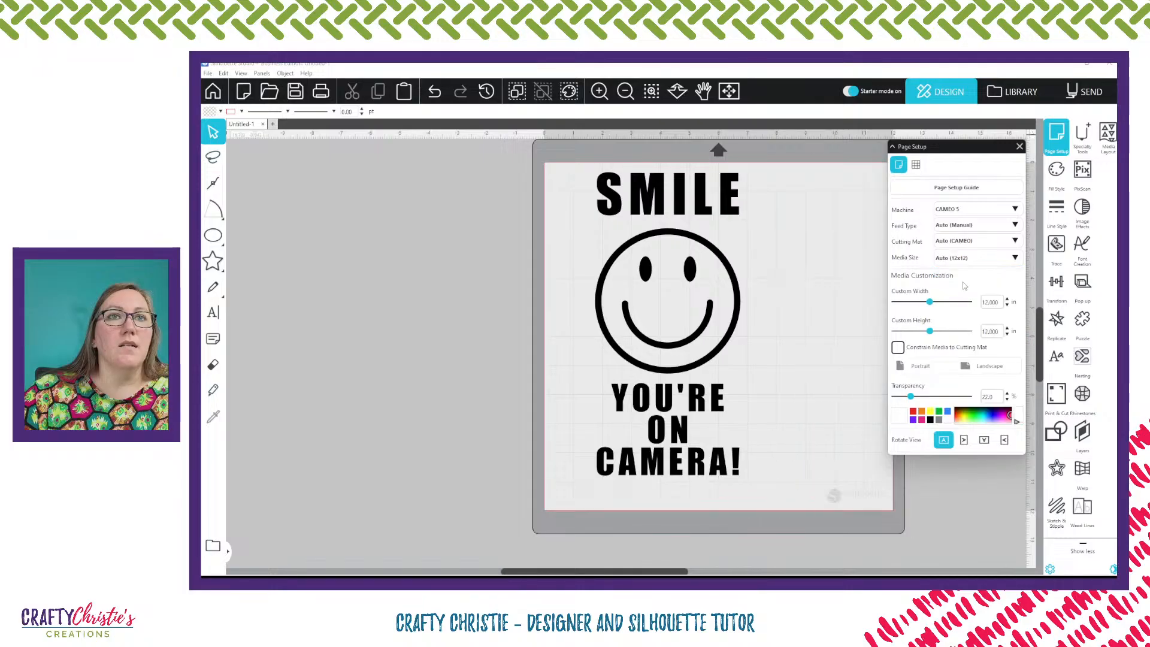
pyautogui.click(1020, 147)
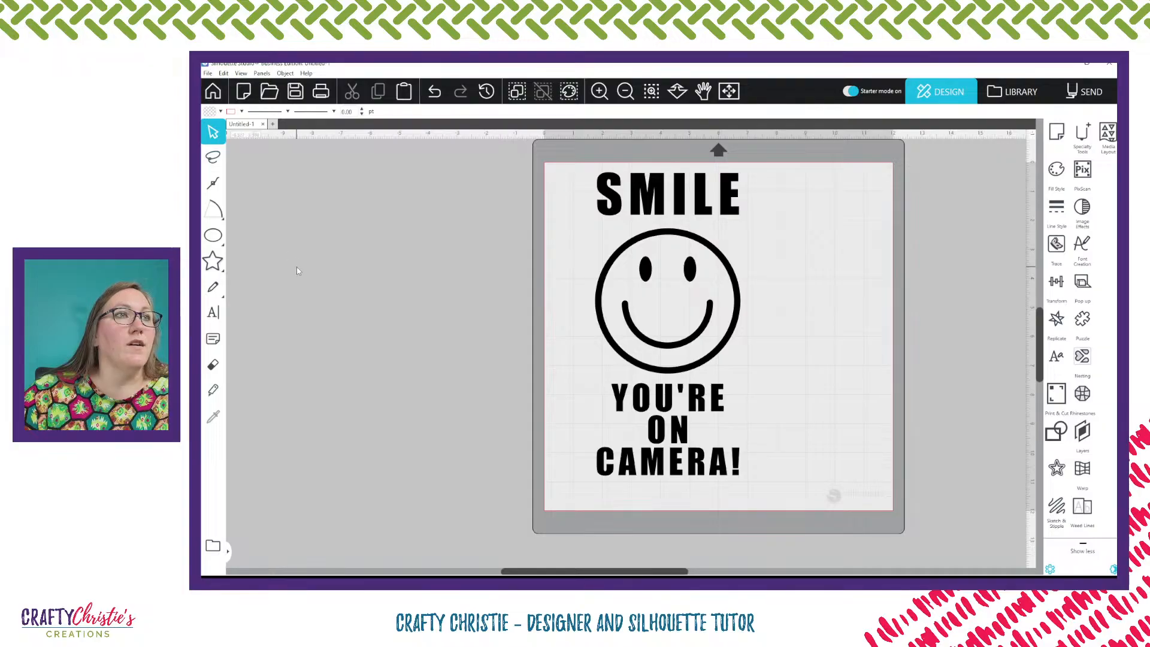
# Draw a rectangle about 5.2 in wide and 10.8 in tall framing the whole design
pyautogui.moveTo(213, 234); pyautogui.dragTo(242, 238)
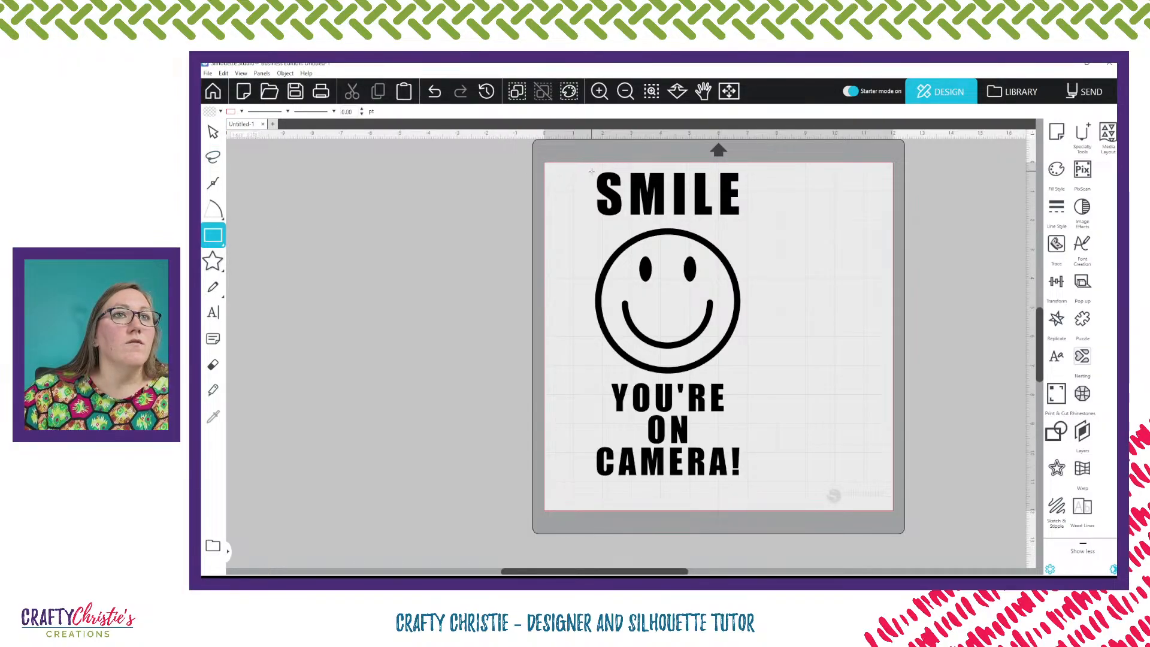
pyautogui.moveTo(587, 168); pyautogui.dragTo(744, 481)
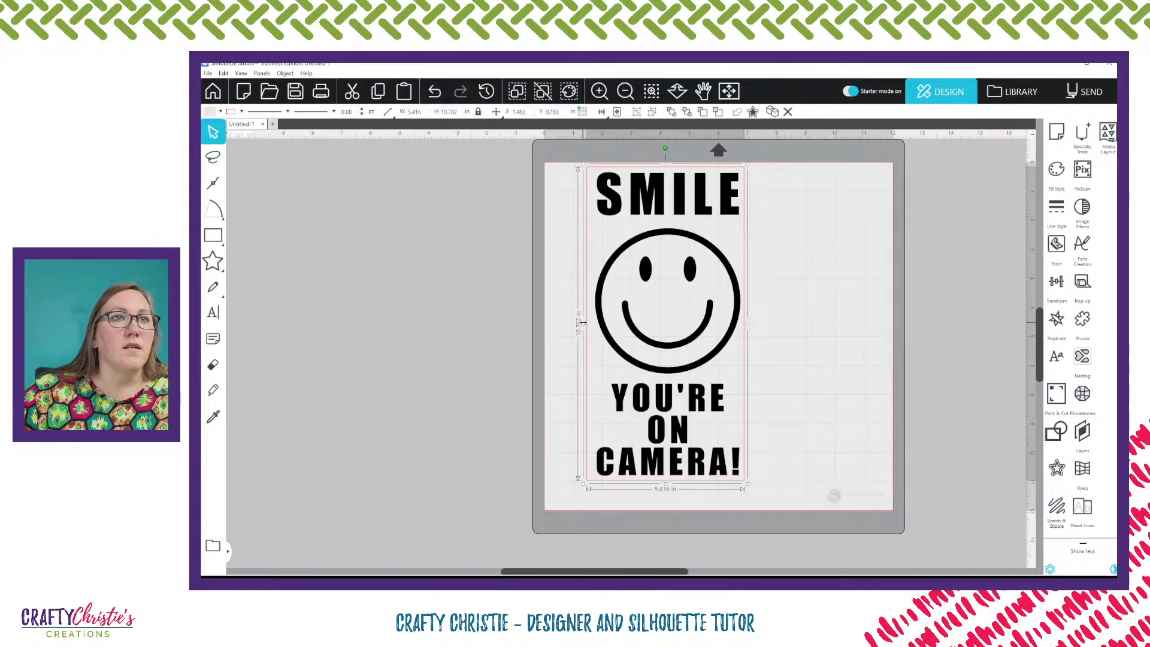
pyautogui.moveTo(583, 325); pyautogui.dragTo(589, 327)
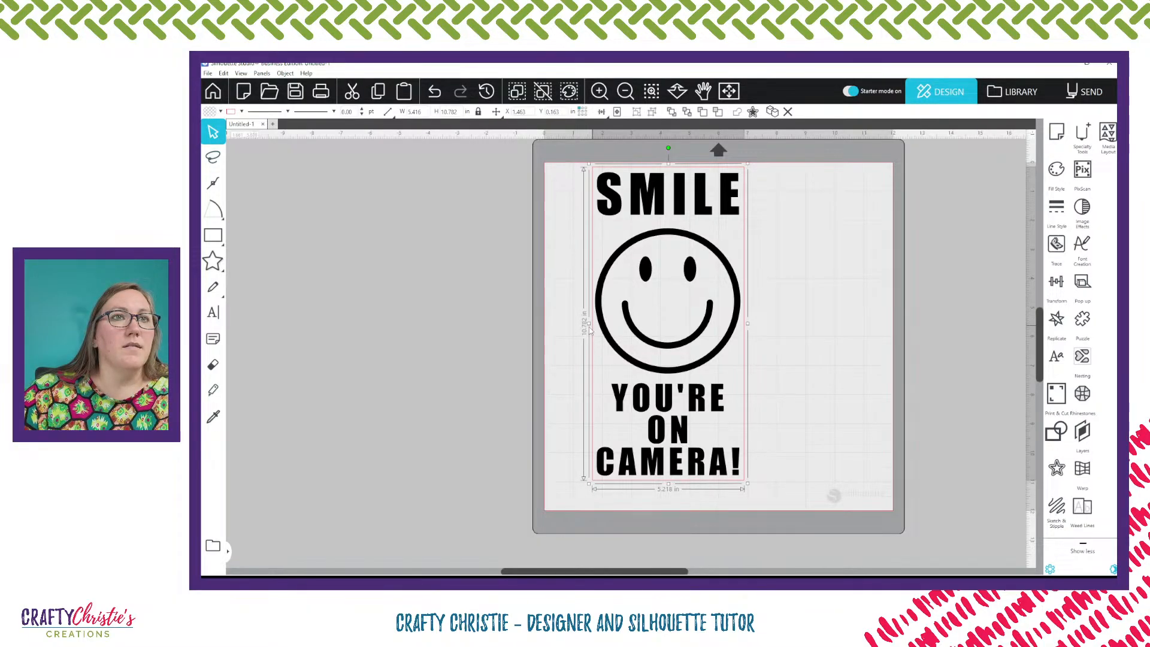
pyautogui.click(804, 328)
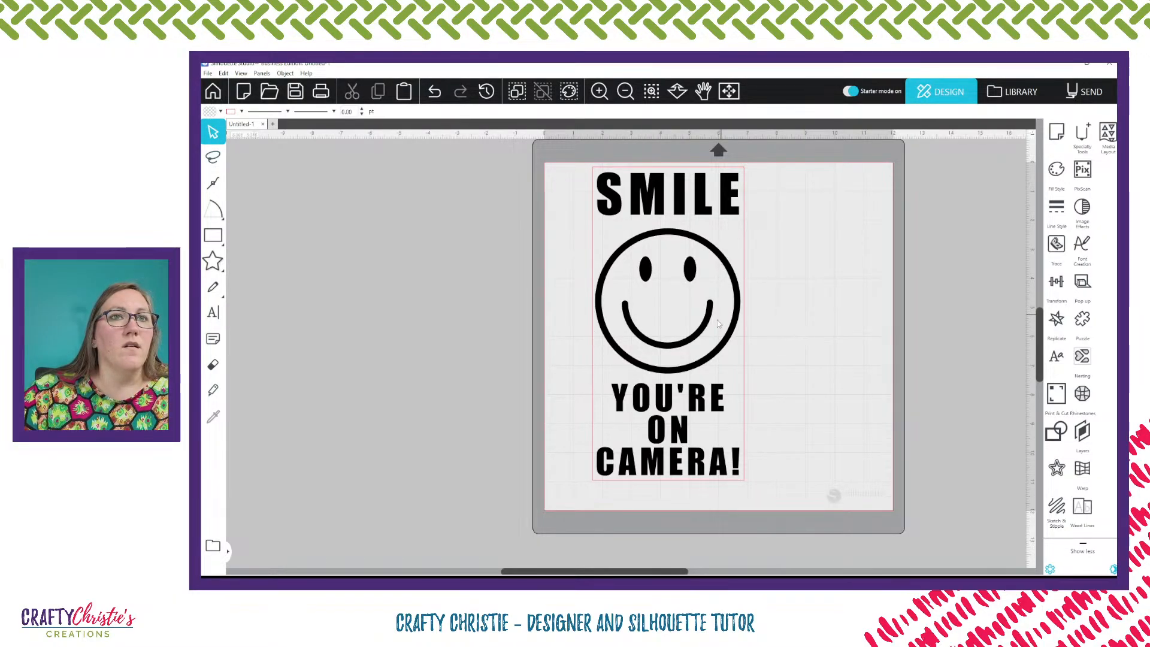
# Group the rectangle with the whole design and move the group toward the right side of the mat
pyautogui.moveTo(572, 184); pyautogui.dragTo(716, 511)
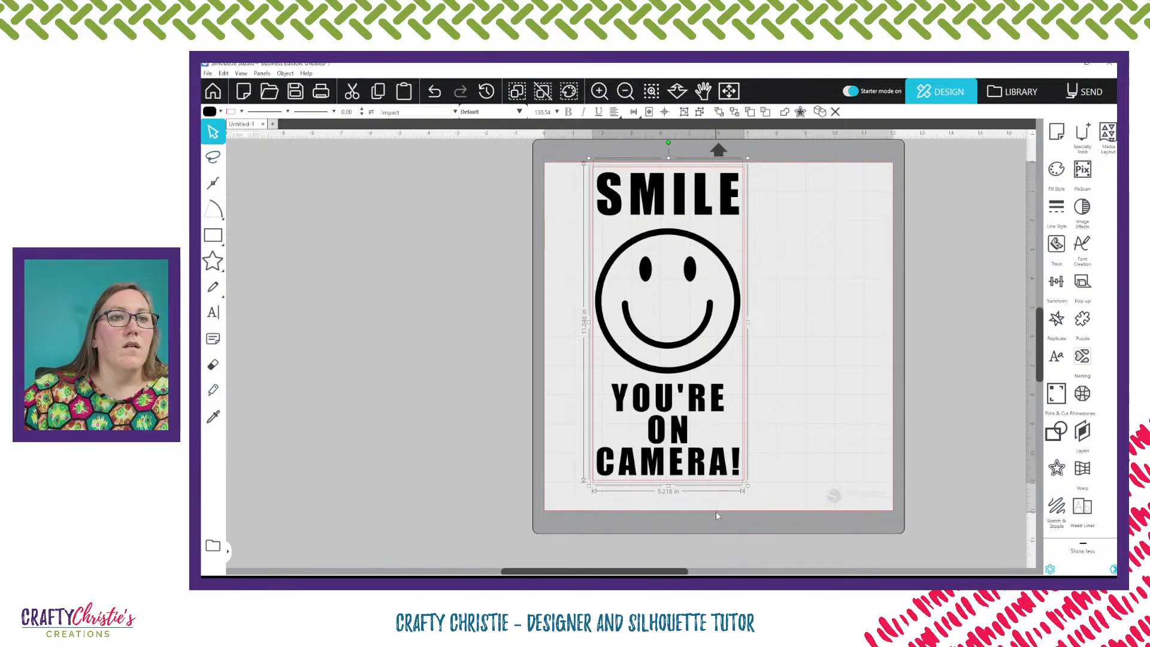
pyautogui.hotkey('ctrl', 'g')
pyautogui.click(565, 262)
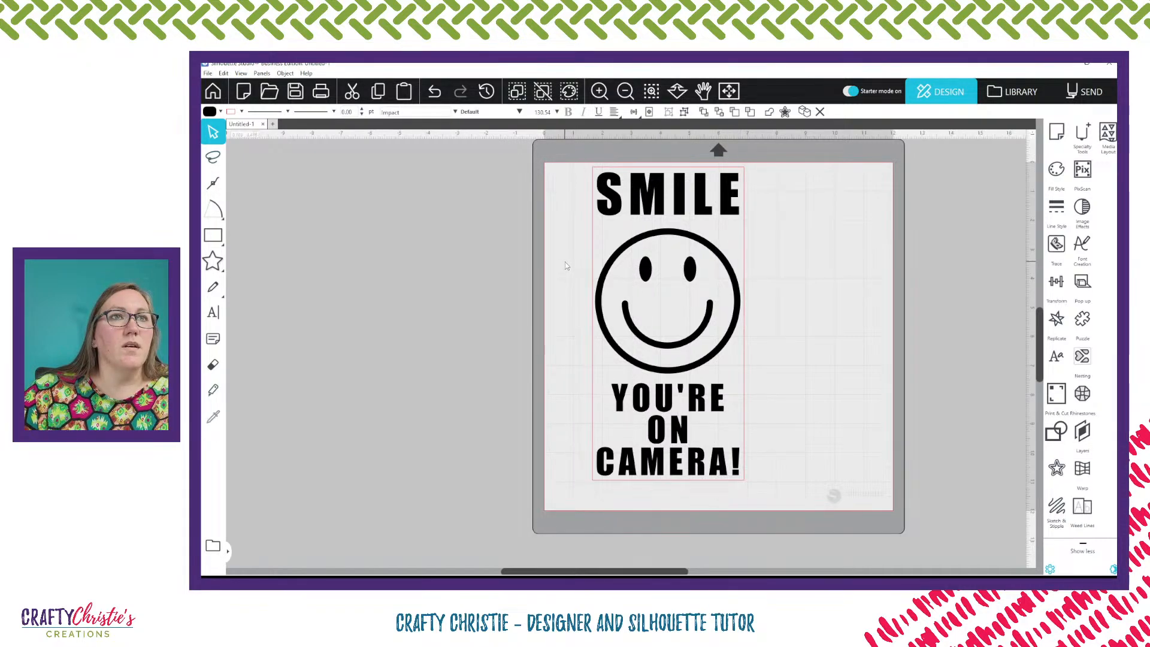
pyautogui.moveTo(575, 174); pyautogui.dragTo(718, 348)
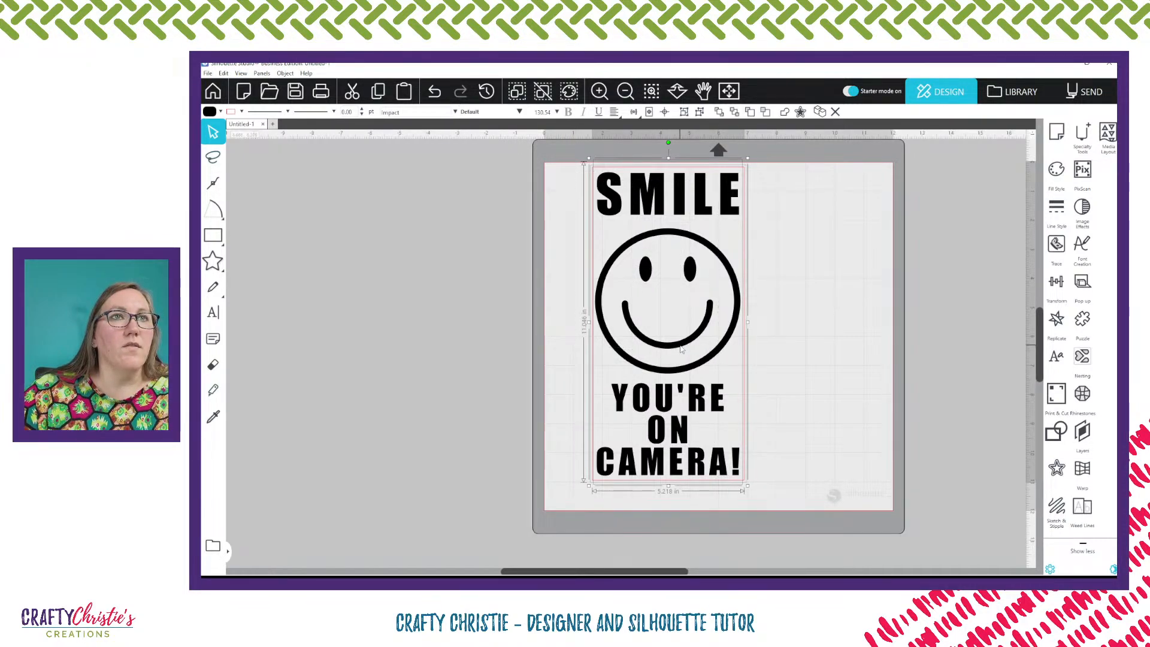
pyautogui.hotkey('ctrl', 'g')
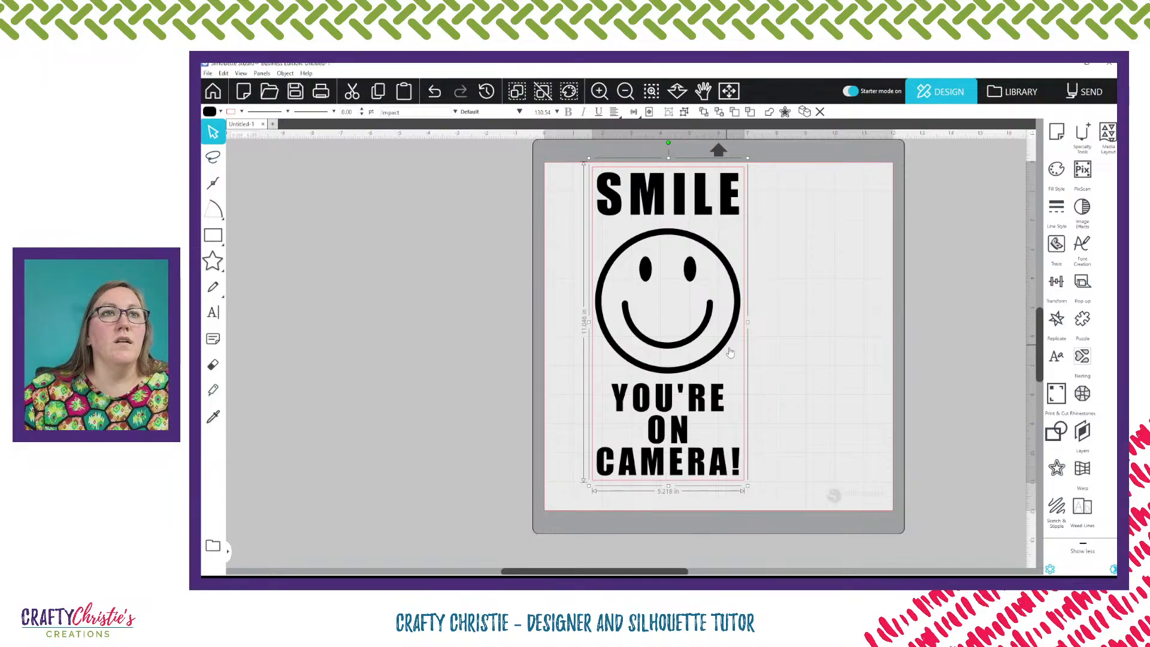
pyautogui.moveTo(718, 351); pyautogui.dragTo(836, 365)
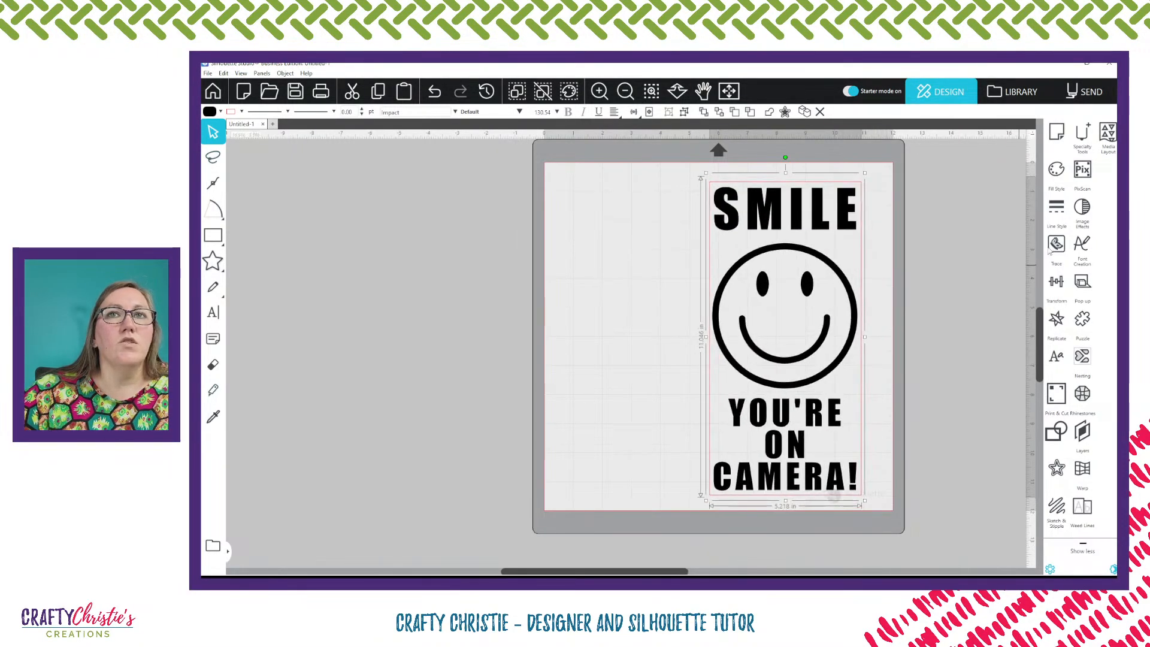
# Set the cutting mat to None in page setup and nudge the design slightly right
pyautogui.click(1053, 134)
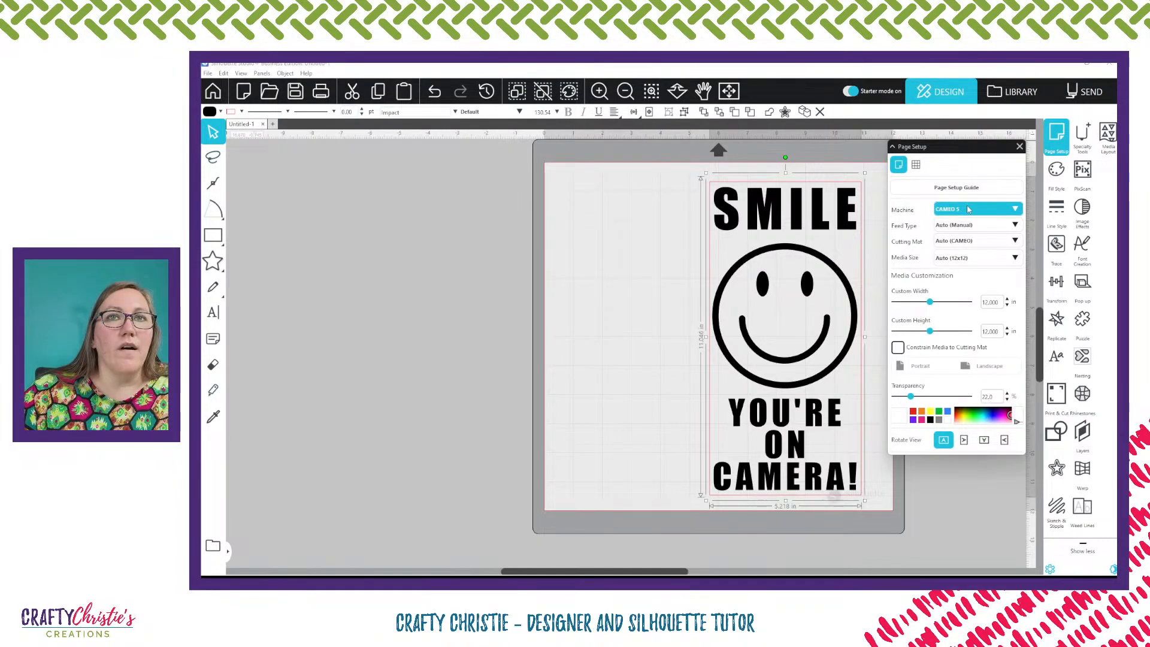
pyautogui.click(980, 241)
pyautogui.click(960, 267)
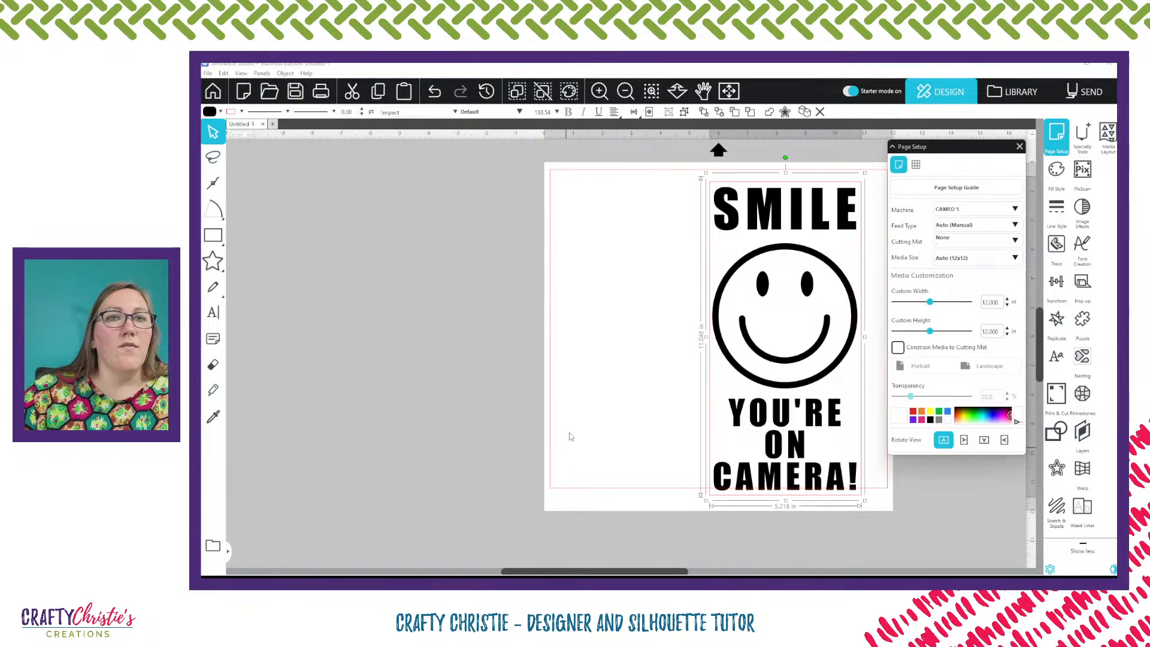
pyautogui.click(1020, 146)
pyautogui.moveTo(828, 369); pyautogui.dragTo(851, 362)
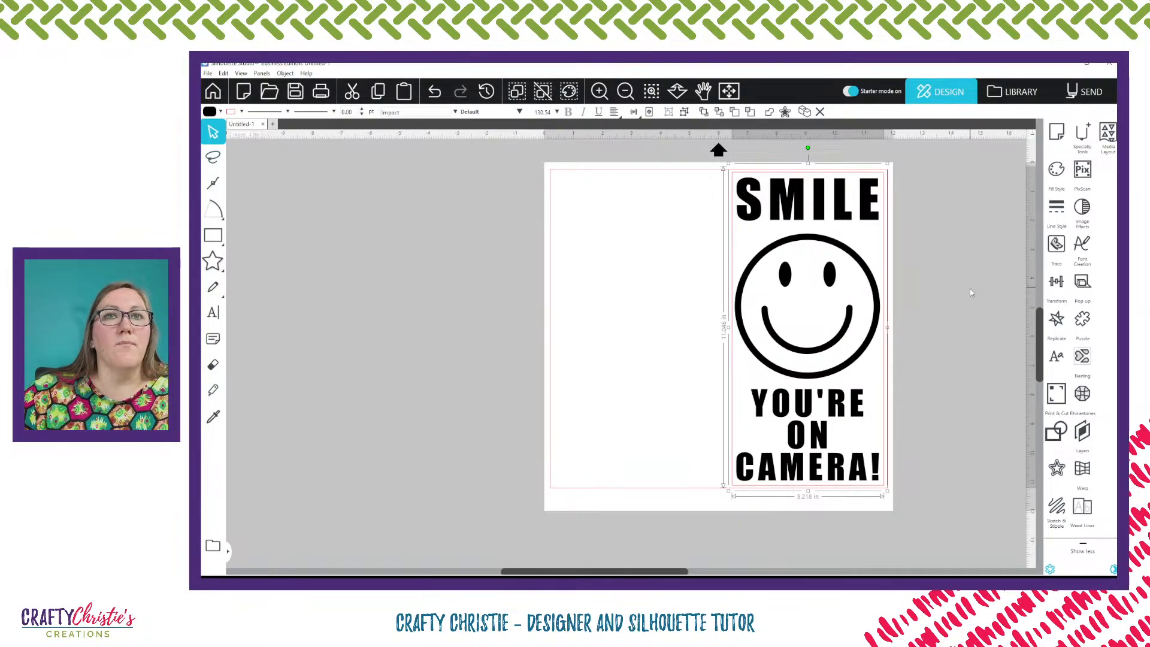
# Preview the cut lines in the Send view, then ungroup the design back in Design
pyautogui.click(1098, 93)
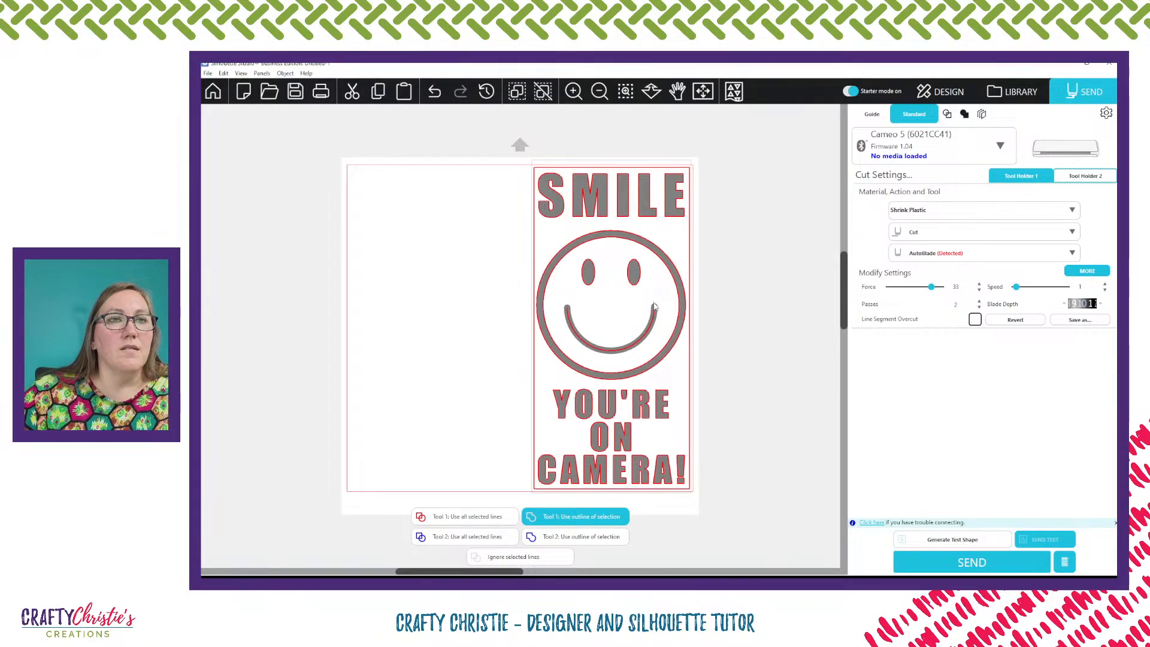
pyautogui.click(941, 91)
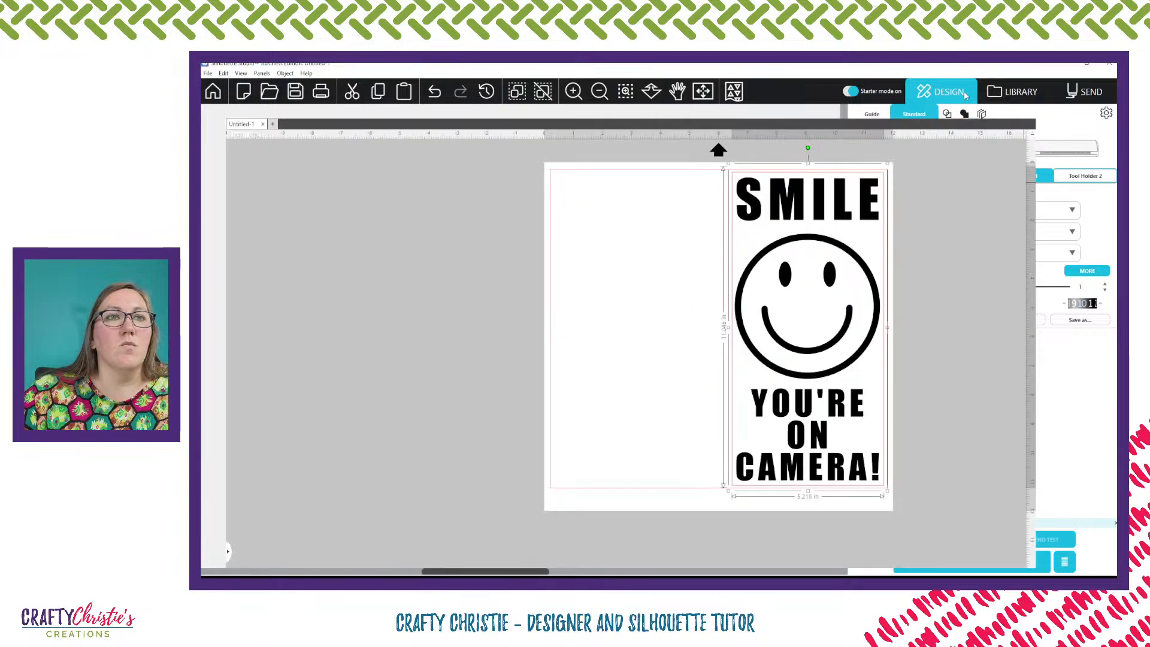
pyautogui.click(823, 339)
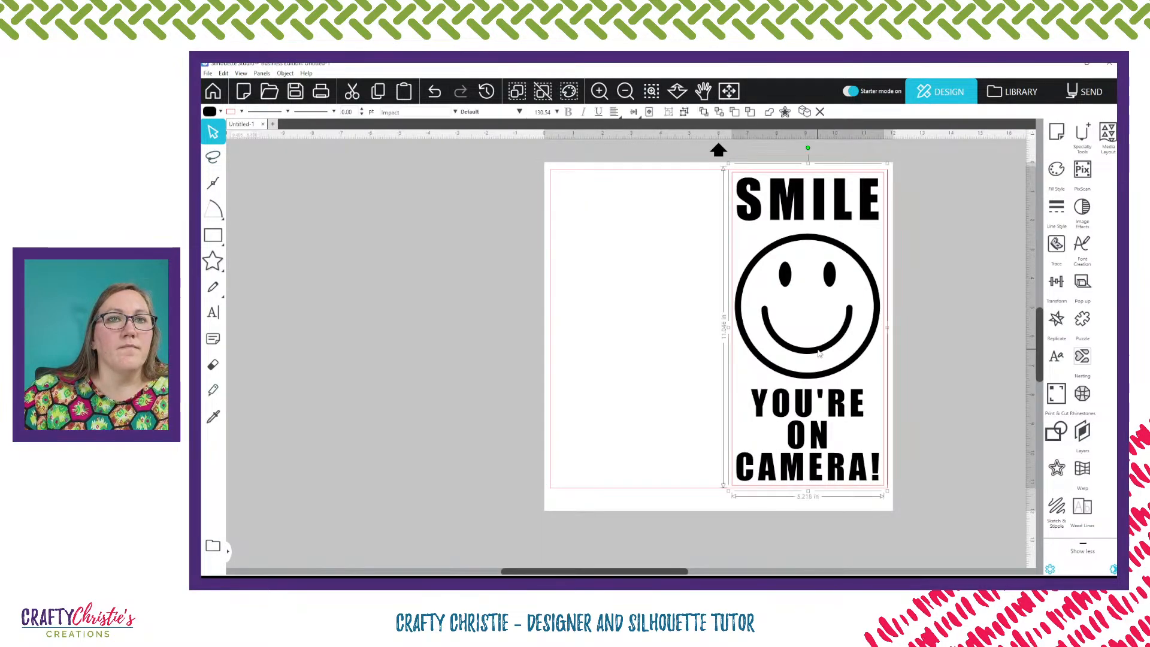
pyautogui.rightClick(815, 353)
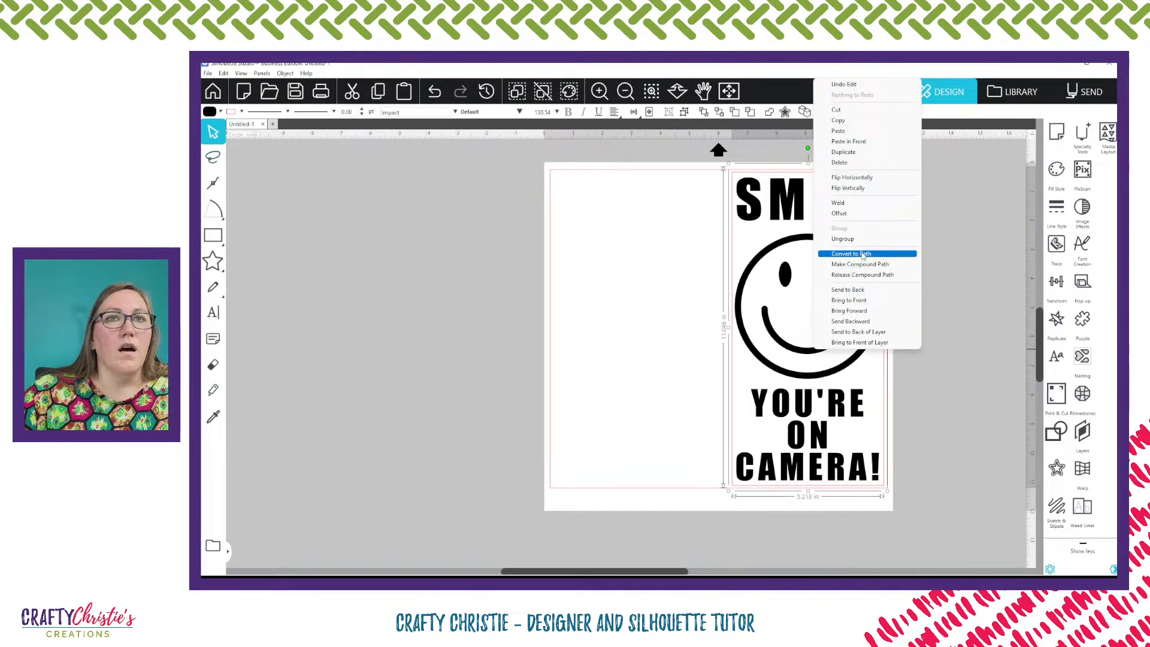
pyautogui.click(844, 238)
pyautogui.click(955, 298)
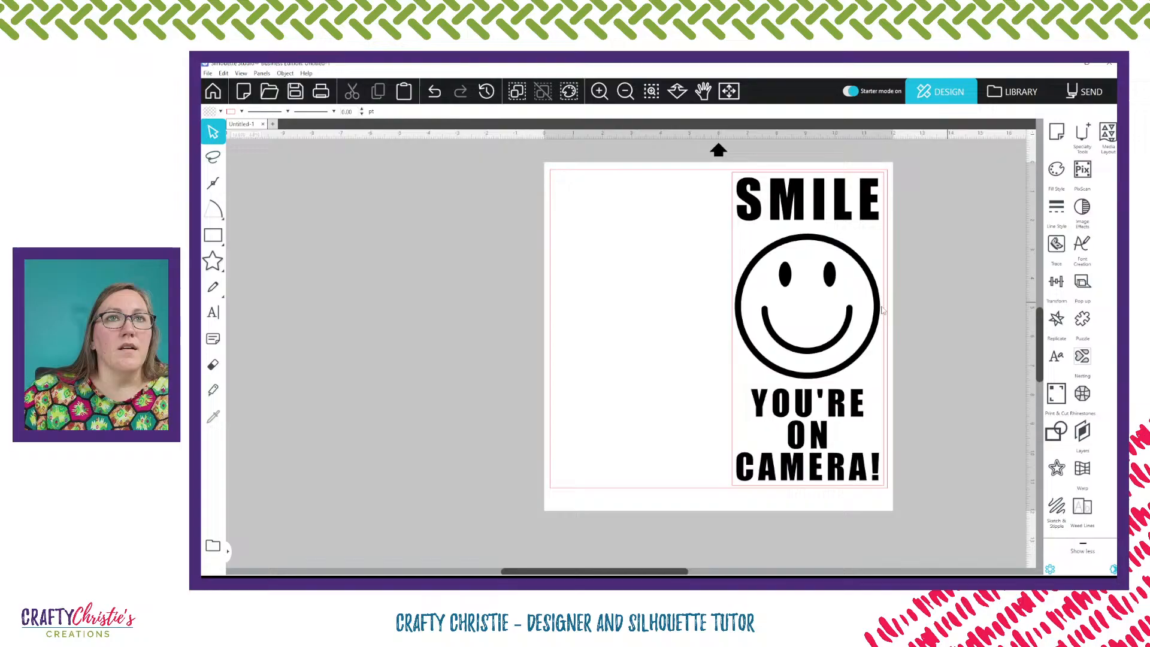
# Ungroup the smiley face further so its circle, eyes and mouth are separate shapes
pyautogui.click(833, 347)
pyautogui.rightClick(833, 347)
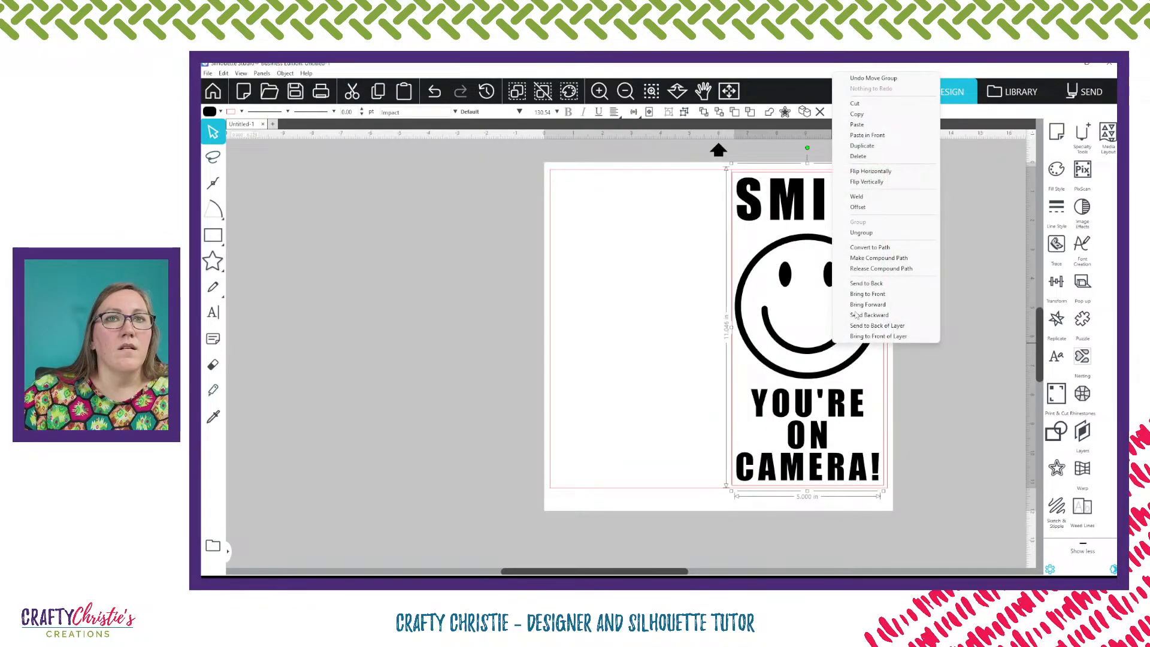
pyautogui.click(880, 234)
pyautogui.click(952, 302)
pyautogui.click(840, 335)
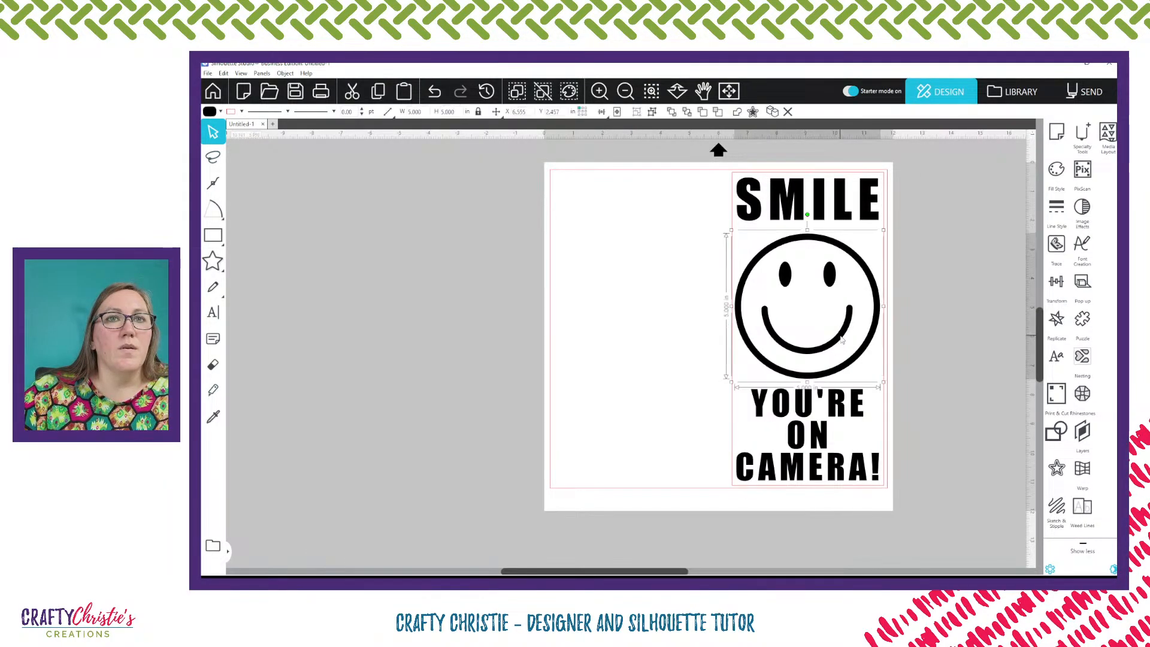
pyautogui.rightClick(840, 335)
pyautogui.click(878, 225)
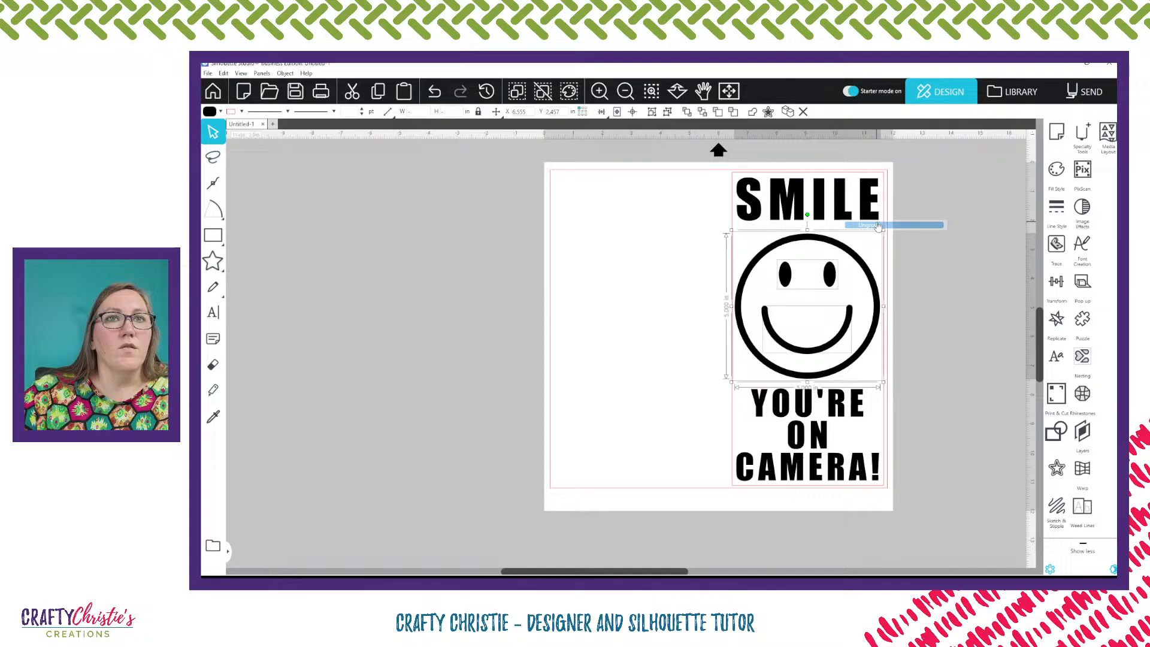
pyautogui.click(959, 323)
# Select the smiley's mouth curve and apply Weld to it
pyautogui.click(838, 339)
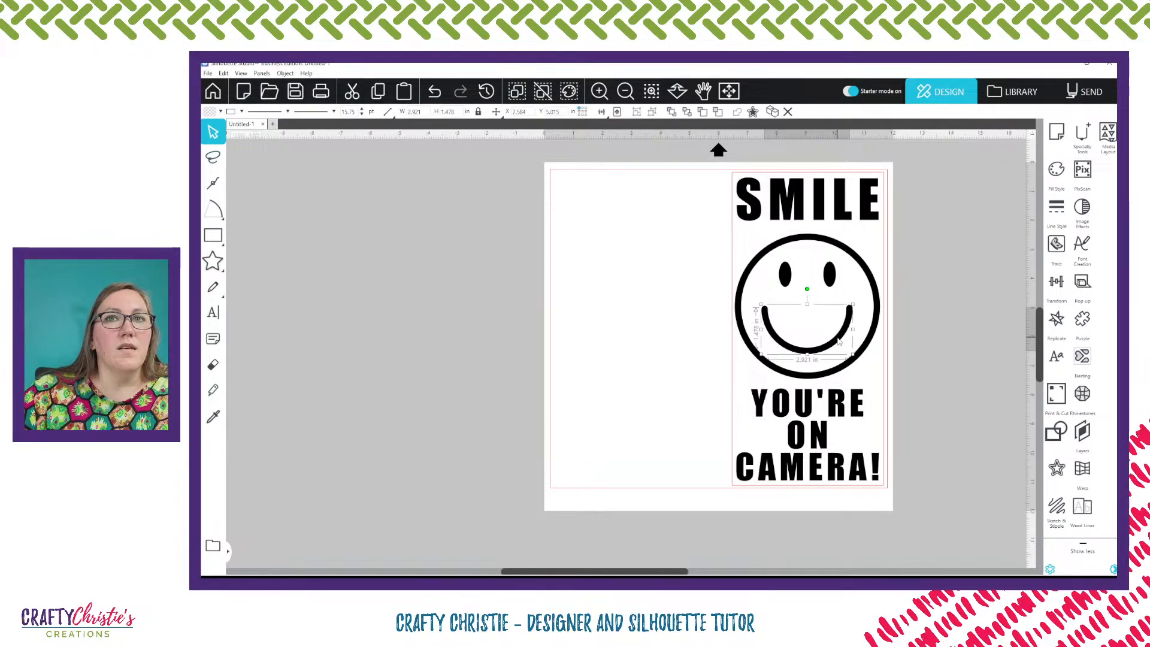
pyautogui.rightClick(838, 341)
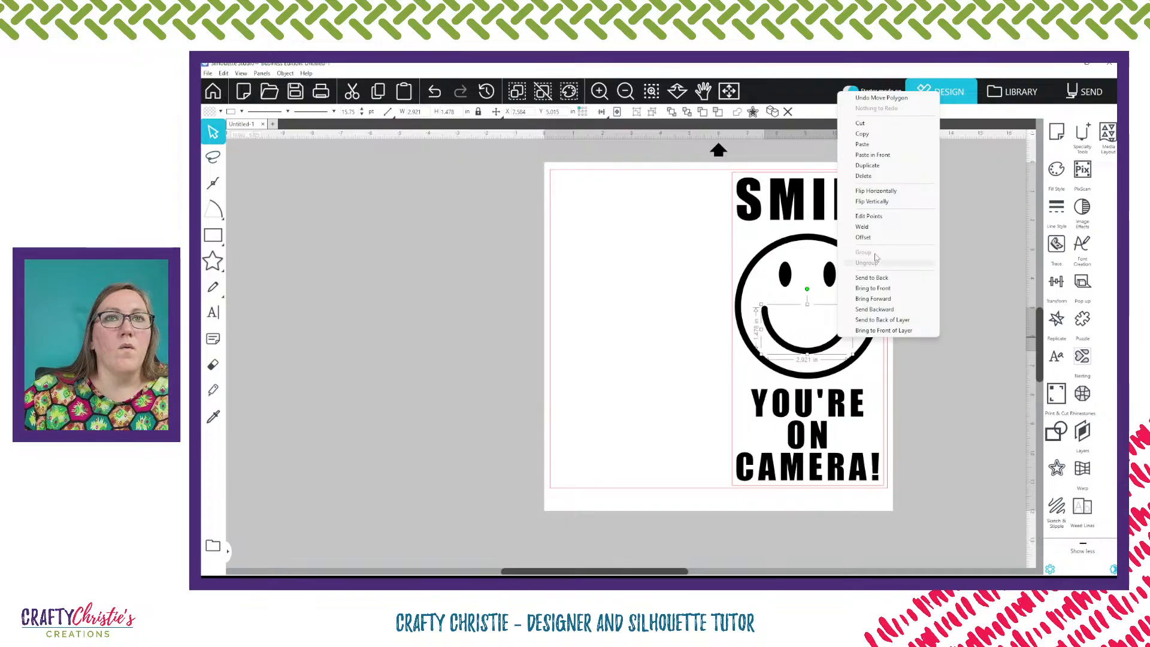
pyautogui.click(867, 229)
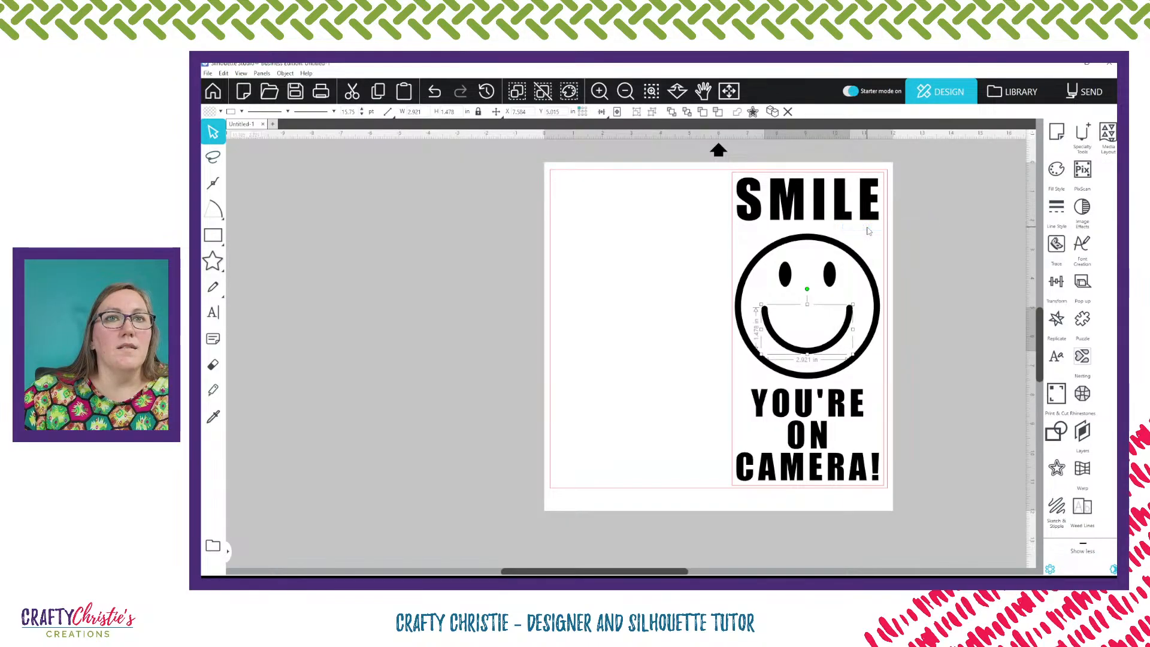
# Check the mouth's cut lines in the Send view and open the Modify panel
pyautogui.click(1073, 83)
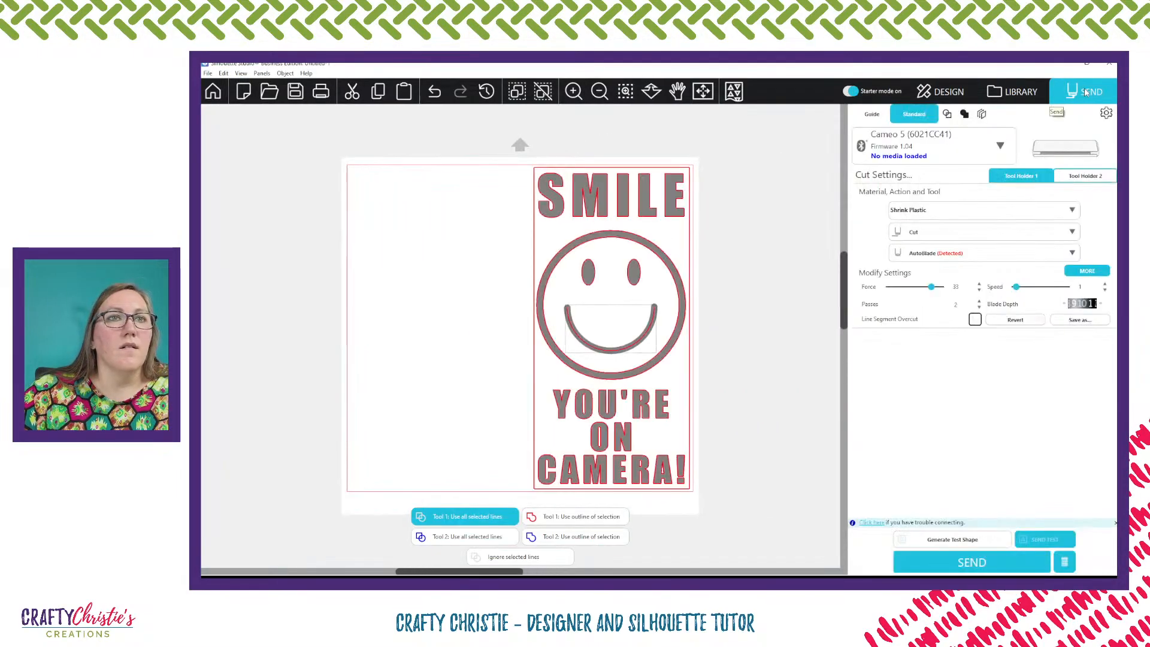
pyautogui.click(945, 96)
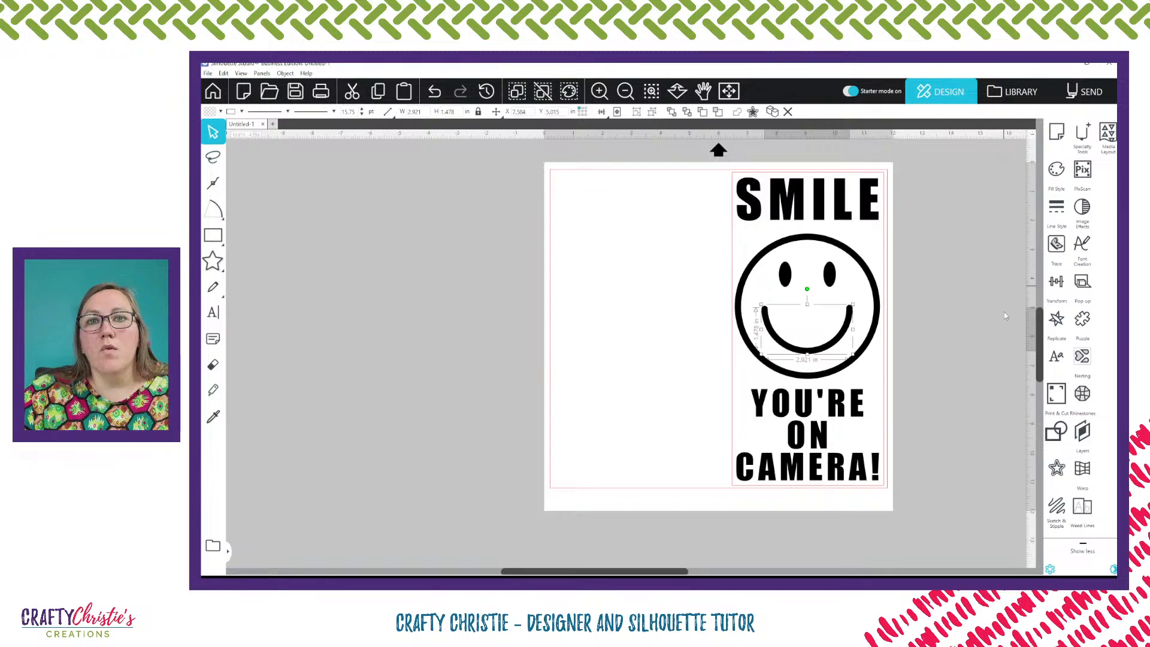
pyautogui.click(1059, 434)
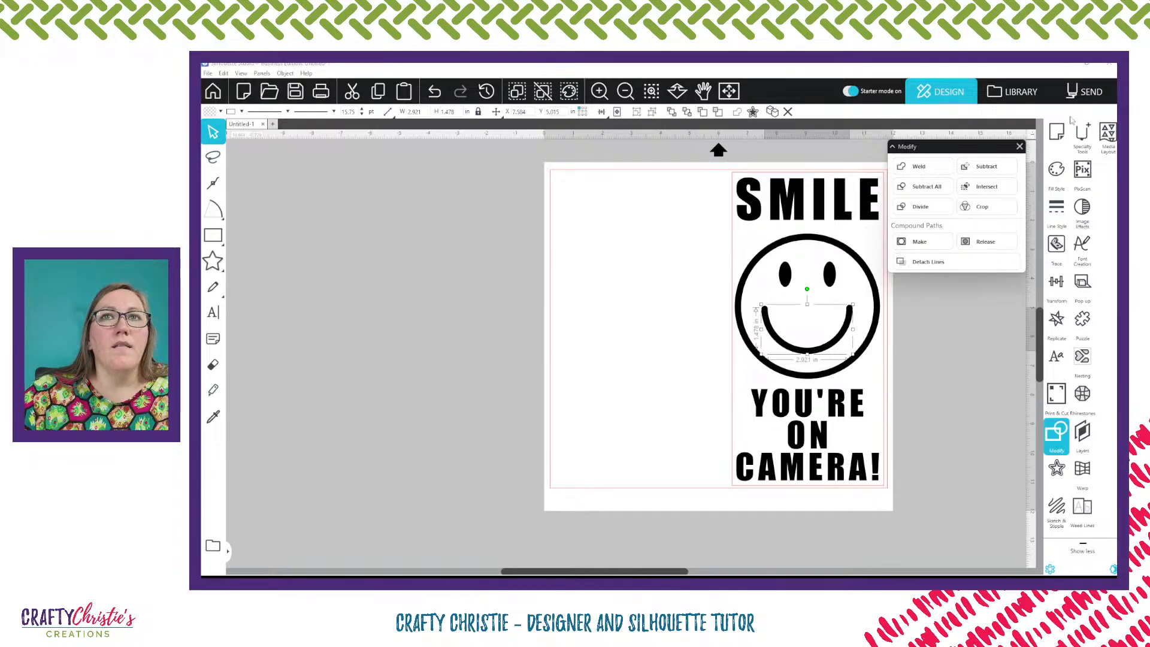
pyautogui.click(1105, 90)
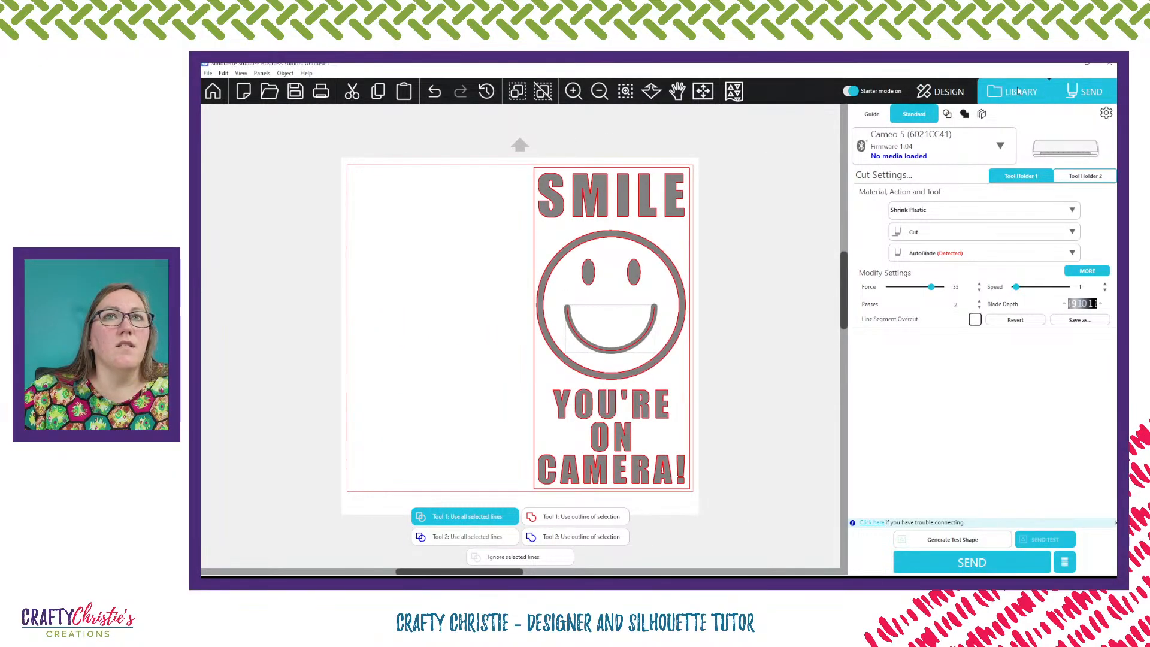
pyautogui.click(949, 92)
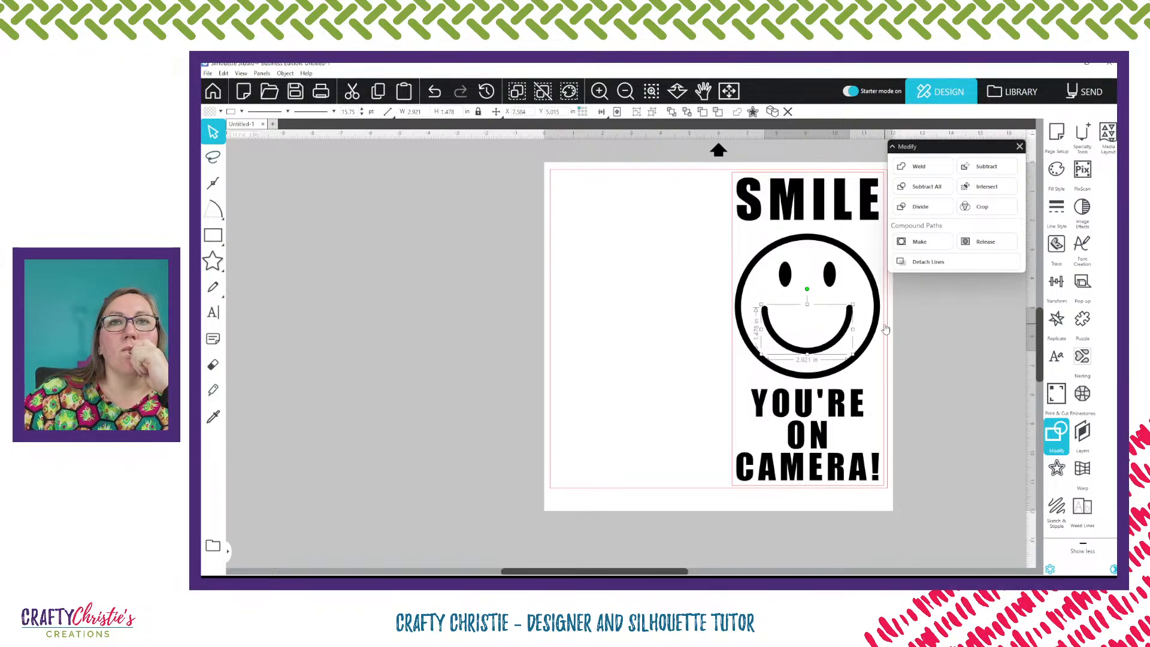
# Set the mouth curve's line width to 0 and change its line colour
pyautogui.rightClick(835, 349)
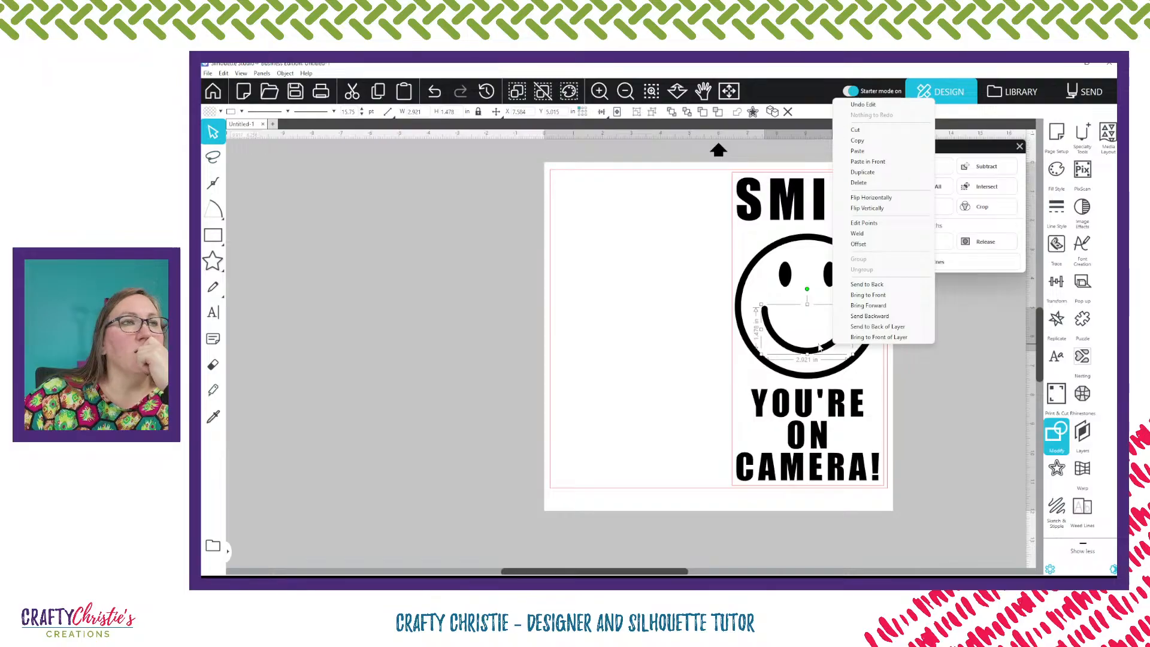
pyautogui.click(354, 111)
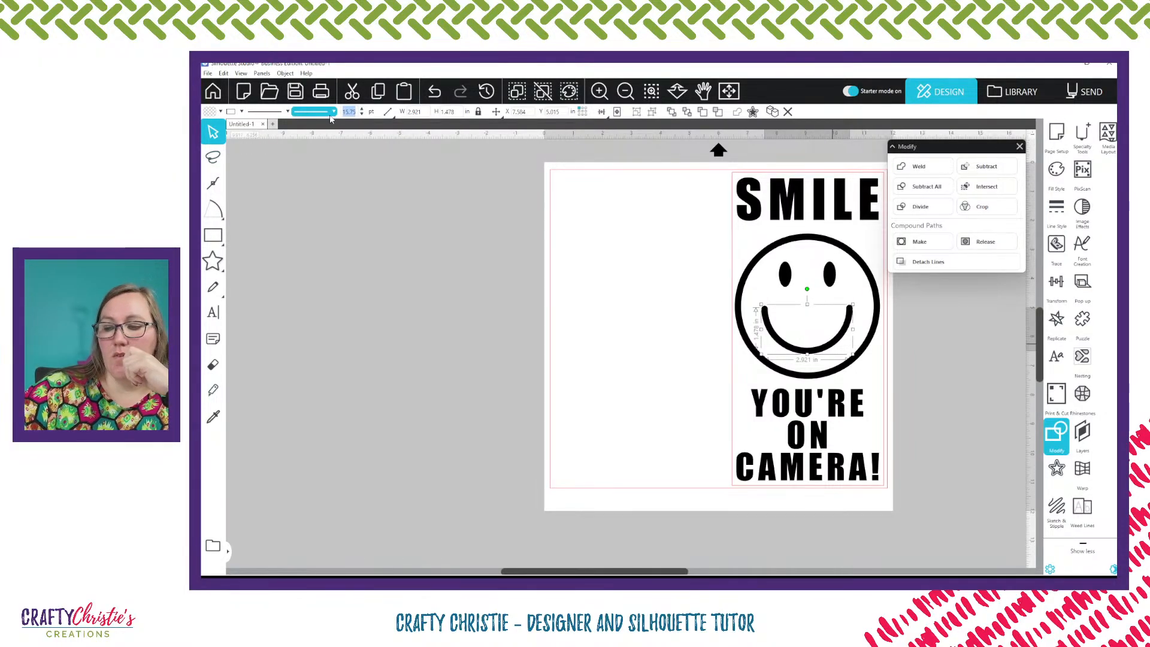
pyautogui.write('0')
pyautogui.press('Return')
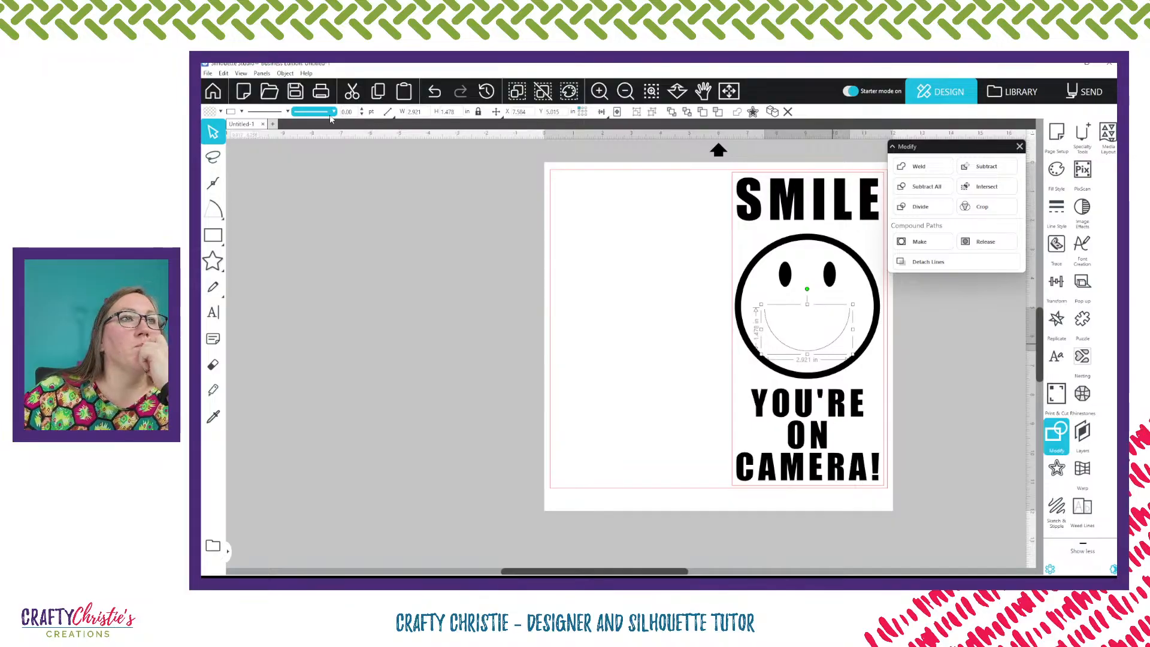
pyautogui.click(241, 111)
pyautogui.click(249, 125)
pyautogui.click(383, 309)
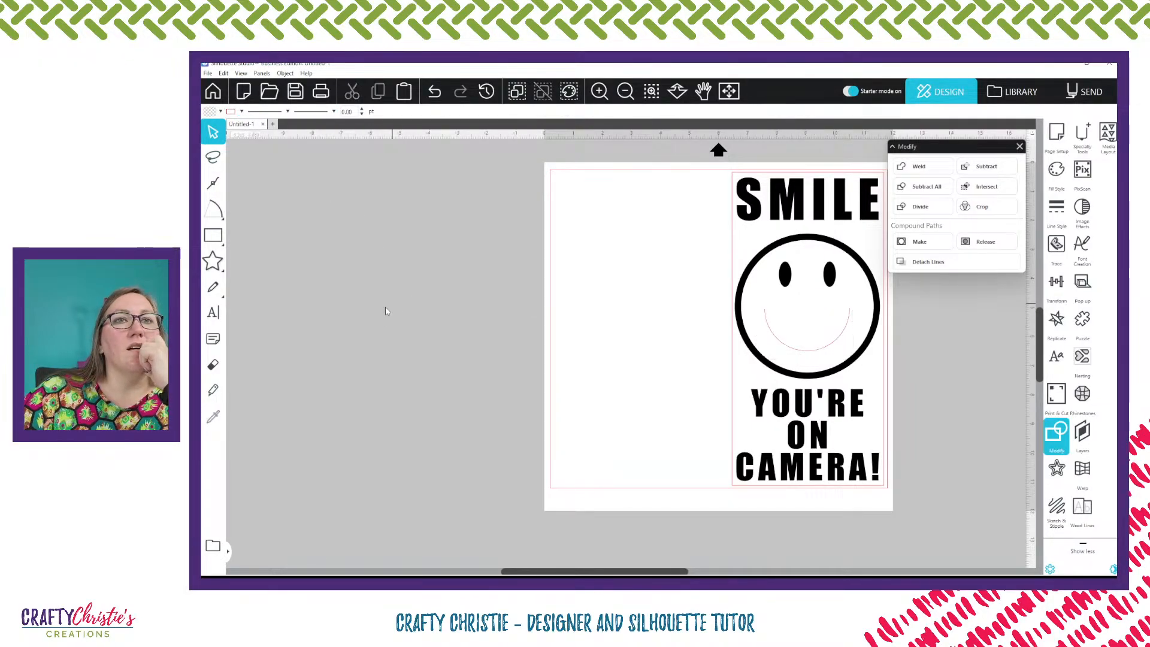
# Apply an internal offset of 0.240 in with sharp corners to the mouth curve
pyautogui.click(808, 353)
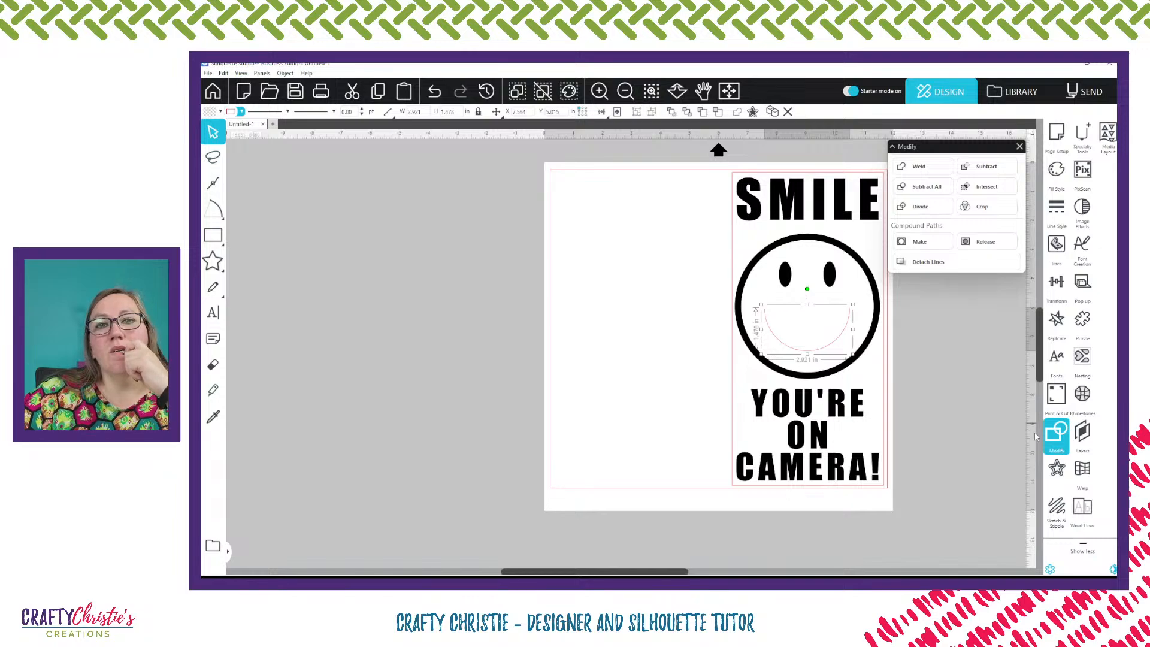
pyautogui.click(1057, 470)
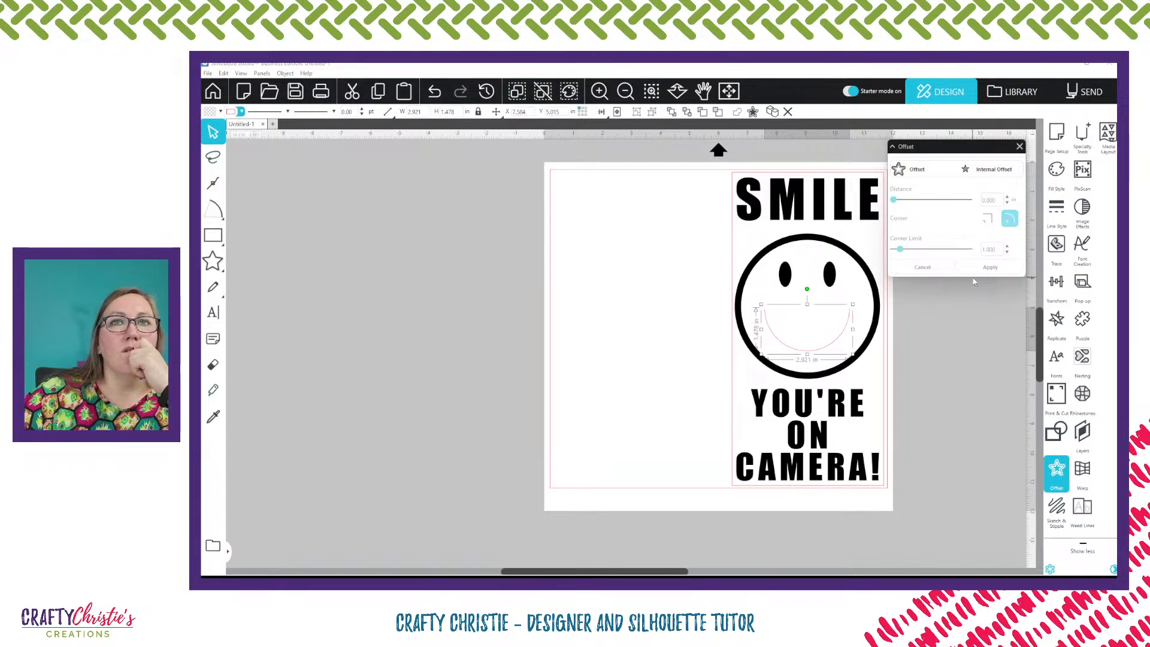
pyautogui.click(989, 170)
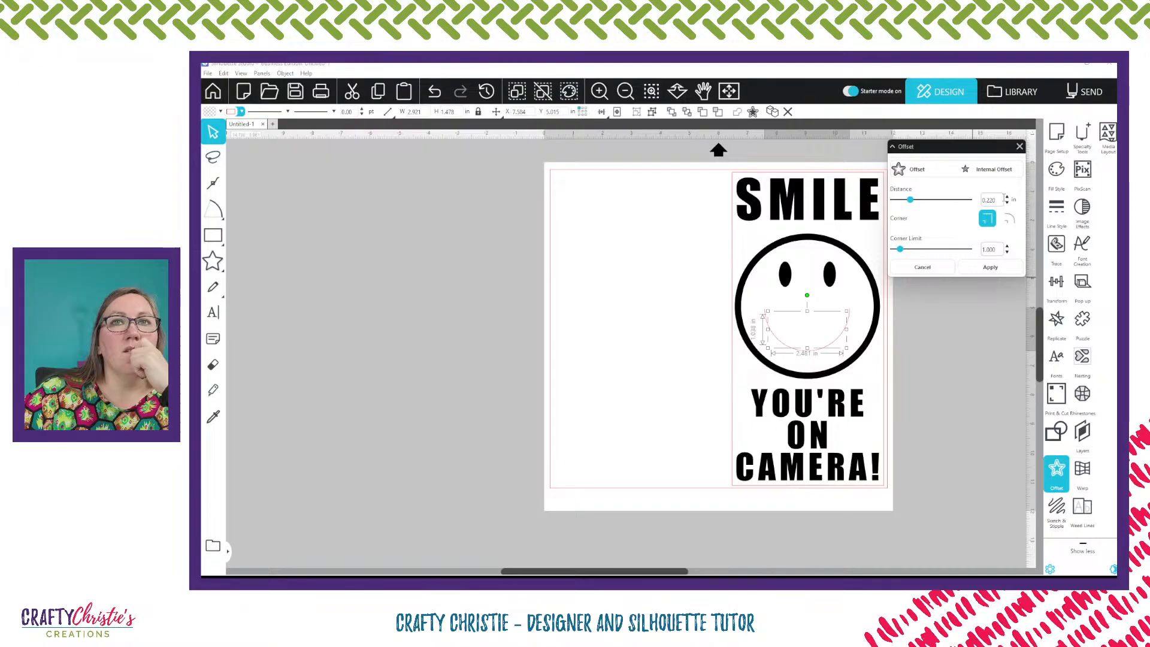
pyautogui.click(1007, 196)
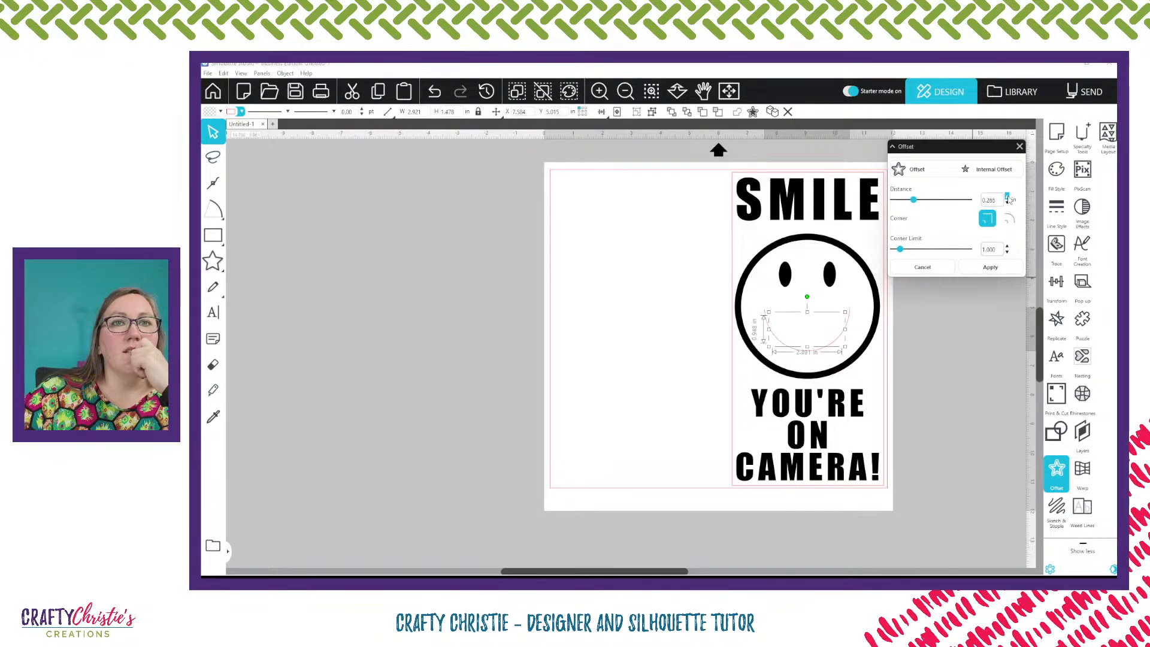
pyautogui.click(1008, 196)
pyautogui.click(1007, 197)
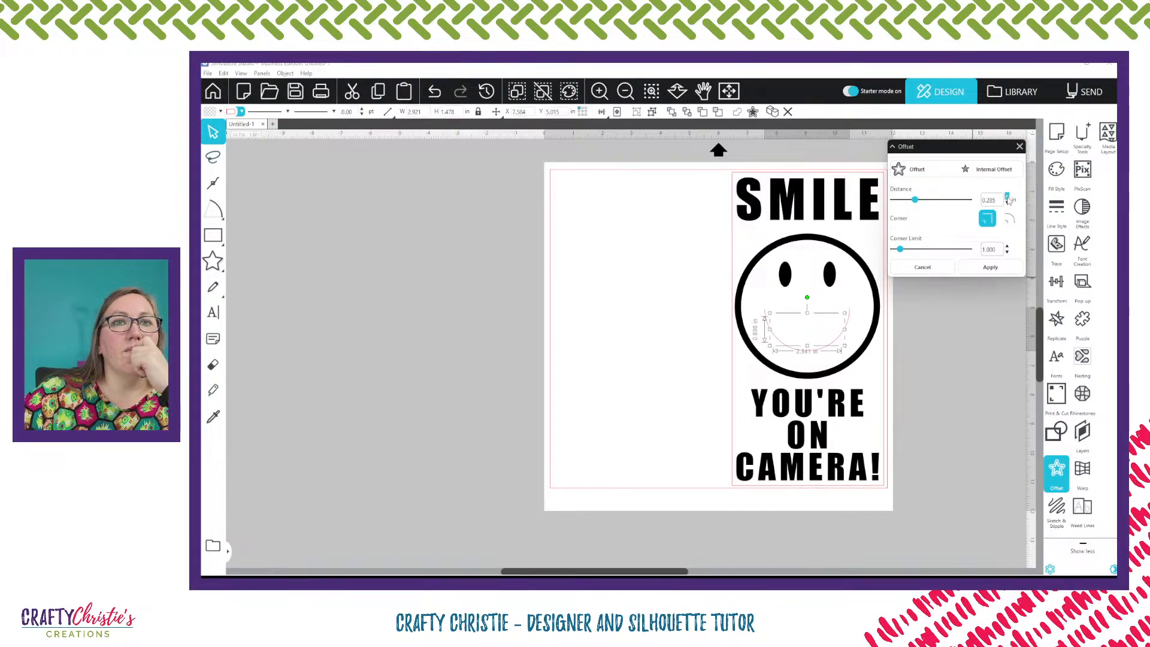
pyautogui.click(997, 269)
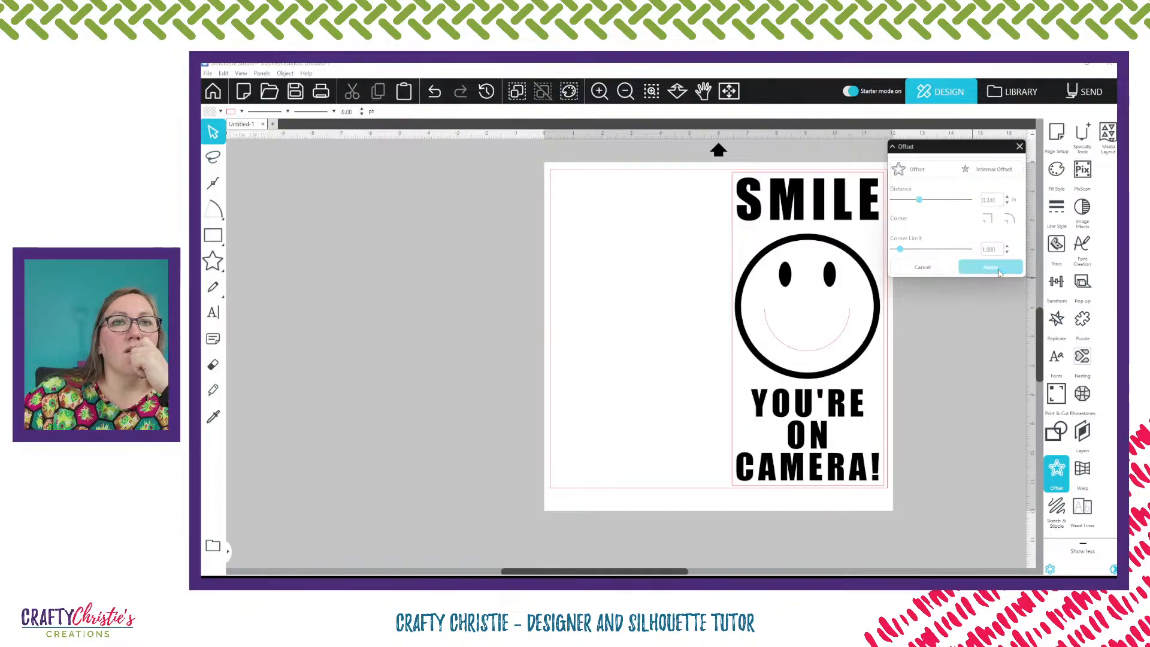
pyautogui.click(804, 331)
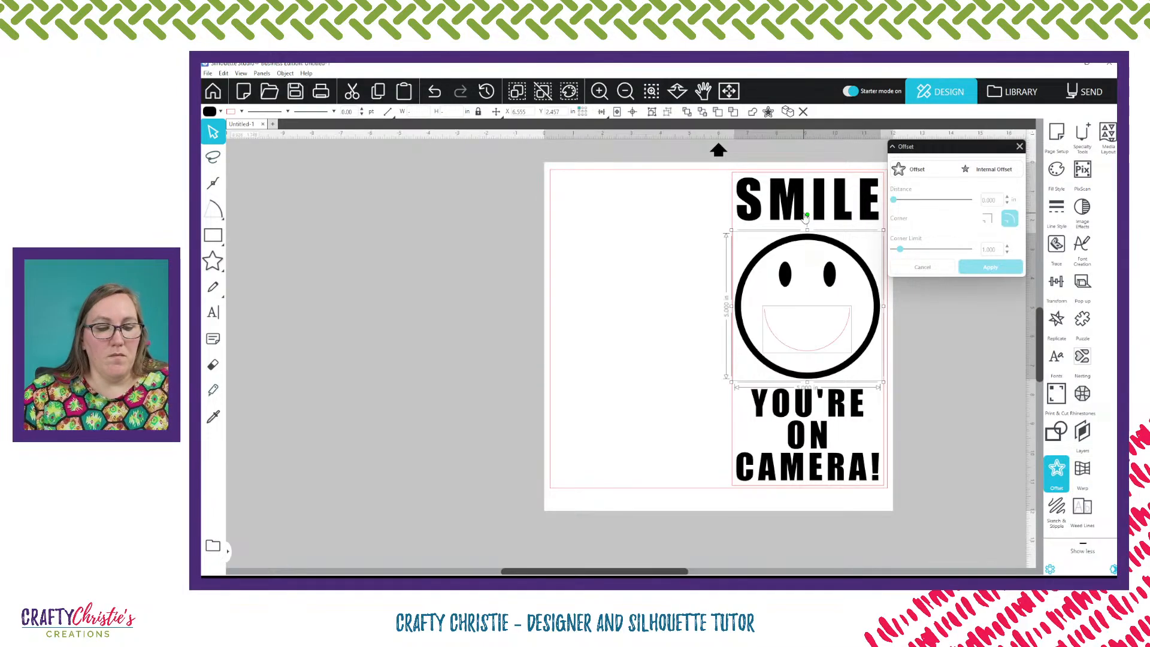
# Undo the internal offset on the mouth curve and close the Offset panel
pyautogui.press('i')
pyautogui.hotkey('ctrl', 'z')
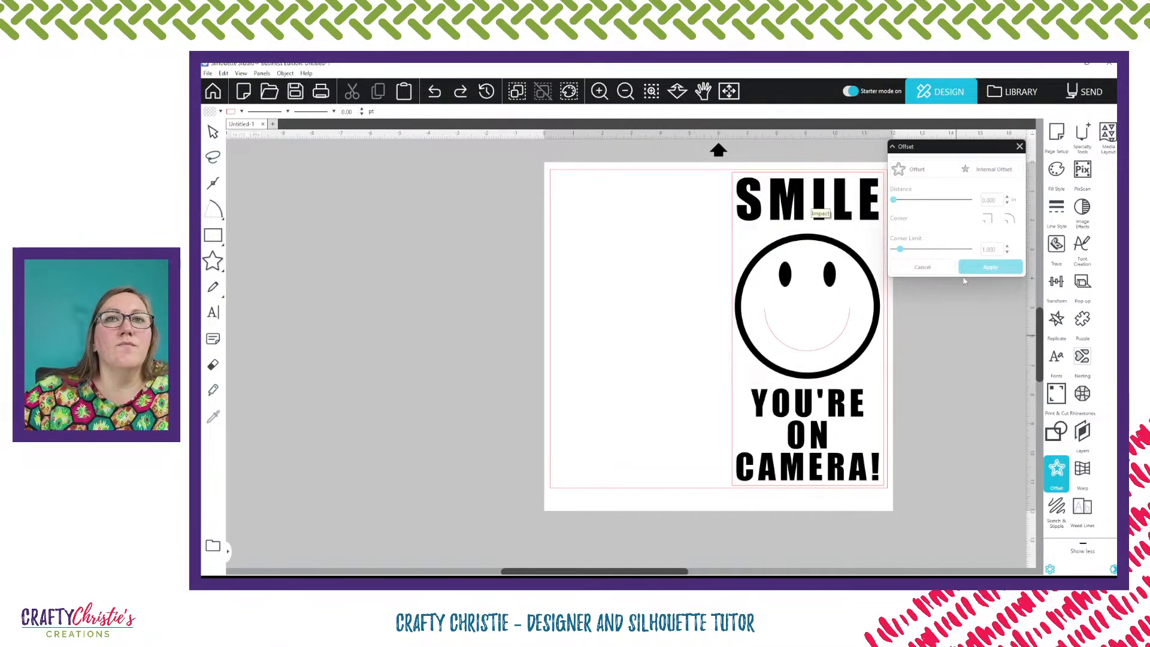
pyautogui.click(1019, 147)
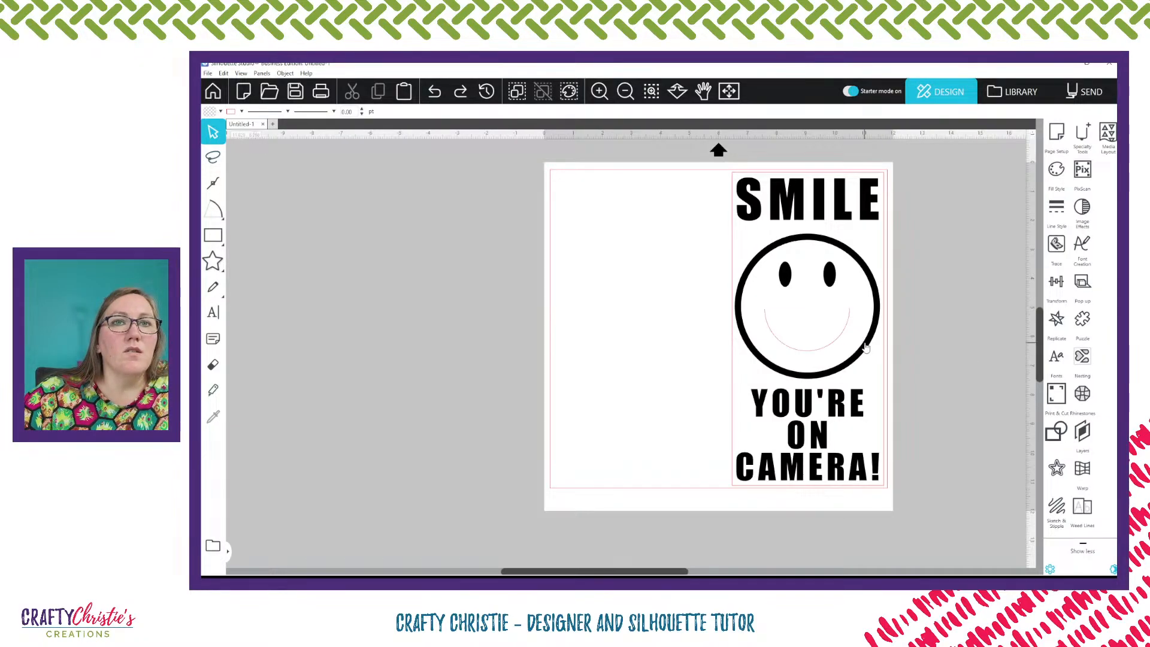
# Move a face circle off the page, cut it horizontally in half with the straight Knife tool, and separate the lower half
pyautogui.click(864, 348)
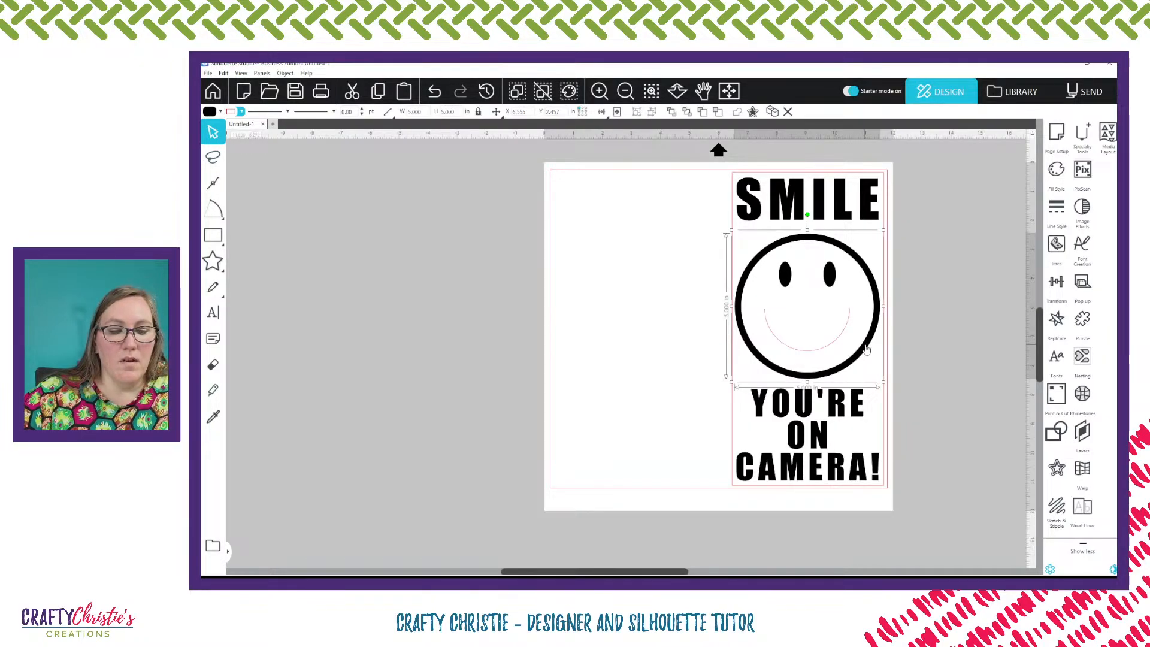
pyautogui.moveTo(864, 347); pyautogui.dragTo(476, 331)
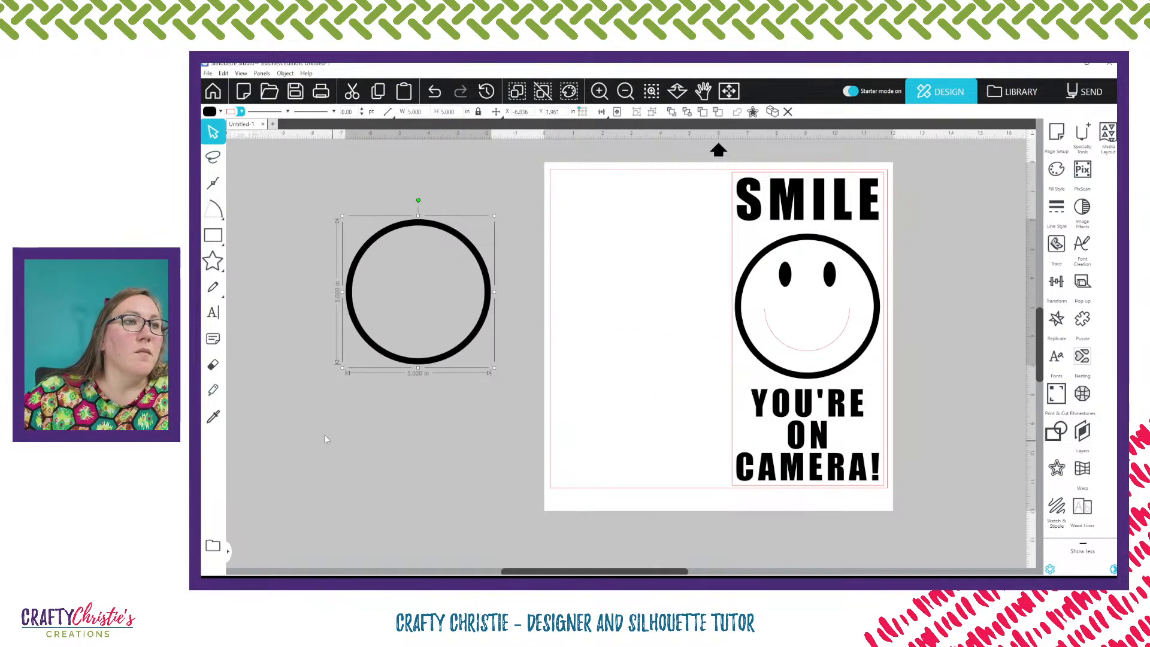
pyautogui.click(213, 392)
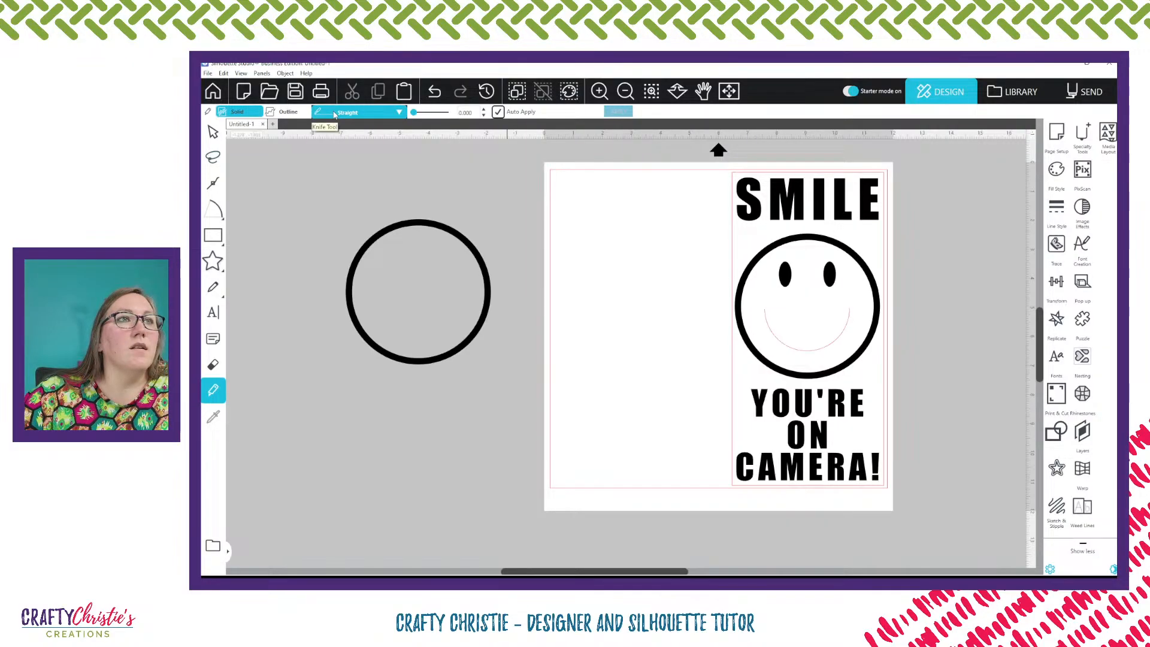
pyautogui.click(365, 114)
pyautogui.click(358, 129)
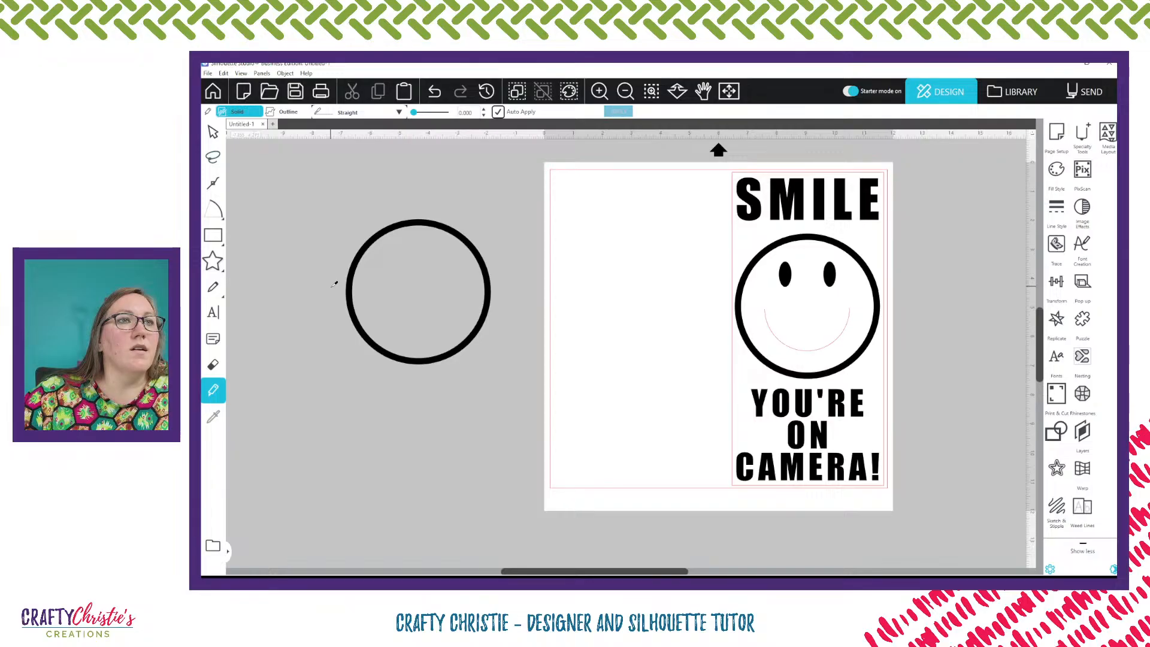
pyautogui.moveTo(331, 289); pyautogui.dragTo(508, 286)
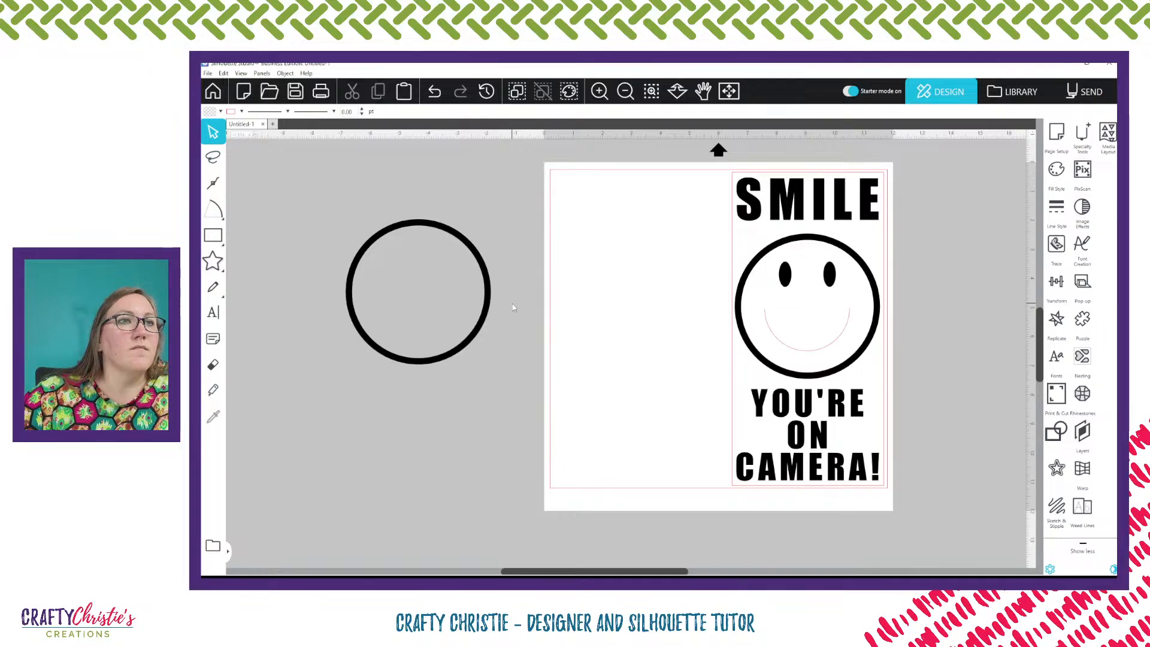
pyautogui.moveTo(443, 358); pyautogui.dragTo(444, 417)
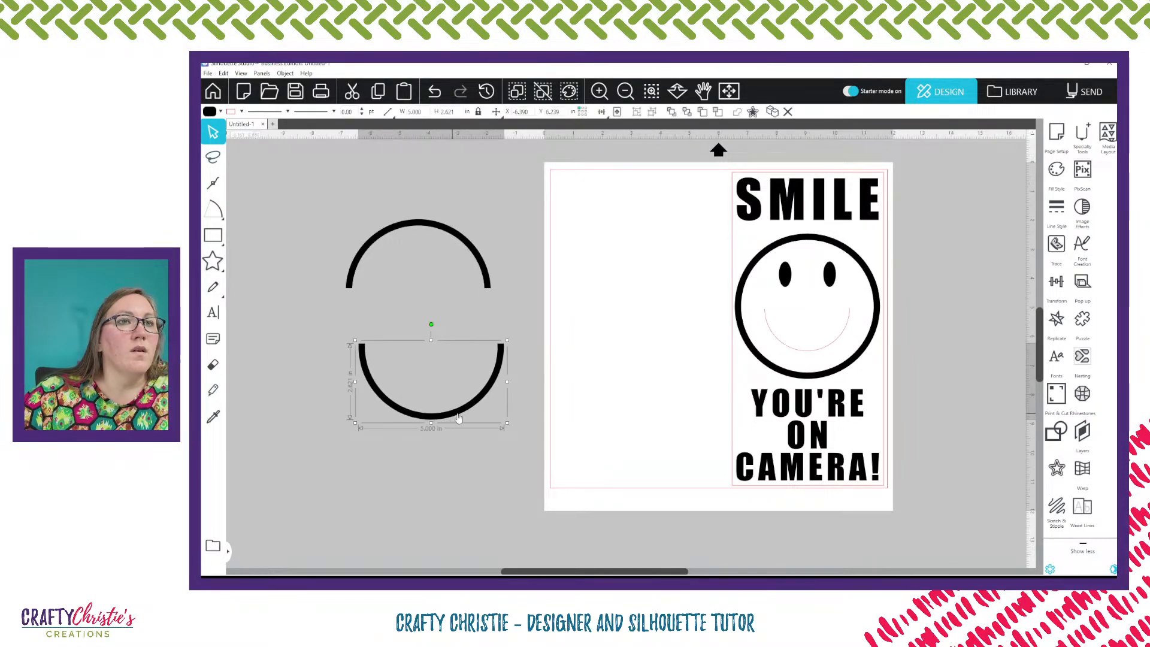
pyautogui.moveTo(508, 381); pyautogui.dragTo(465, 381)
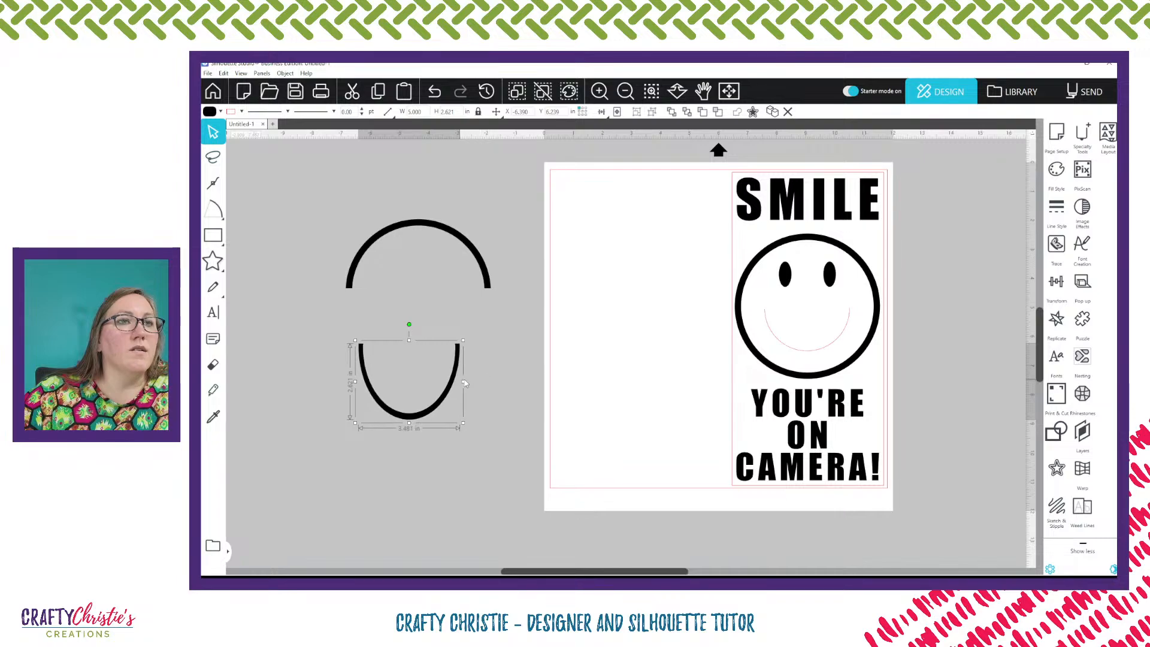
pyautogui.click(406, 351)
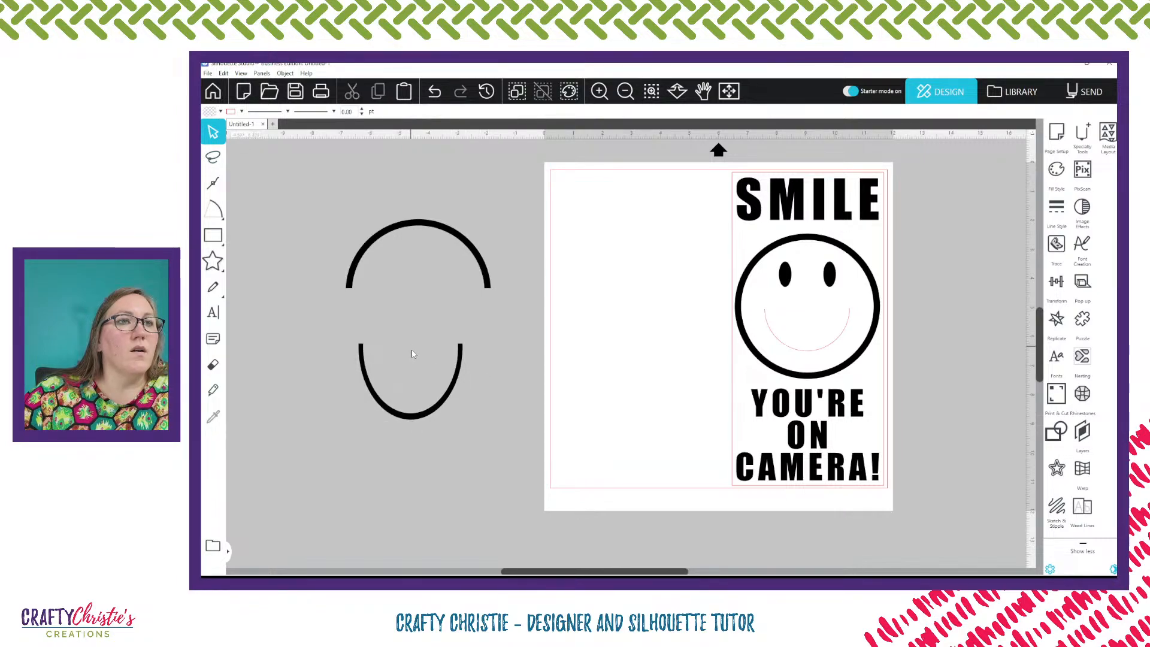
pyautogui.click(419, 415)
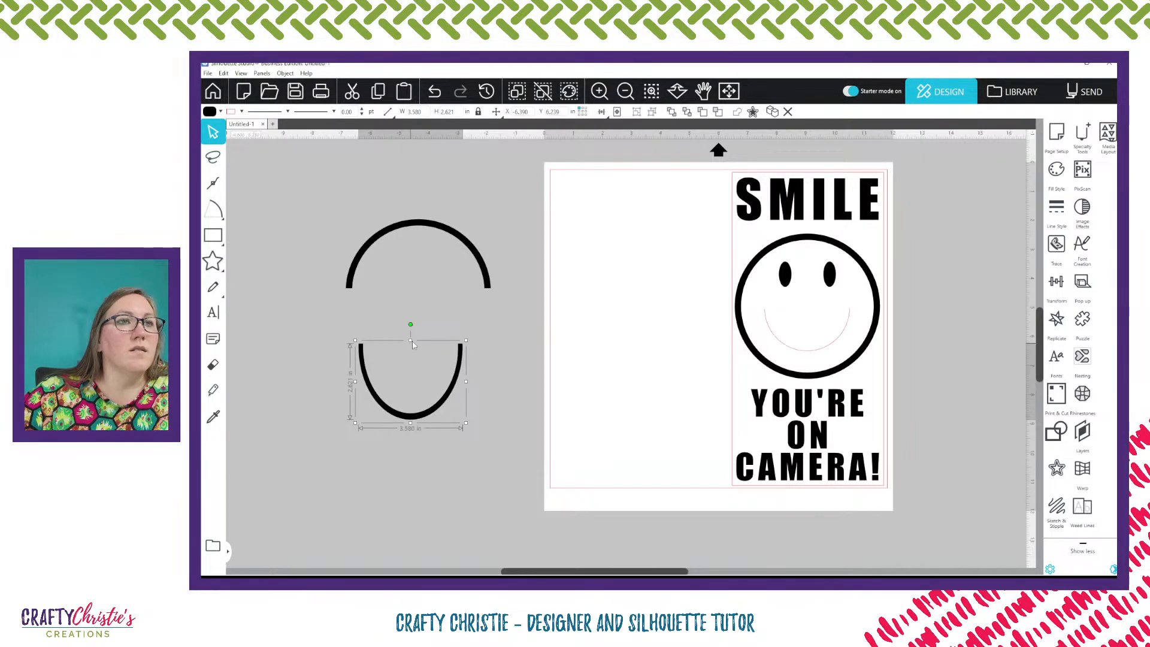
pyautogui.moveTo(413, 344)
pyautogui.mouseDown()
pyautogui.moveTo(412, 371)
pyautogui.moveTo(412, 348)
pyautogui.mouseUp()
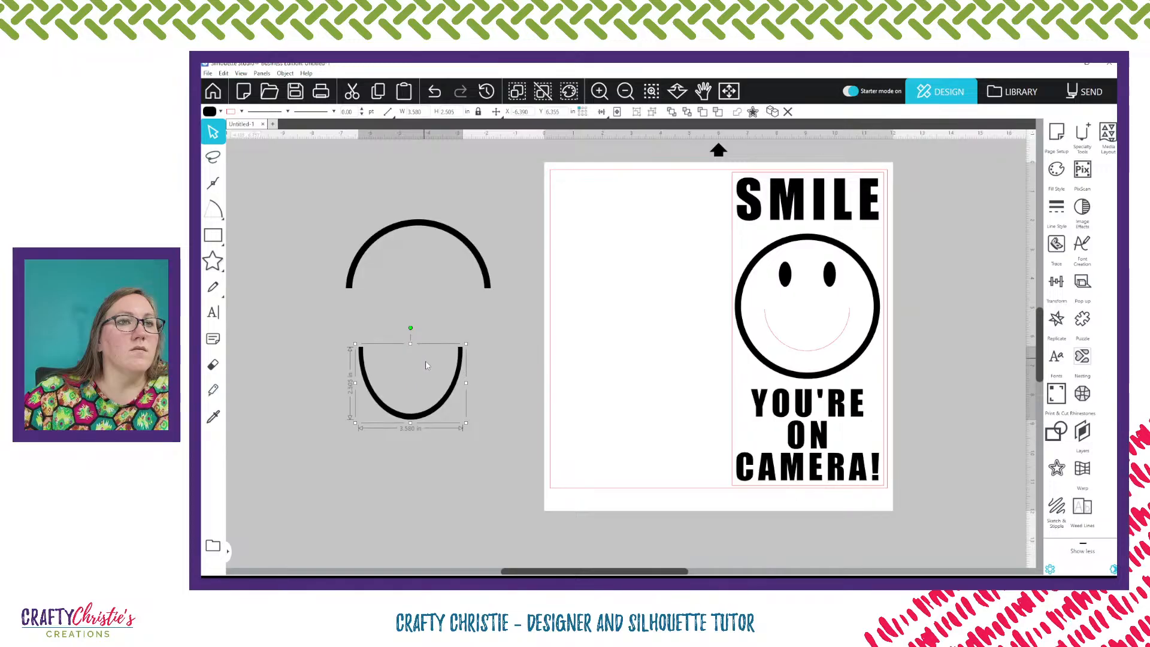
pyautogui.press('i')
pyautogui.hotkey('ctrl', 'z')
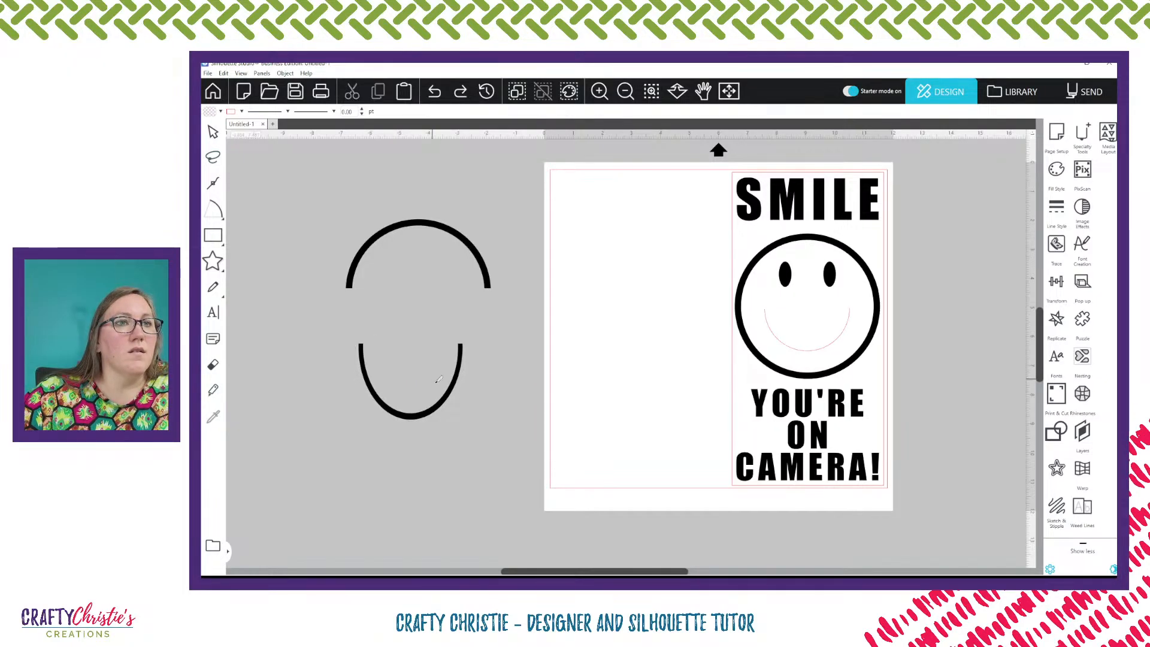
pyautogui.hotkey('ctrl', 'z')
pyautogui.hotkey('ctrl', 'z')
pyautogui.press('v')
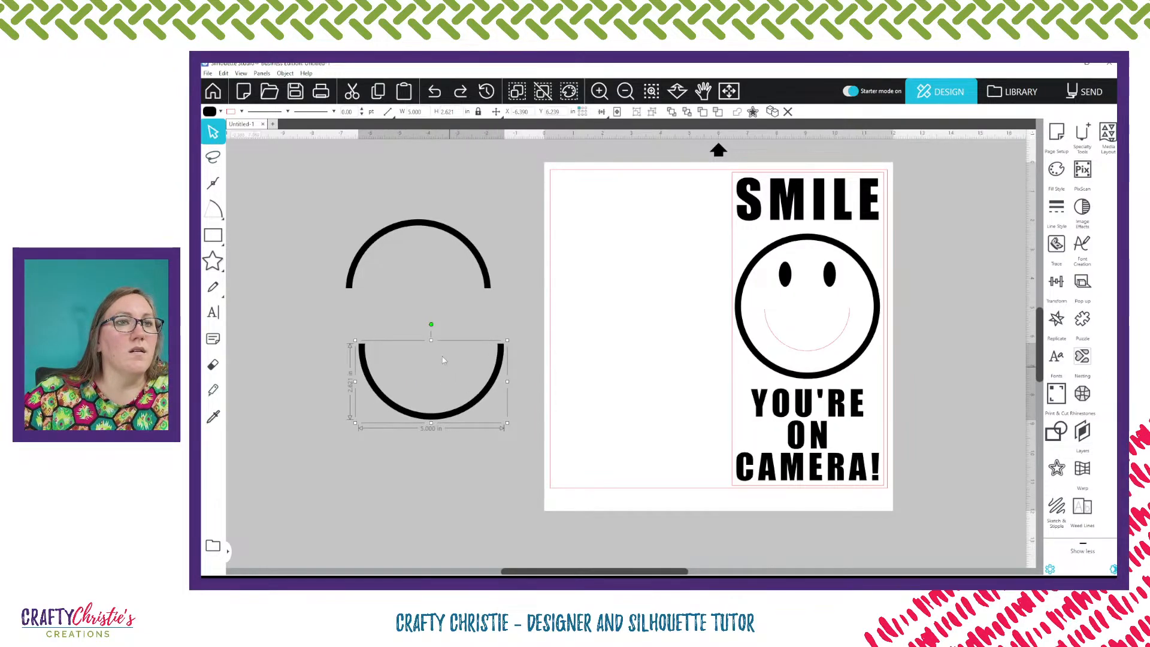
# Scale the lower half-circle down proportionally to about 3.2 in wide
pyautogui.click(431, 340)
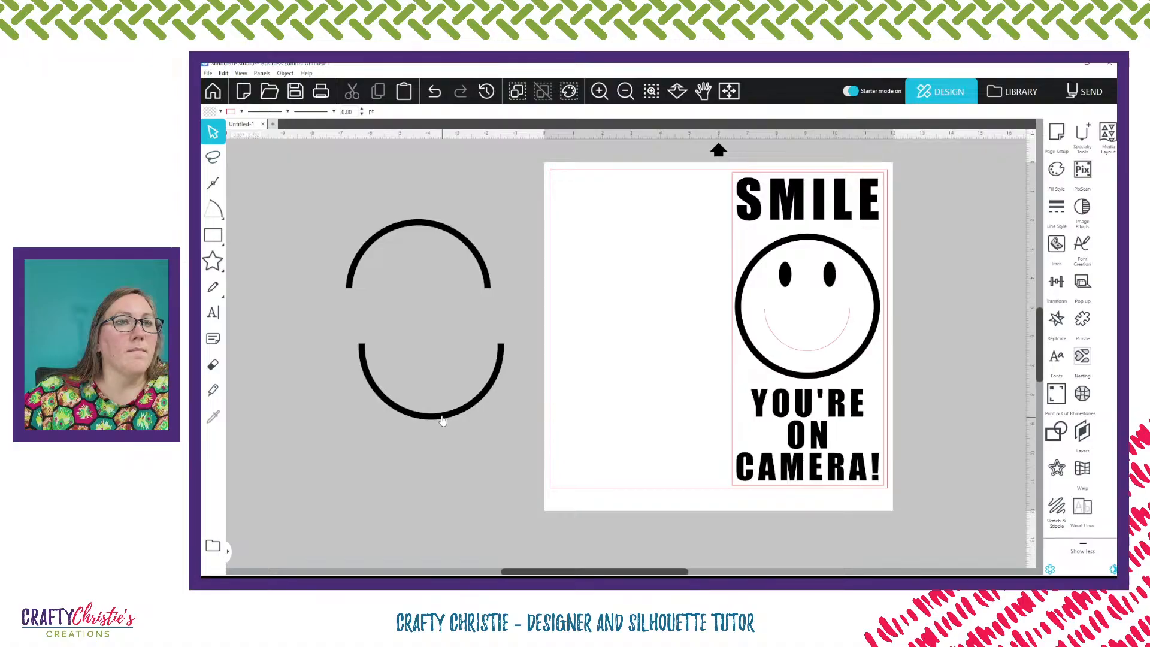
pyautogui.click(440, 417)
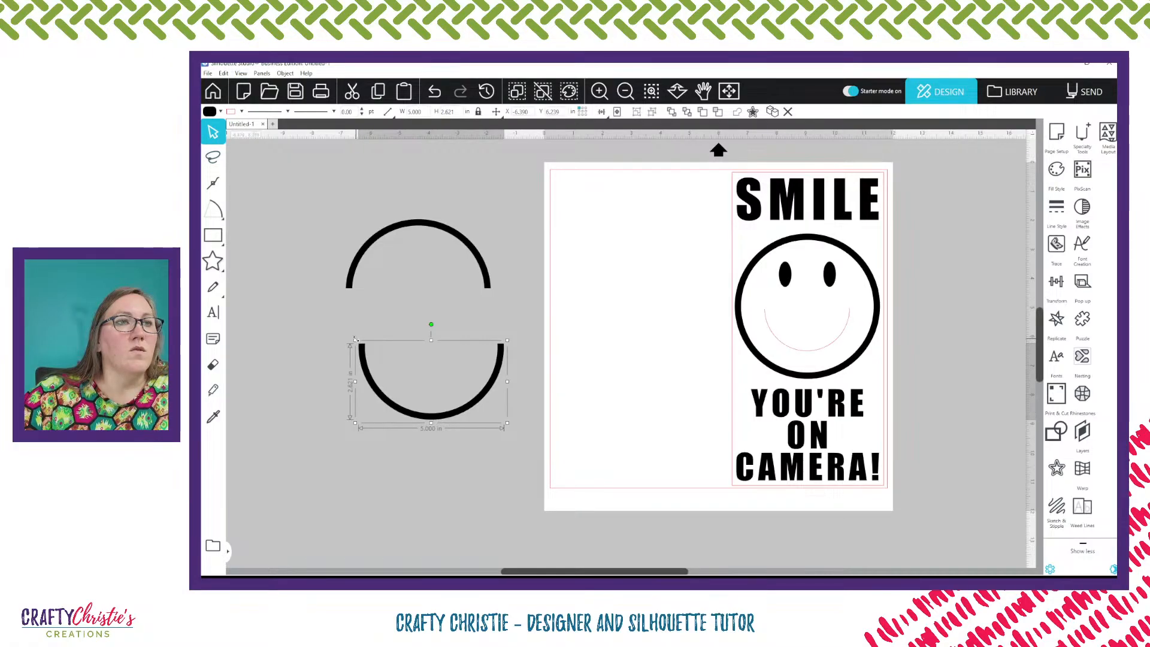
pyautogui.moveTo(355, 339); pyautogui.dragTo(407, 367)
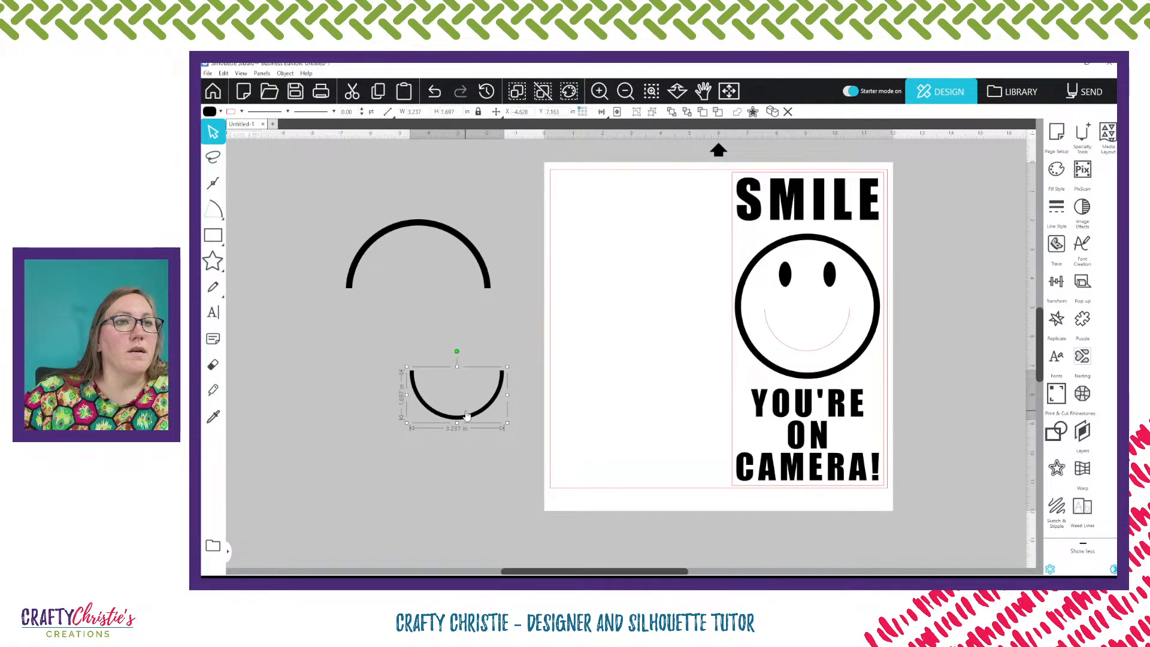
# Move the old mouth curve off the page and place the new half-circle inside the face as the mouth
pyautogui.click(813, 352)
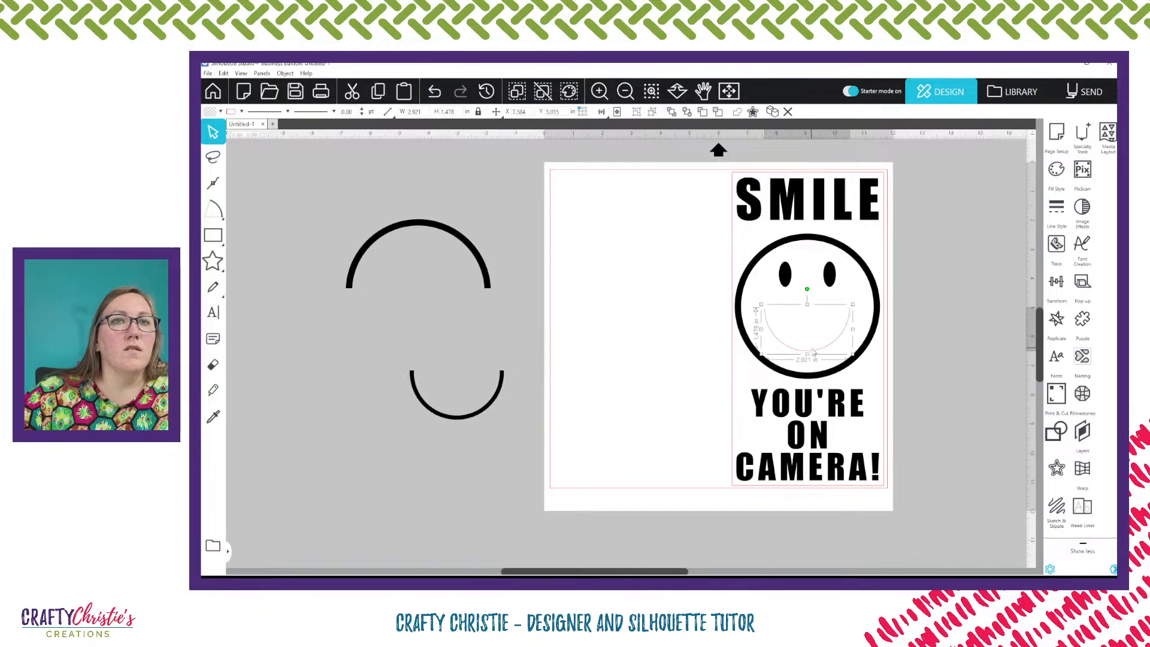
pyautogui.moveTo(813, 352); pyautogui.dragTo(410, 332)
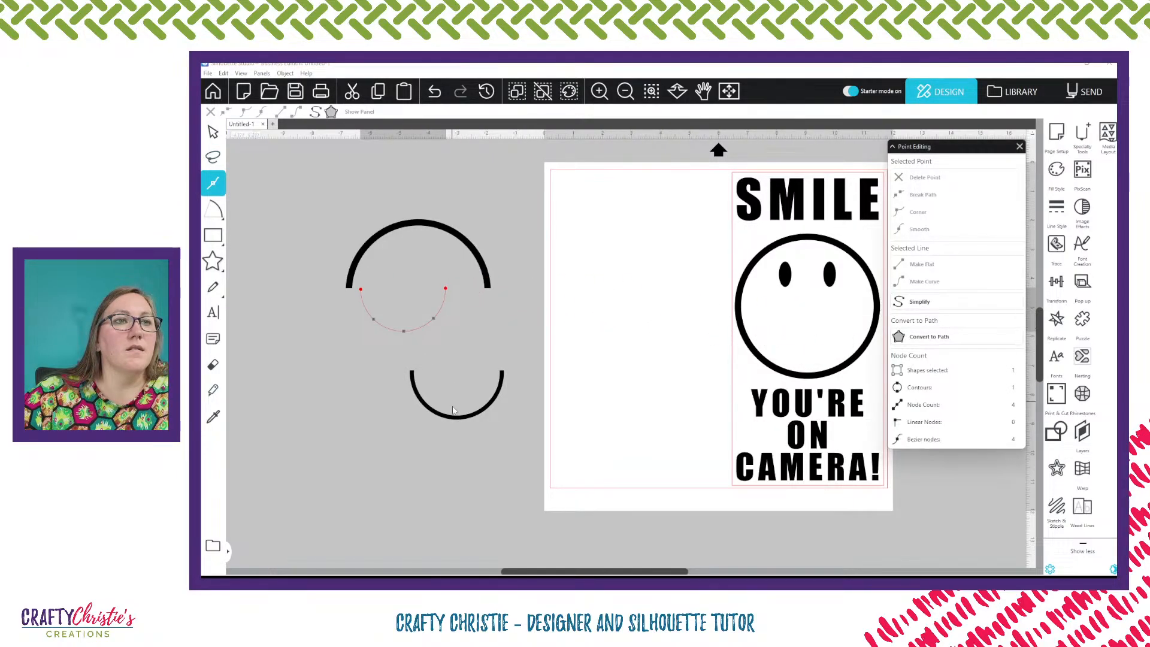
pyautogui.moveTo(453, 410); pyautogui.dragTo(810, 359)
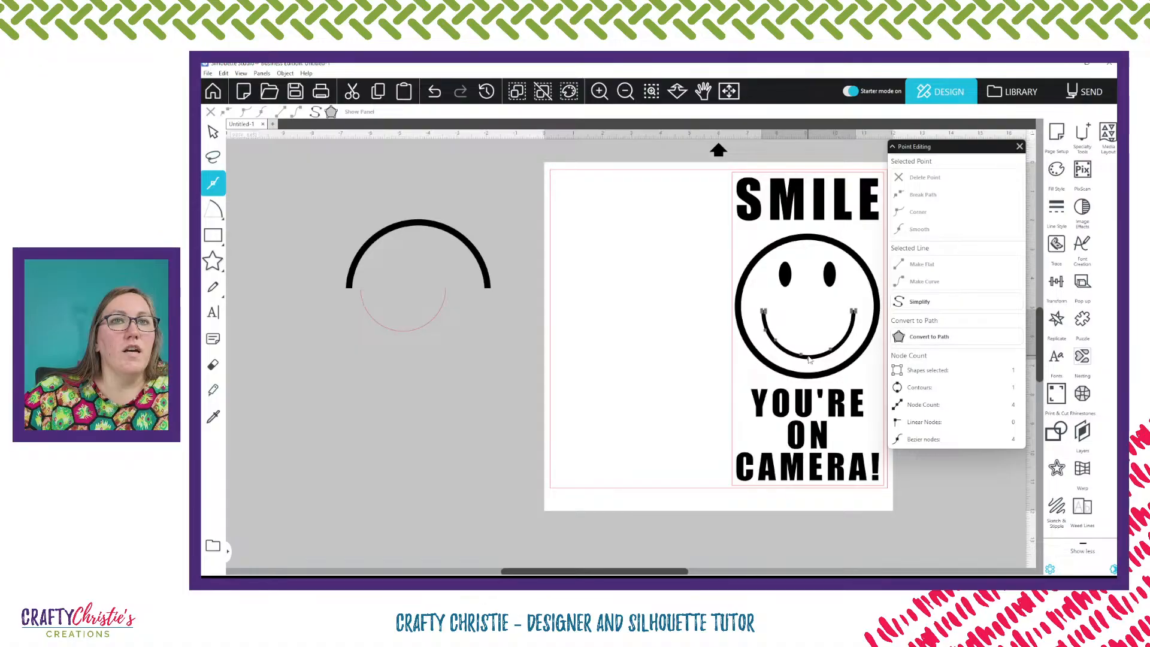
pyautogui.click(808, 358)
pyautogui.click(953, 478)
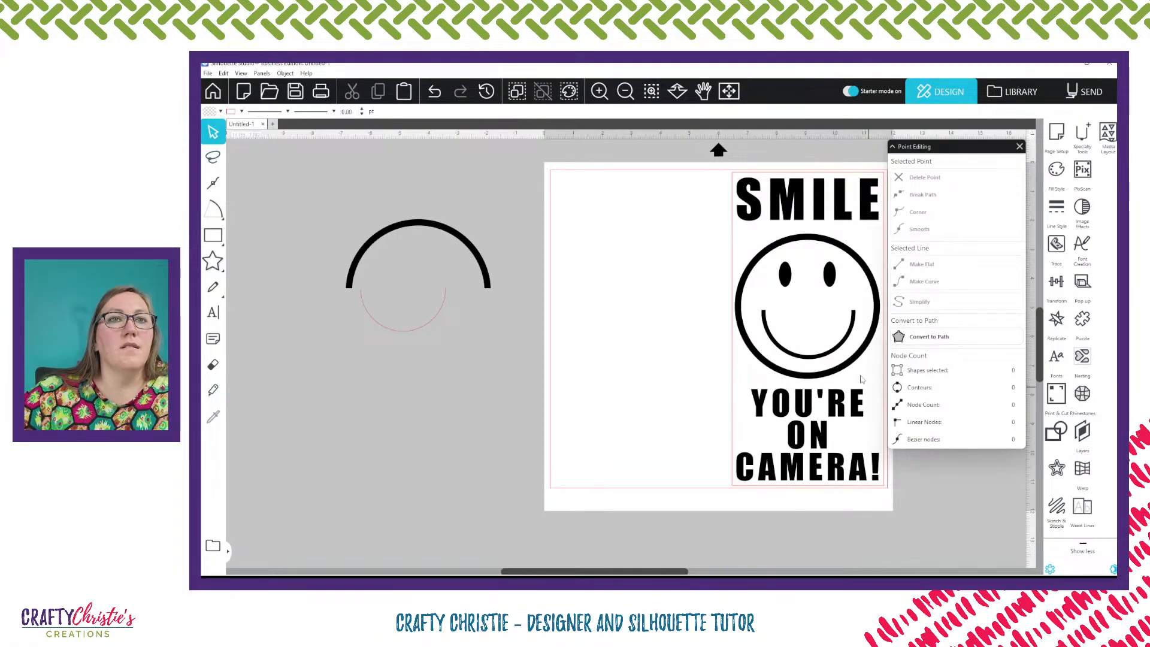
# Widen the new mouth to about 3.36 in, close Point Editing, and check the cut lines in the Send view
pyautogui.click(828, 355)
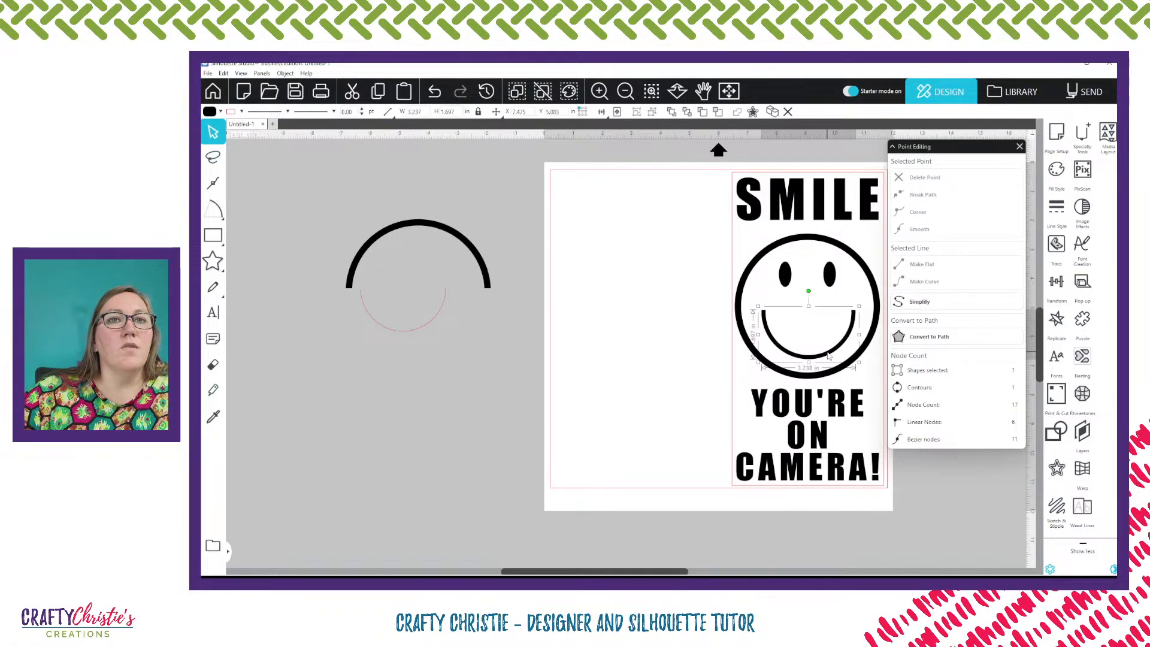
pyautogui.moveTo(829, 355); pyautogui.dragTo(827, 356)
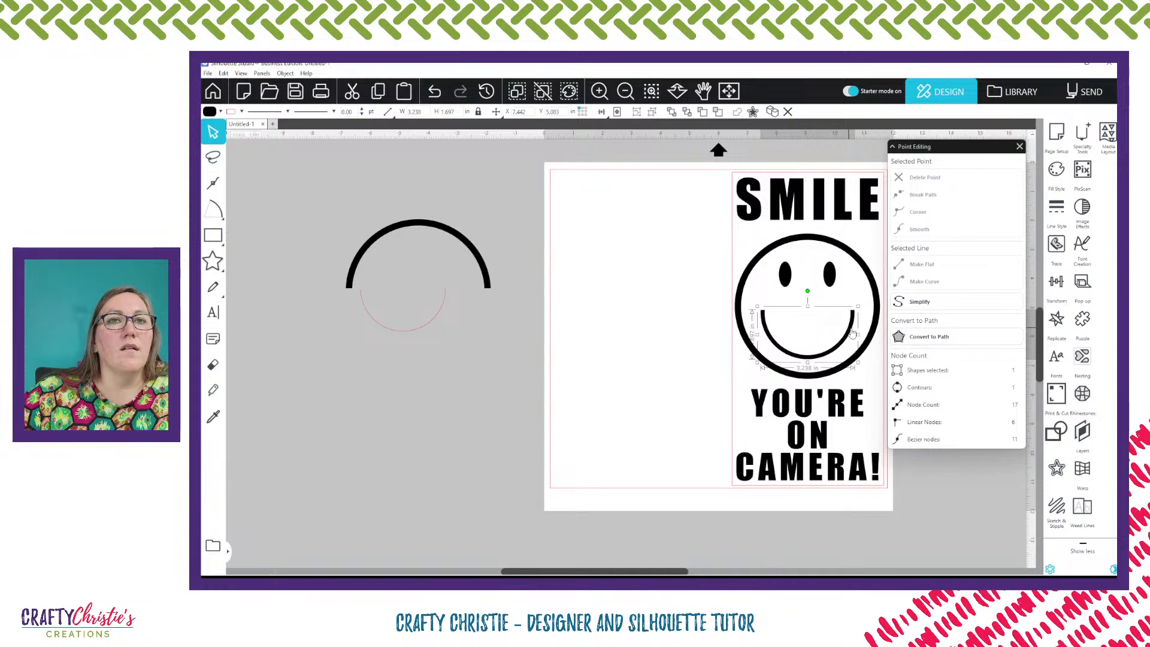
pyautogui.moveTo(858, 335); pyautogui.dragTo(844, 344)
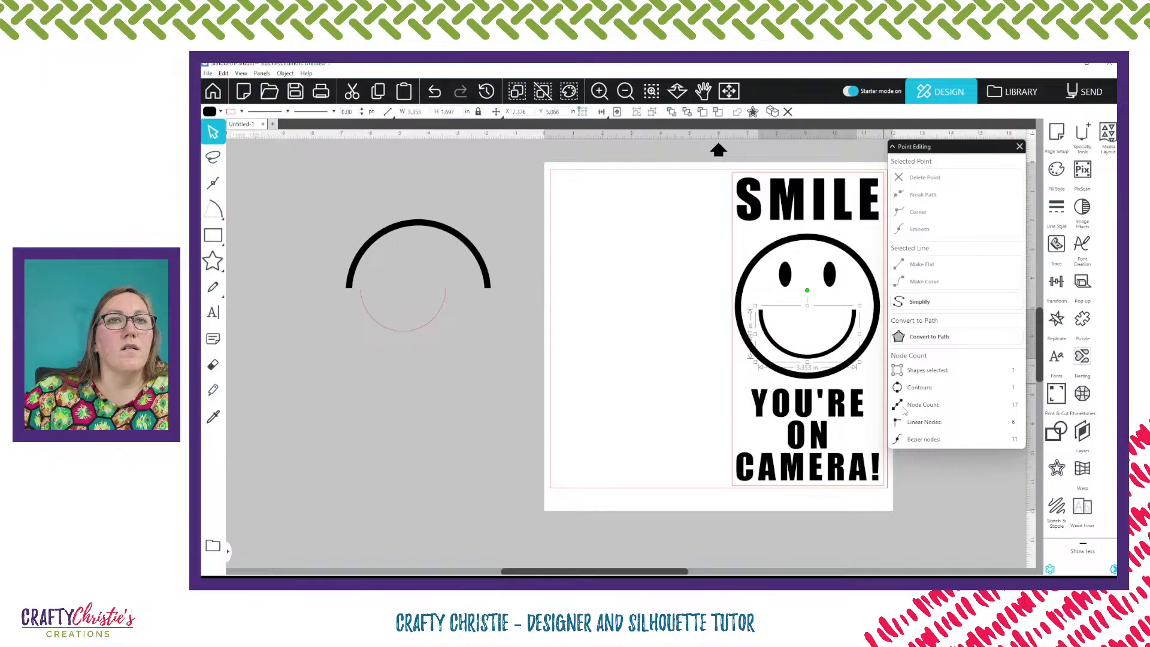
pyautogui.click(945, 498)
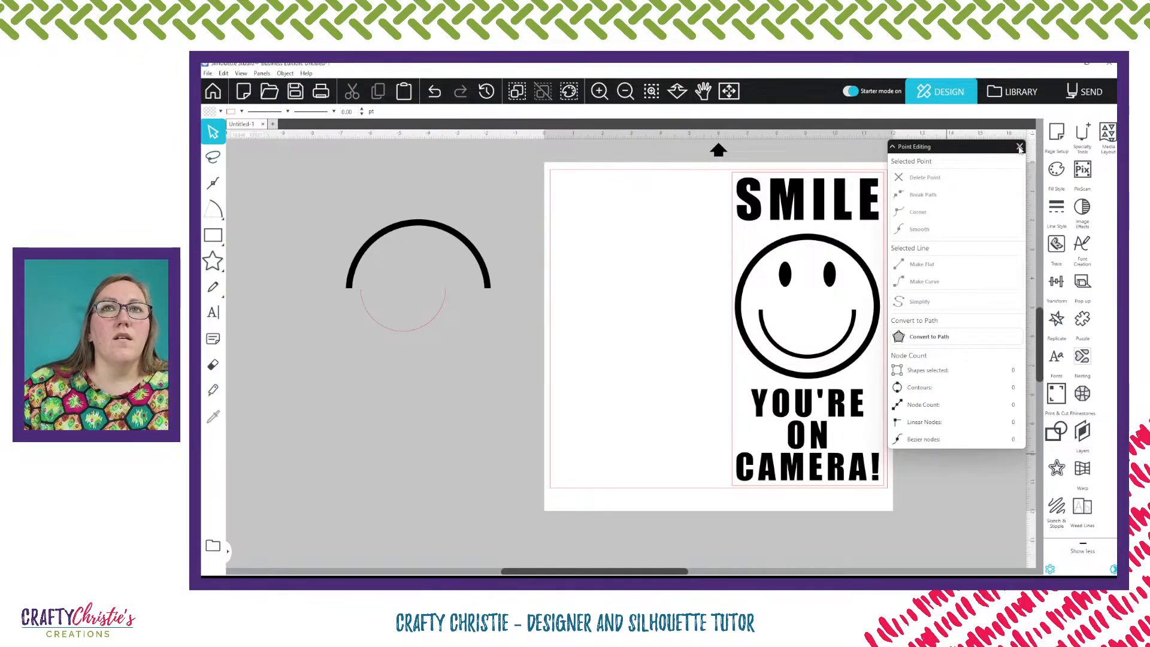
pyautogui.click(1019, 147)
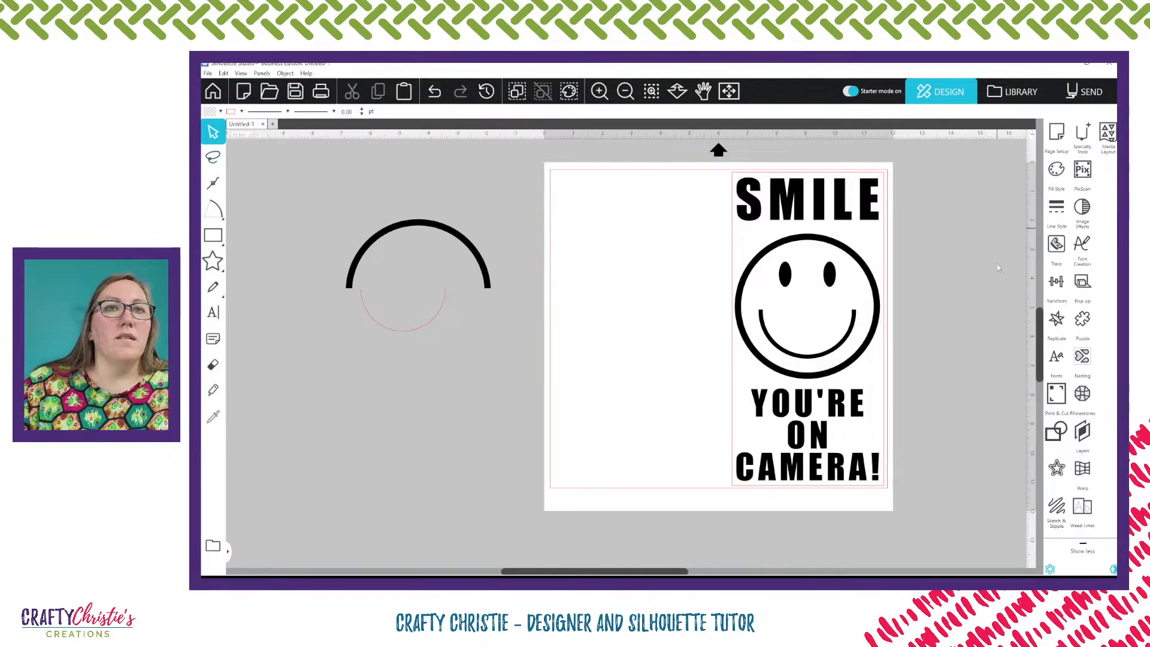
pyautogui.click(1069, 94)
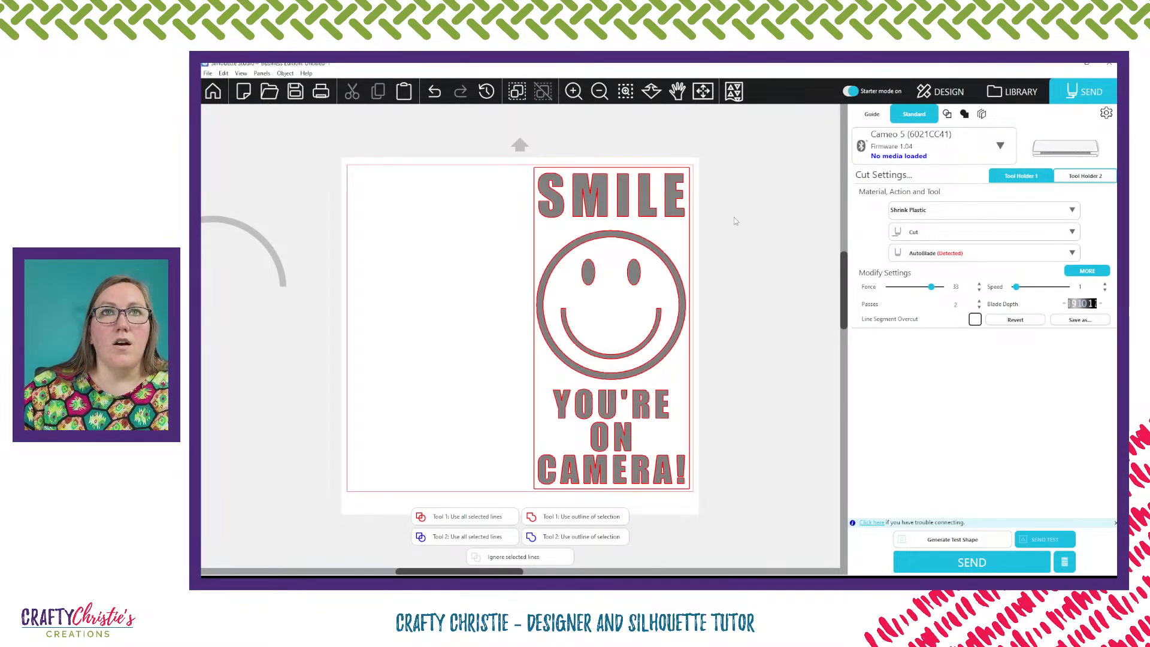
pyautogui.click(954, 92)
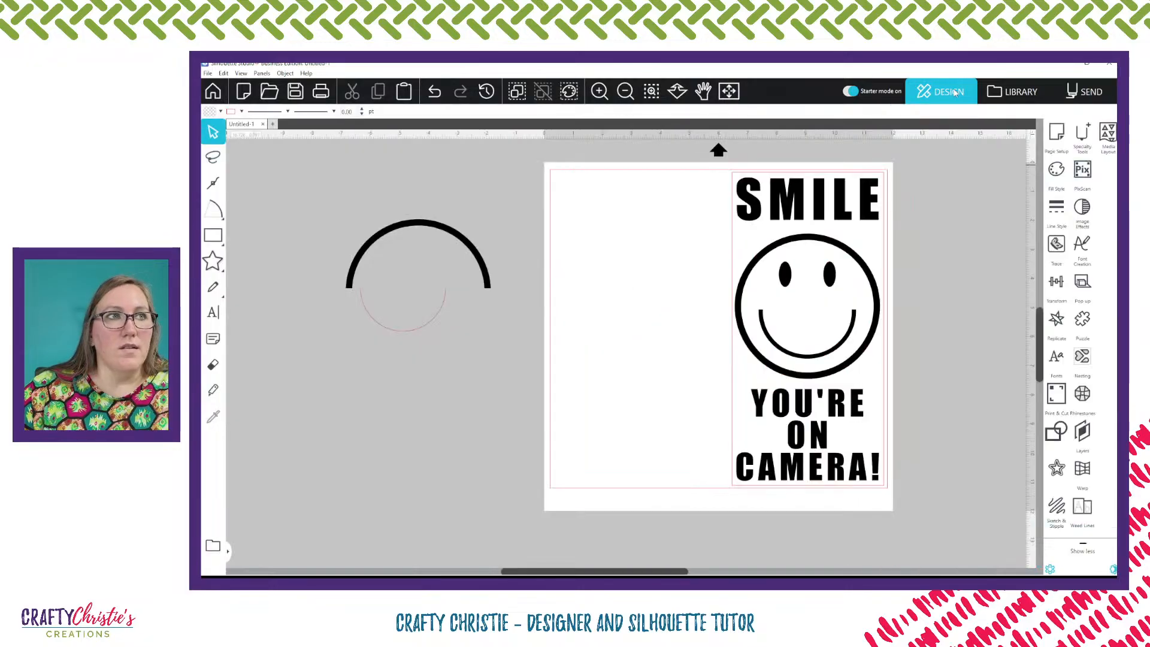
# Convert the old thin mouth curve beside the page to a path and shift it slightly
pyautogui.moveTo(203, 217)
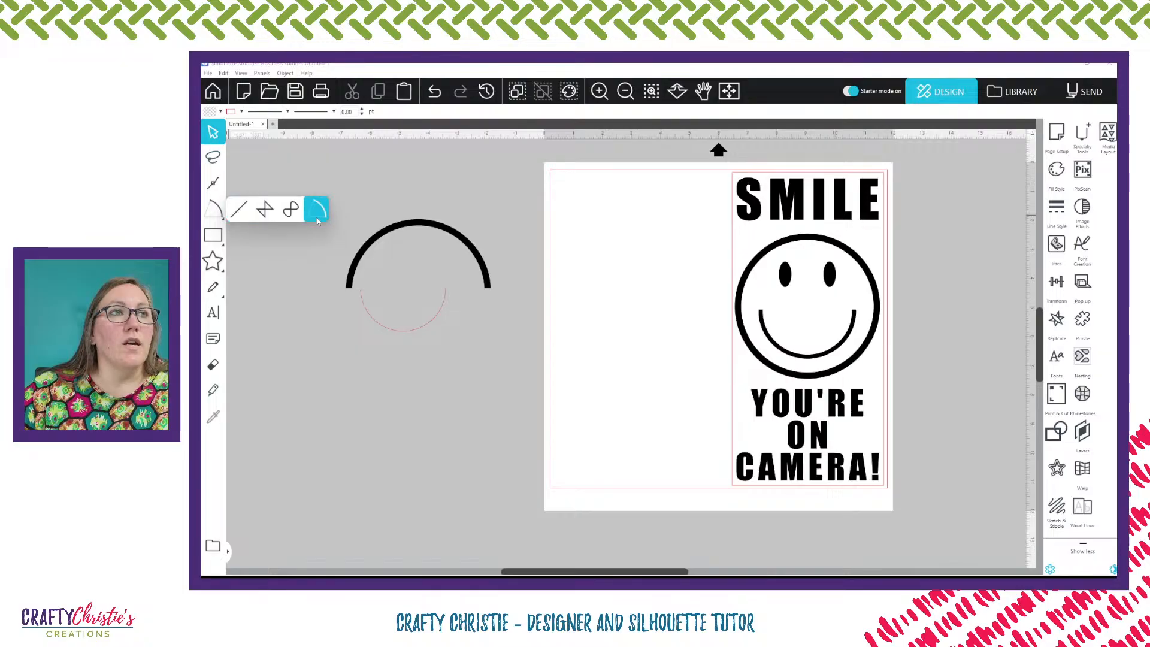
pyautogui.click(402, 333)
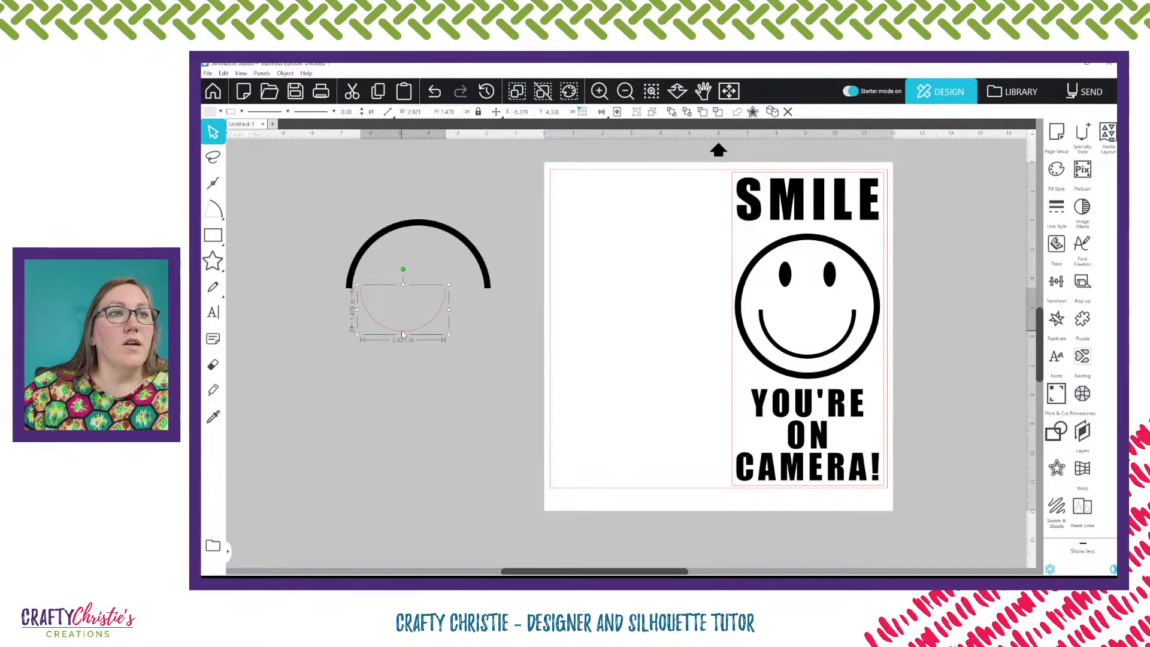
pyautogui.doubleClick(402, 333)
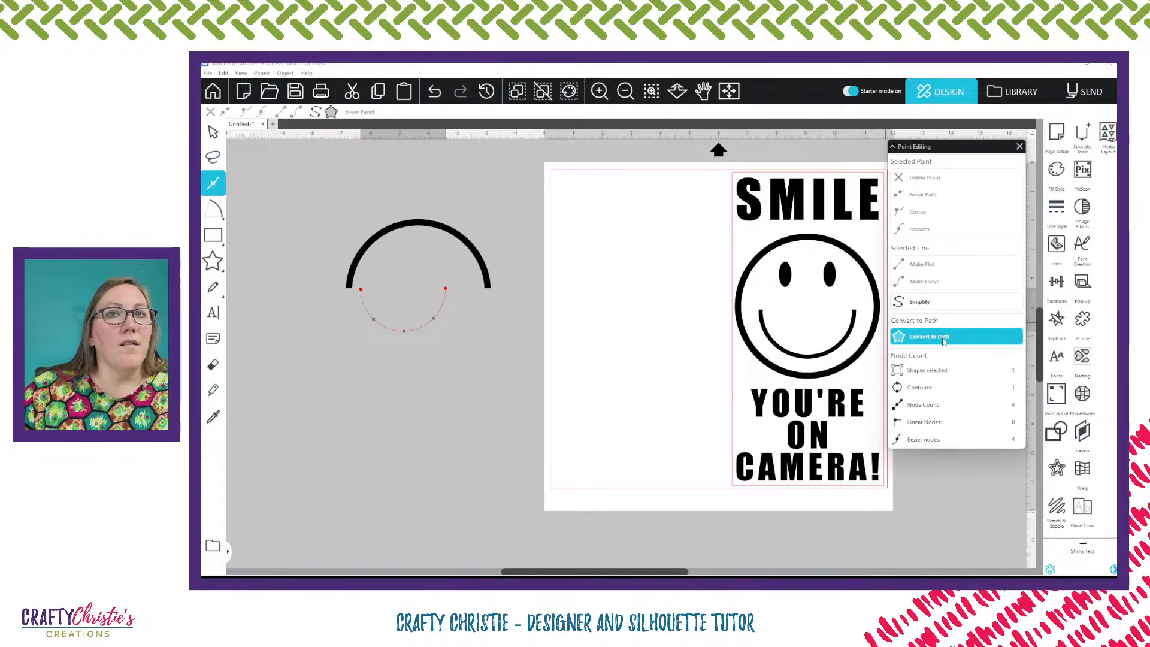
pyautogui.click(417, 336)
pyautogui.click(418, 328)
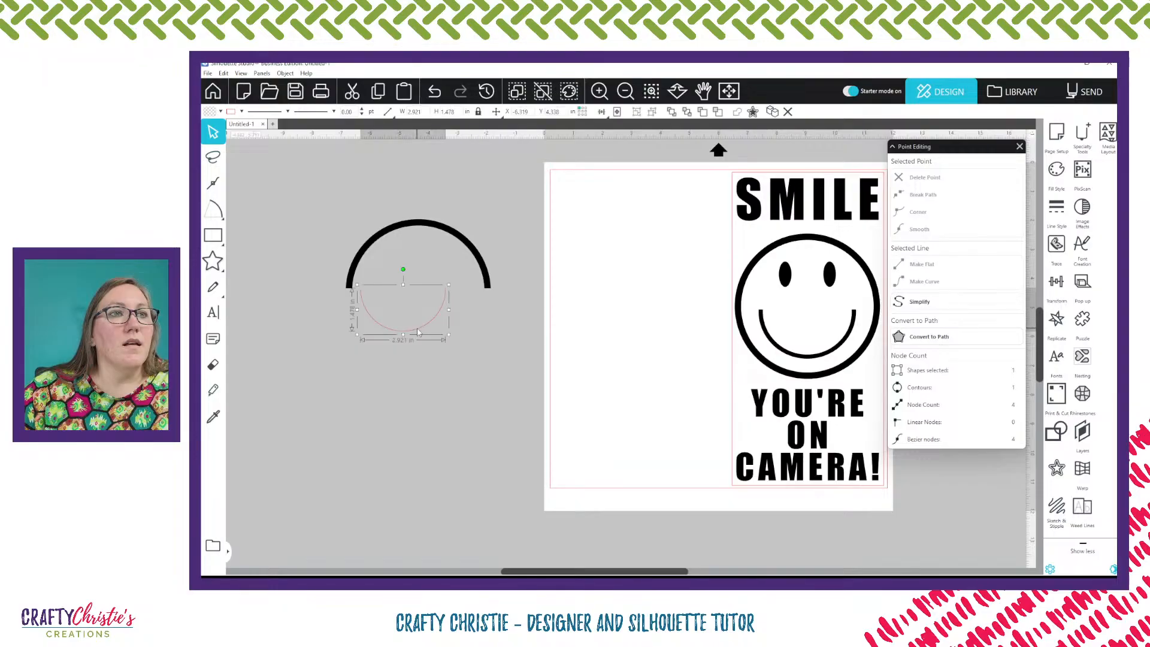
pyautogui.rightClick(417, 328)
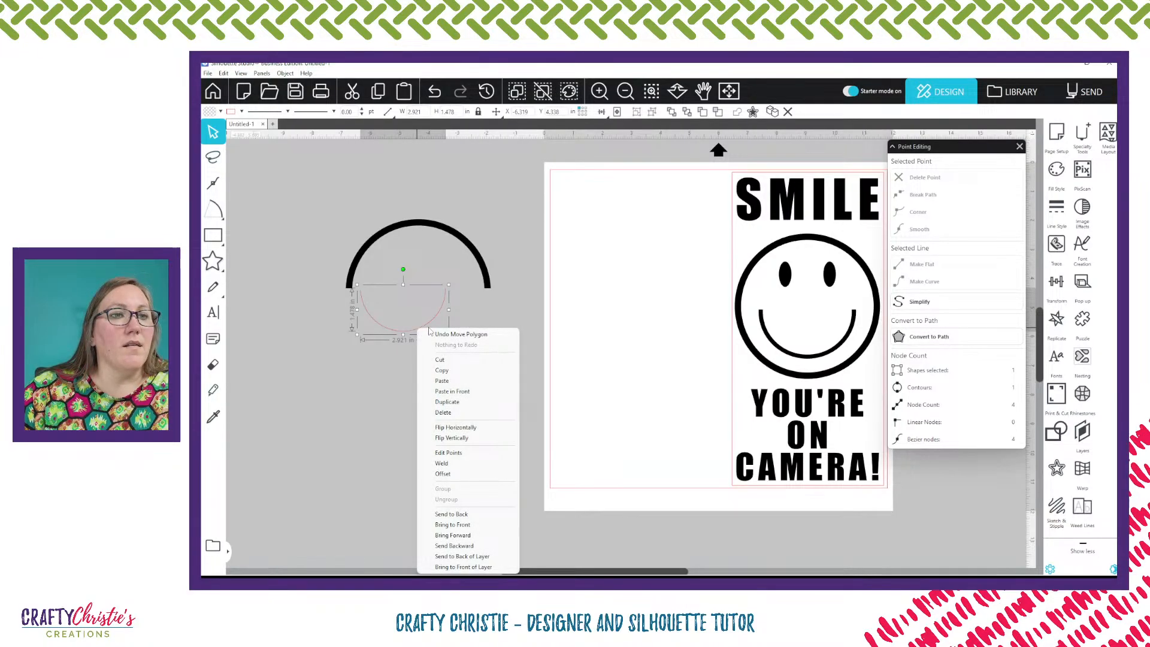
pyautogui.click(932, 337)
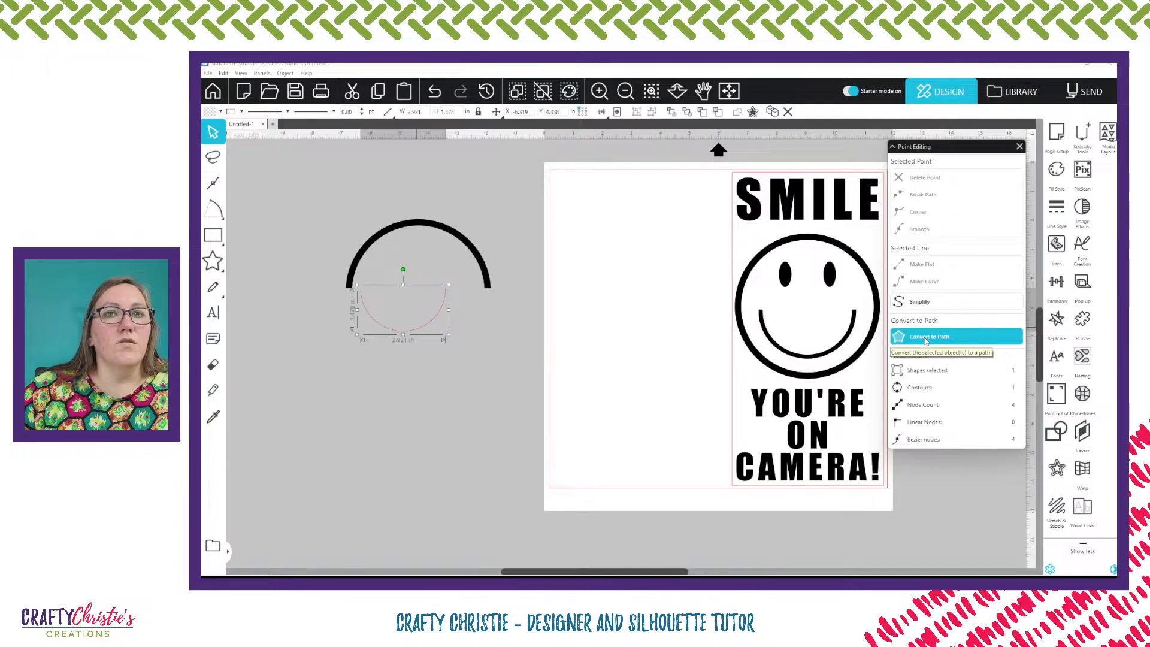
pyautogui.moveTo(399, 338); pyautogui.dragTo(413, 365)
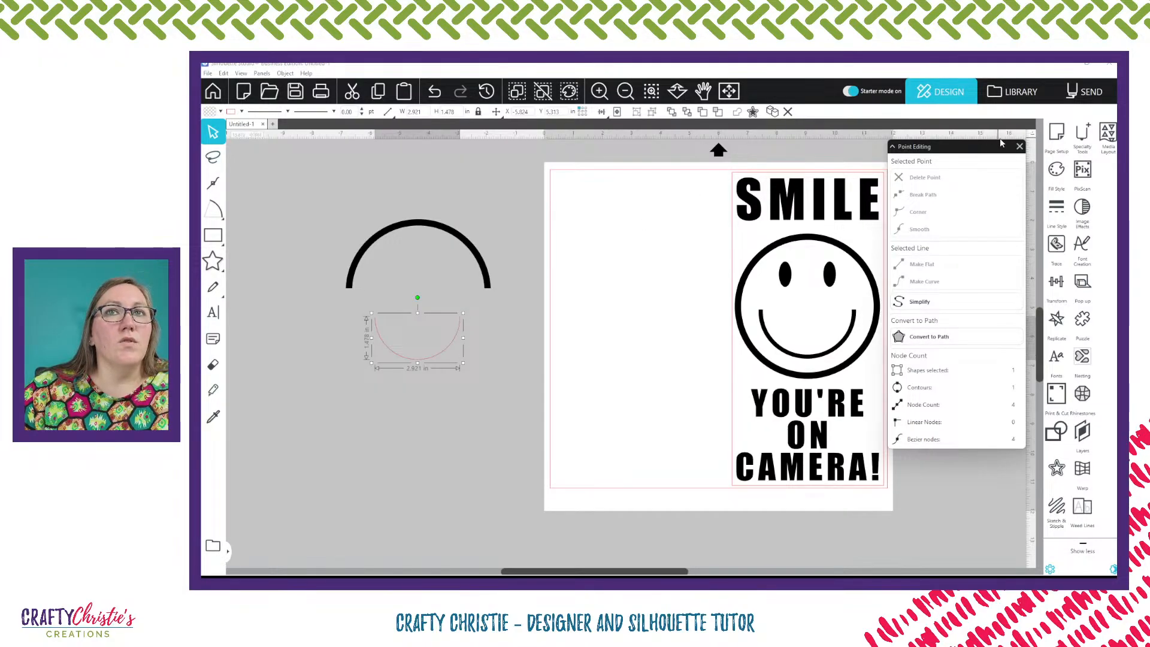
# Close Point Editing and delete both leftover curves beside the page, the thin half-circle and the thick arc
pyautogui.click(1019, 146)
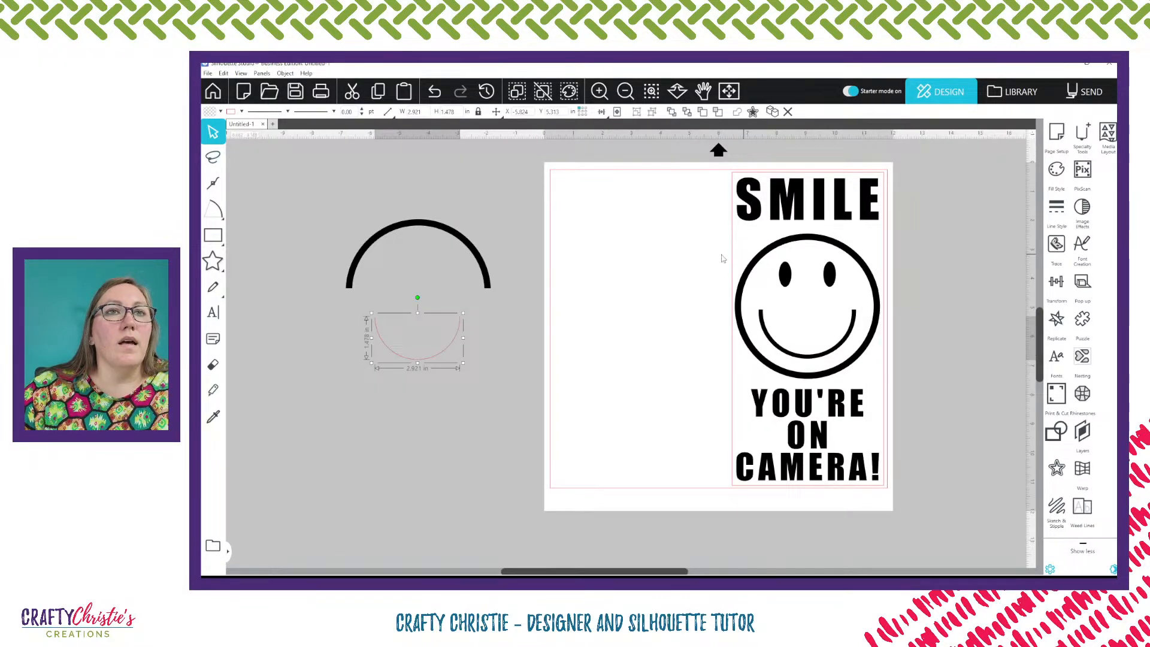
pyautogui.moveTo(241, 236)
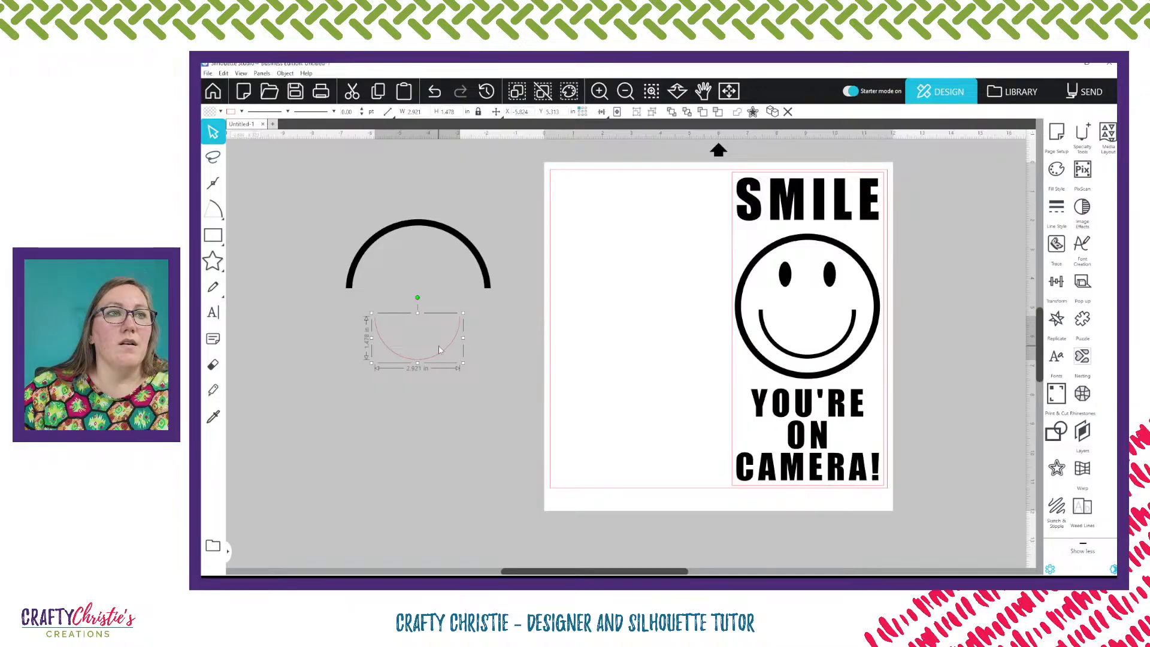
pyautogui.click(461, 364)
pyautogui.click(444, 354)
pyautogui.press('Delete')
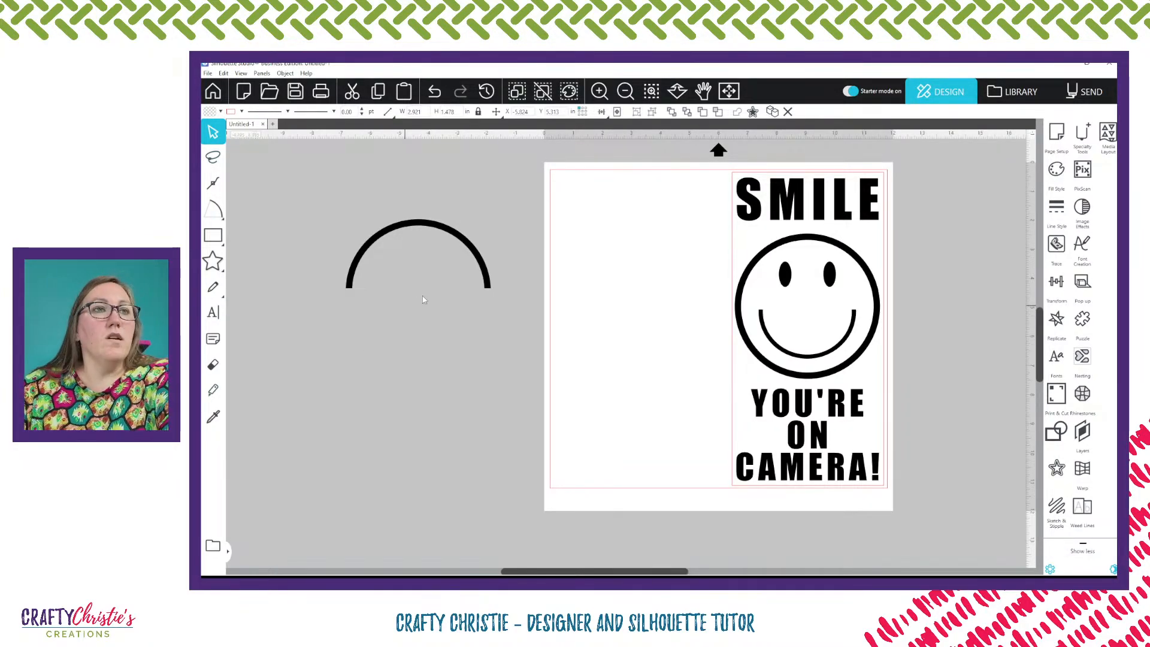
pyautogui.click(482, 272)
pyautogui.press('Delete')
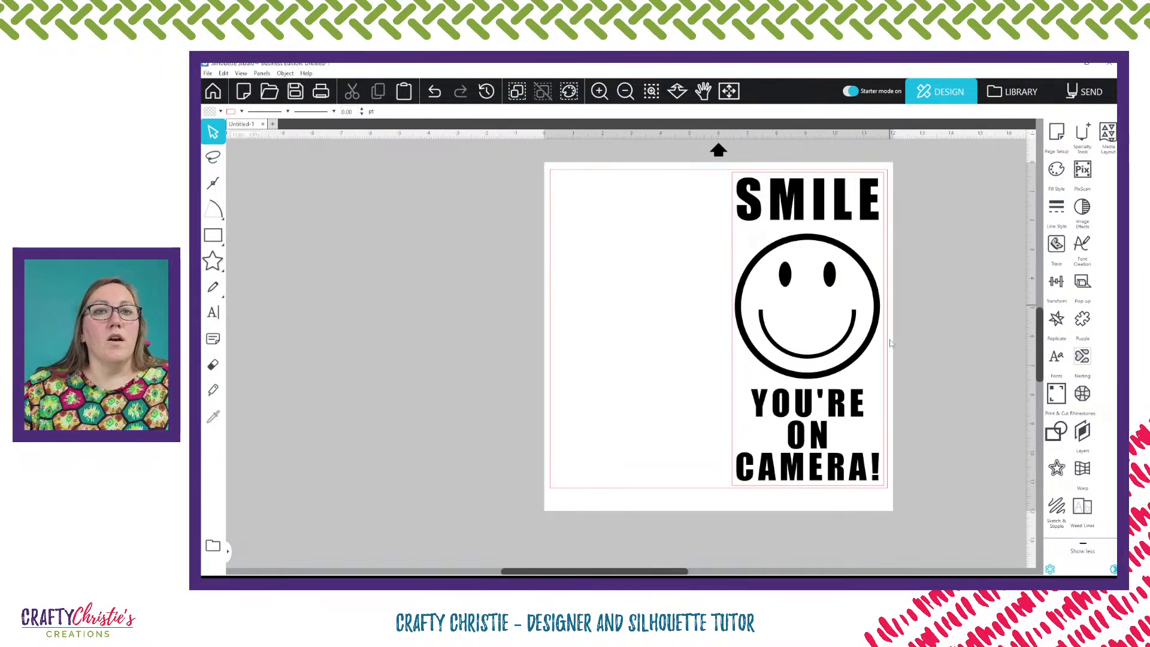
# In the Send view, set the material to Vinyl, Silhouette Oracal 651 and start sending the cut job to the Cameo 5
pyautogui.click(1081, 96)
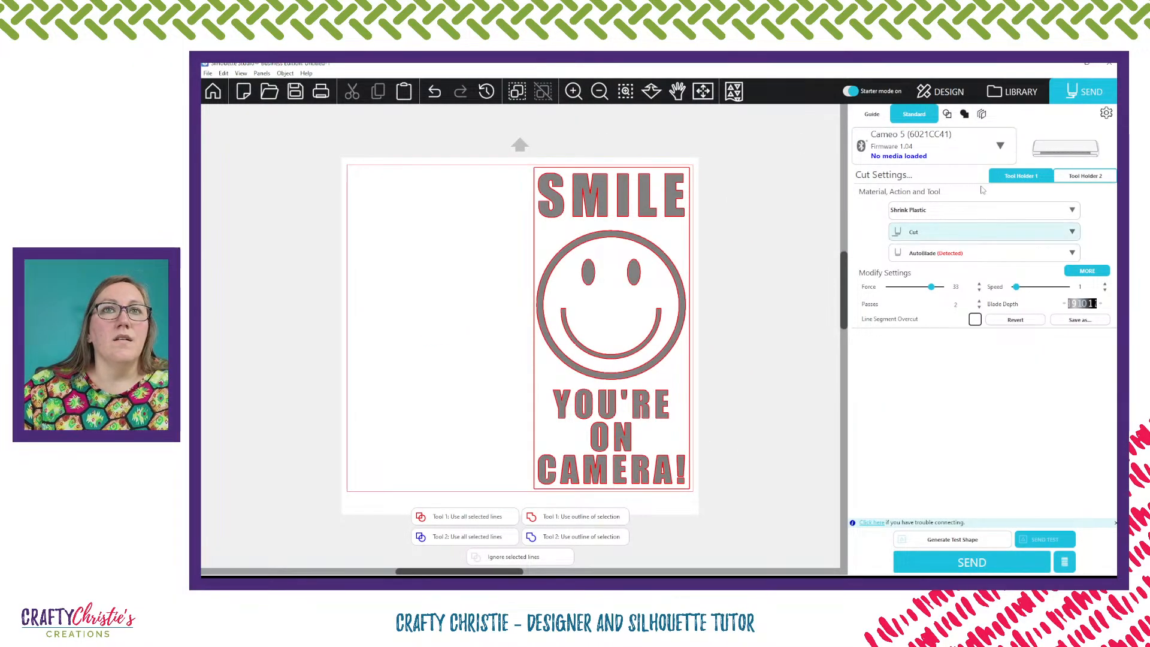
pyautogui.click(1069, 211)
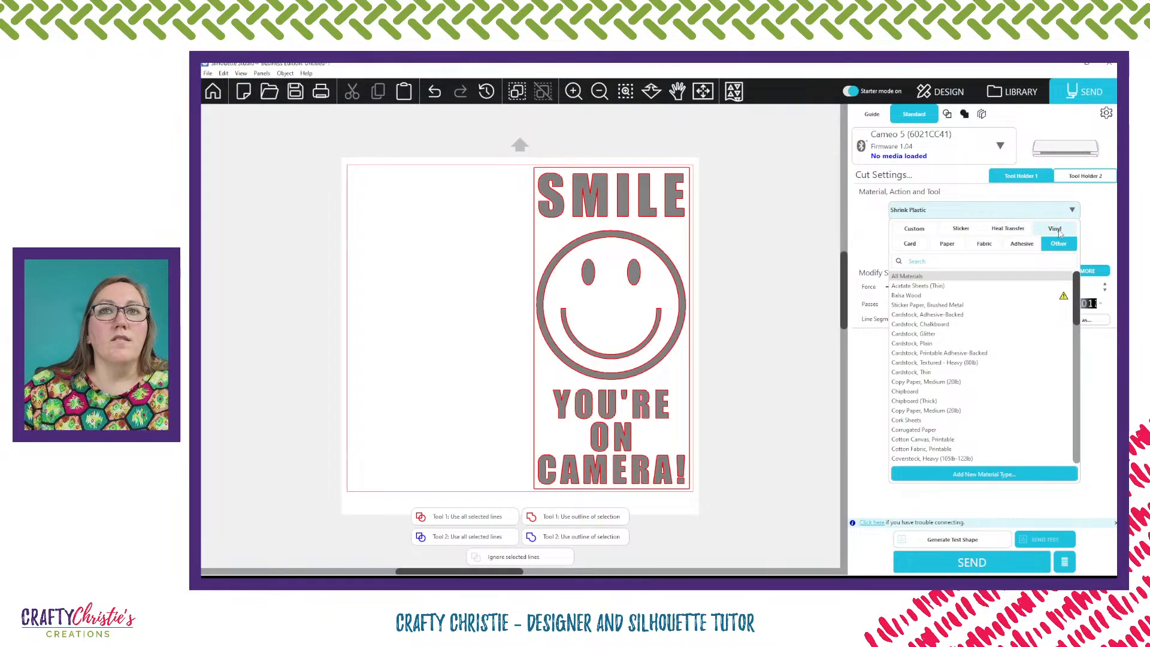
pyautogui.click(1057, 231)
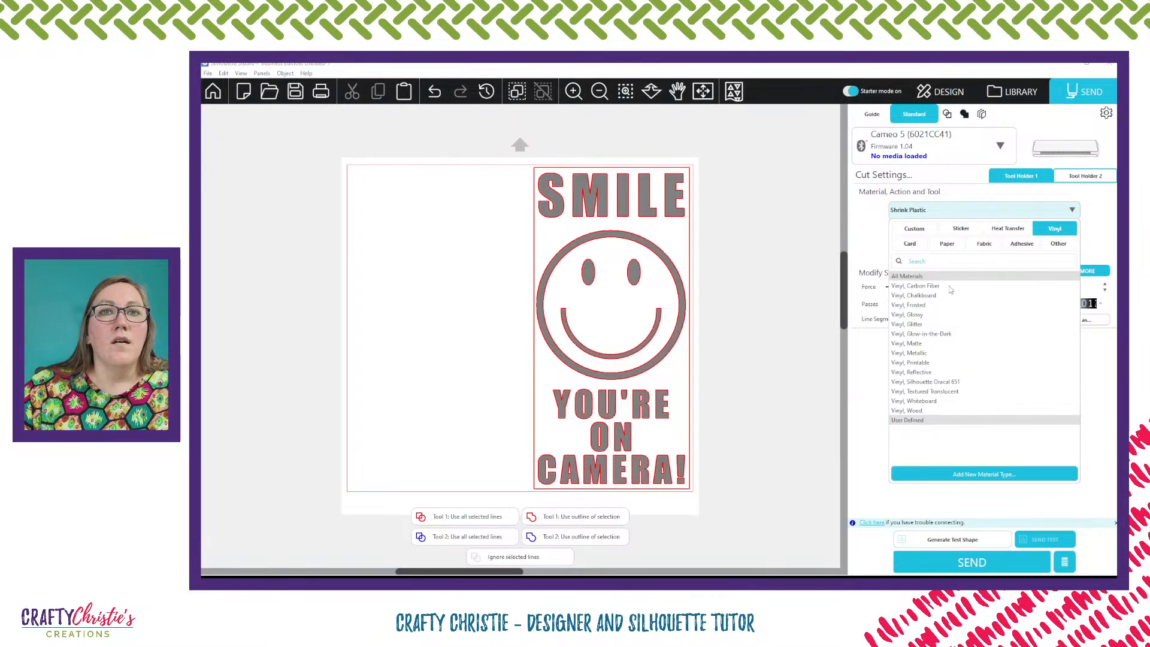
pyautogui.click(953, 382)
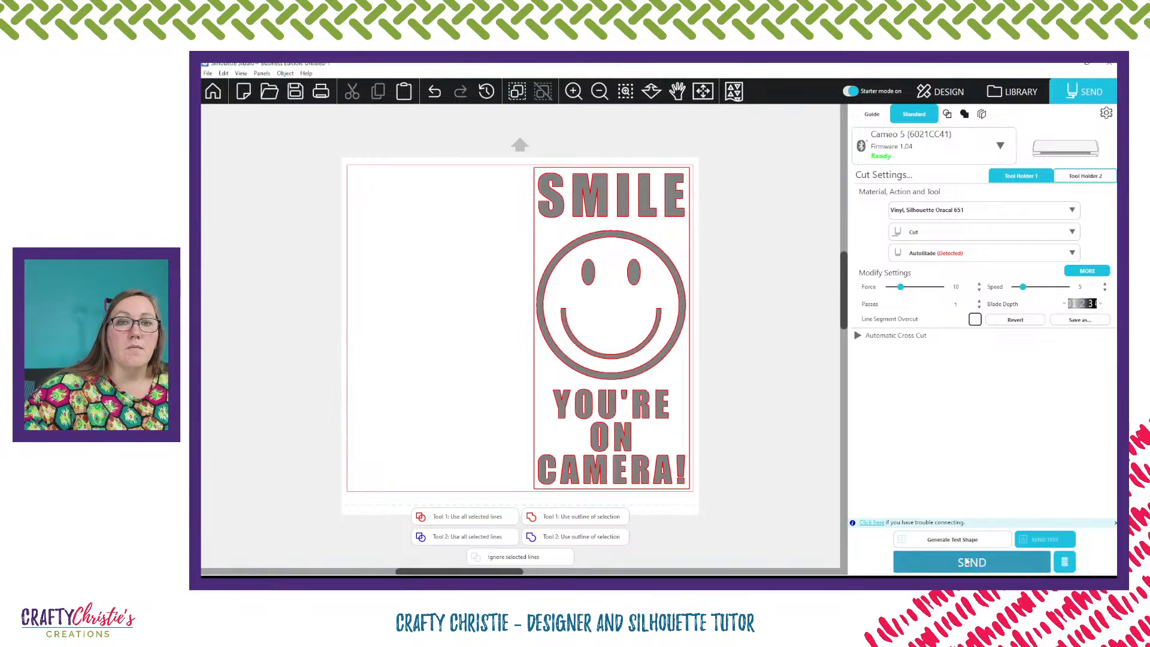
pyautogui.click(969, 563)
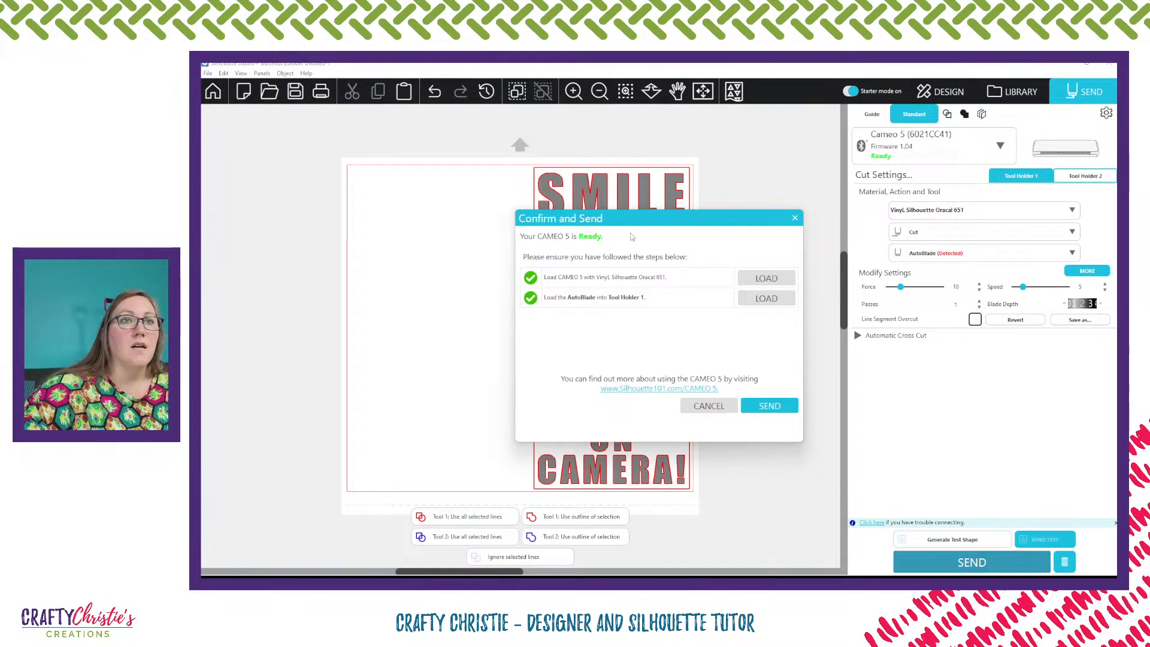